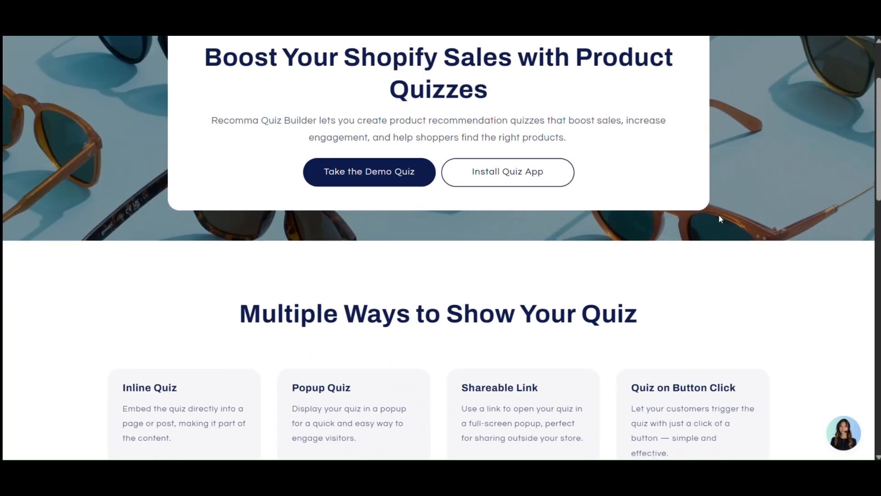
- Add 'here are the results of the quiz' after {{ first_name }} in the subject line, then reload Campaigns
scroll(721, 218, down, 4)
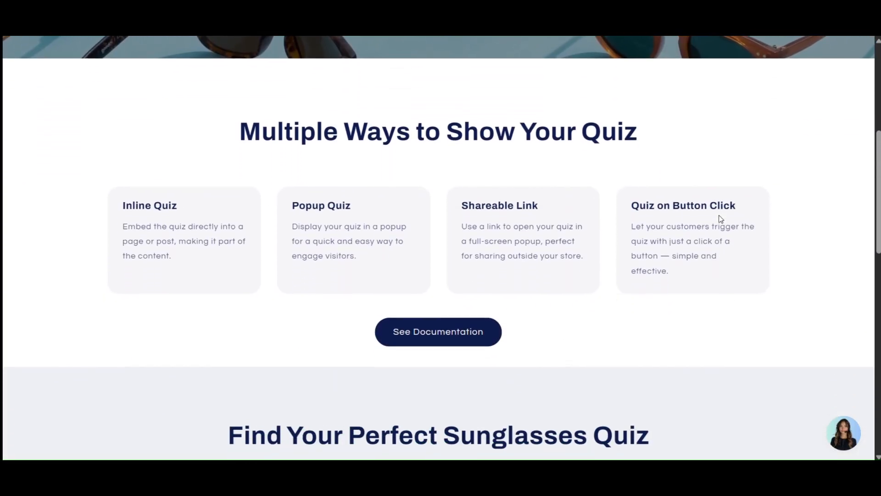
scroll(721, 219, down, 3)
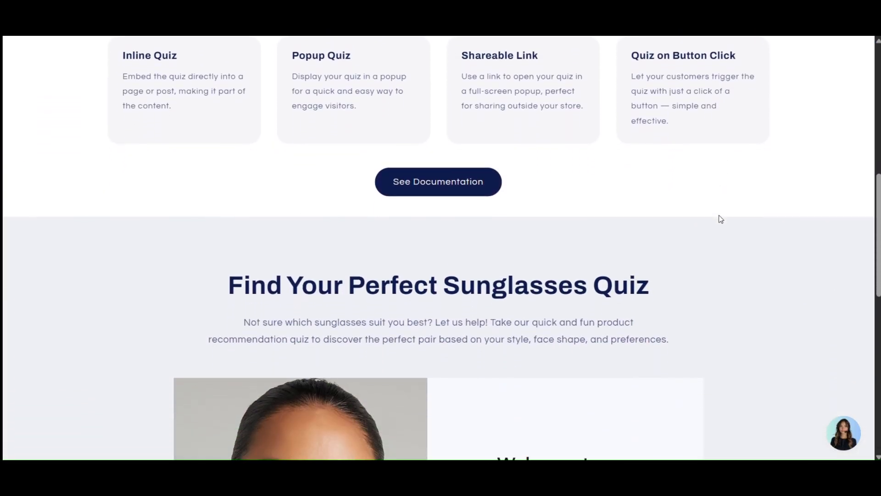
scroll(721, 219, down, 4)
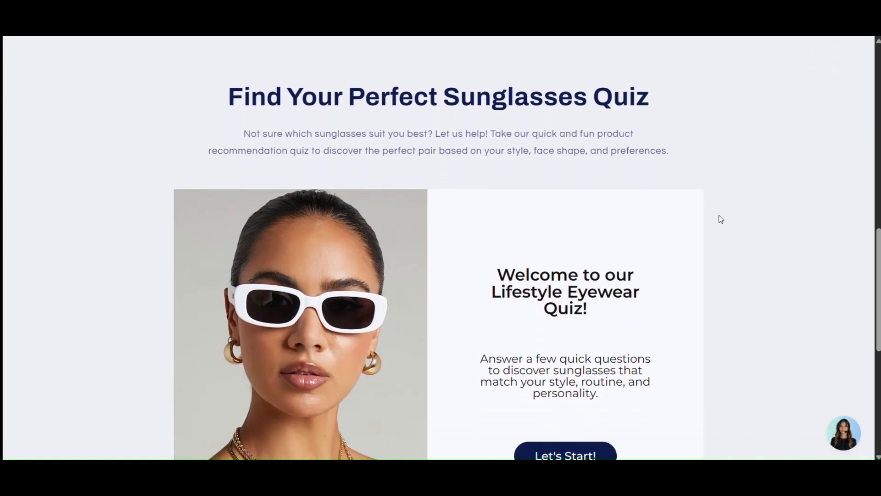
scroll(721, 219, down, 5)
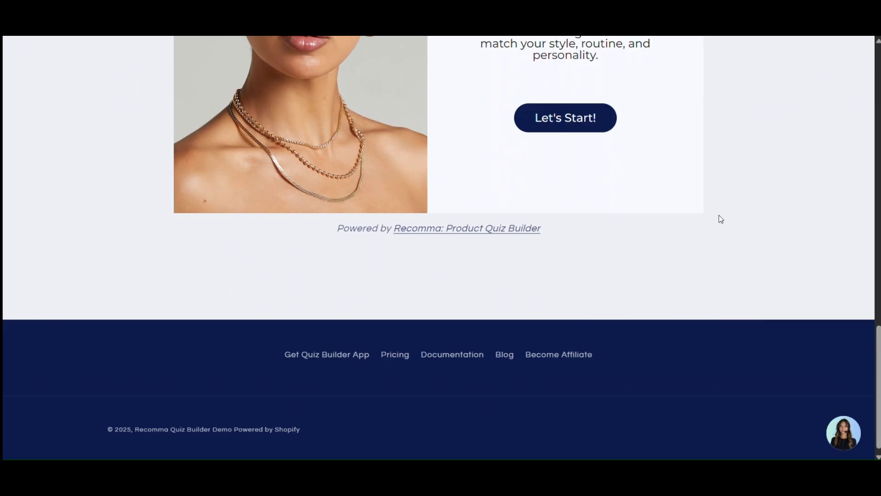
scroll(721, 219, up, 14)
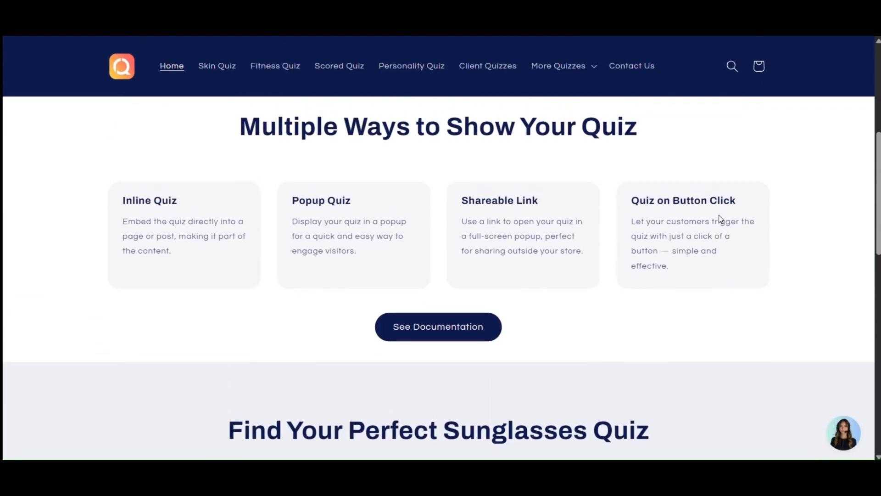
scroll(721, 219, up, 6)
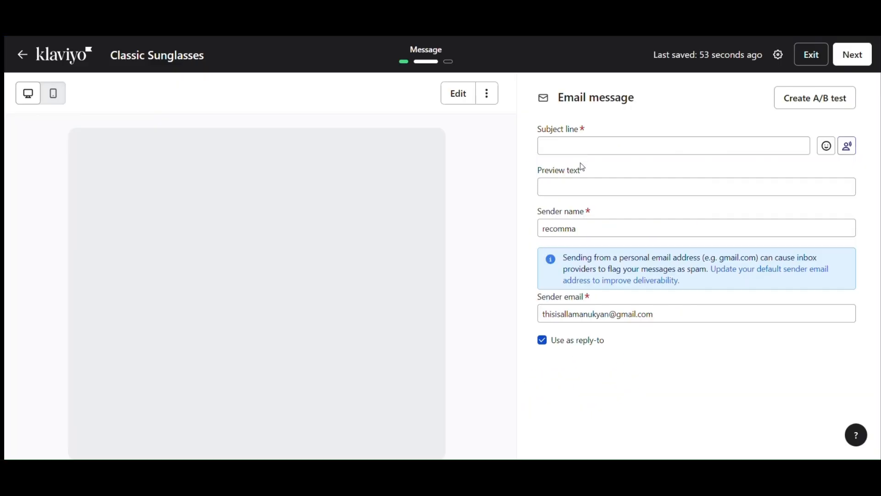
click(581, 148)
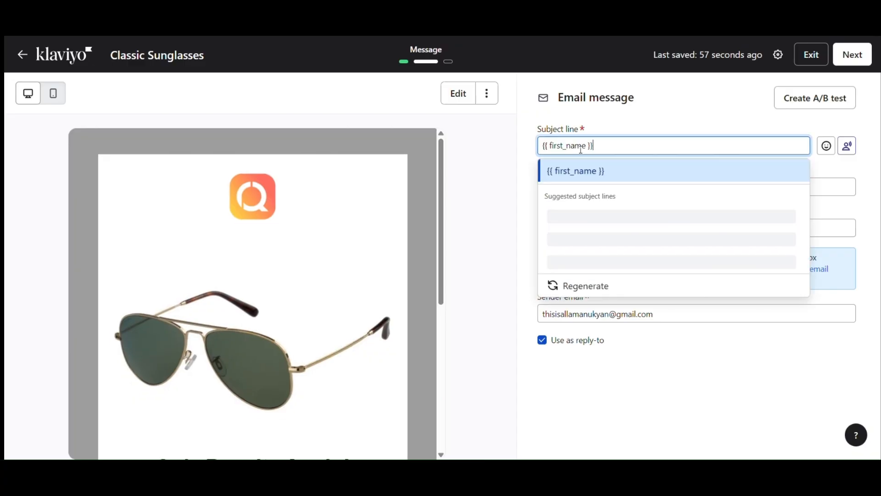
text(here)
text( are the r)
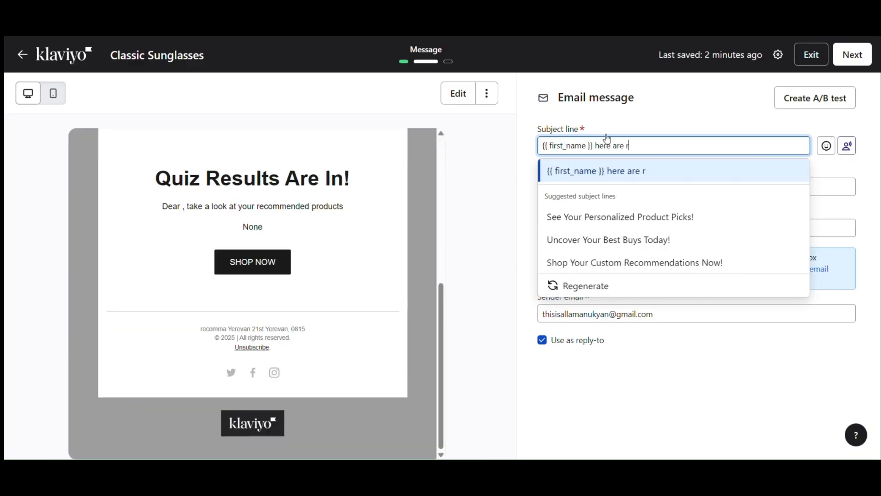
key(BackSpace)
text(the results of the quiz)
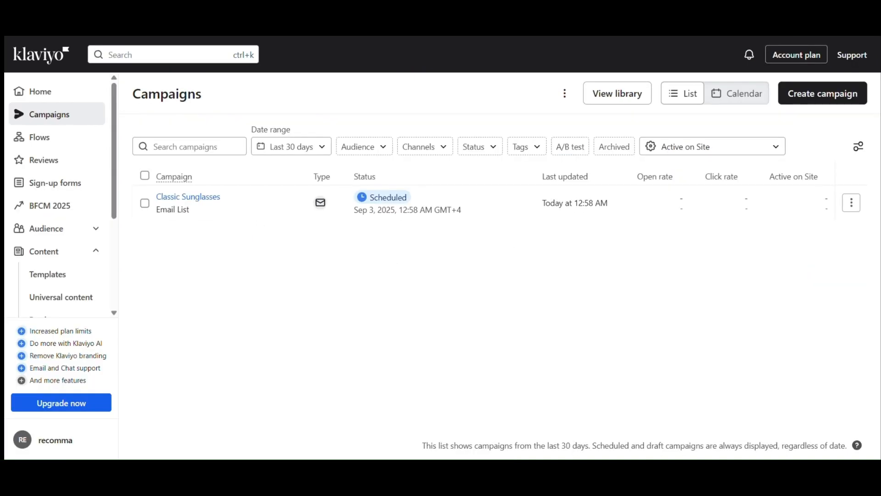
key(F5)
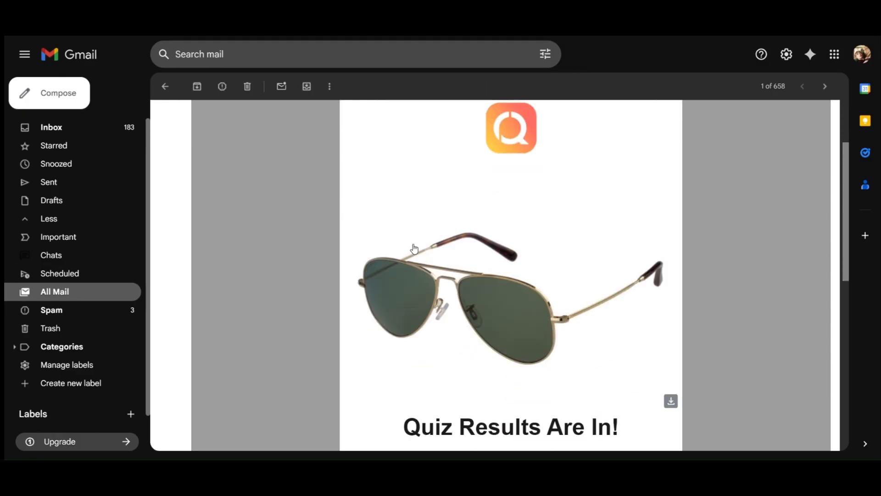
scroll(414, 248, down, 5)
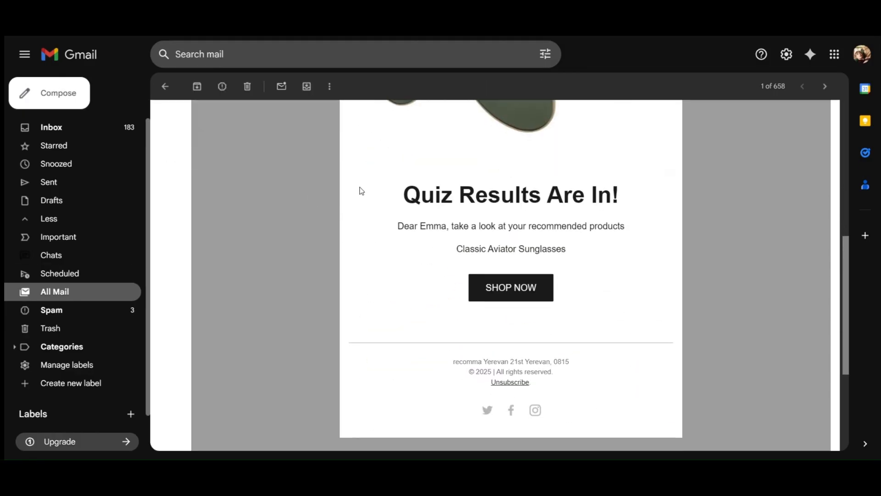
scroll(358, 191, up, 1)
triple_click(454, 307)
double_click(459, 309)
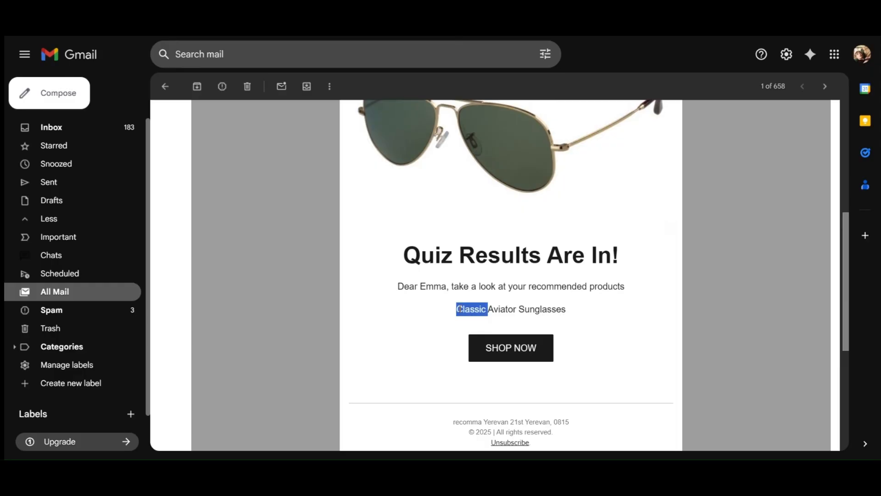
triple_click(460, 309)
scroll(425, 313, up, 1)
click(423, 313)
scroll(482, 285, down, 2)
scroll(546, 255, up, 4)
scroll(539, 260, down, 4)
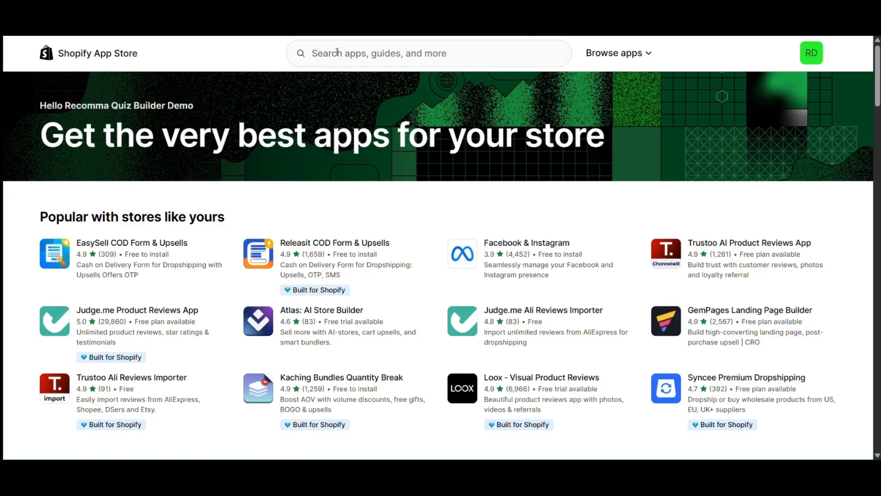
- Search the App Store for 'quiz' and launch the installed Recomma: Product Quiz Builder app
click(338, 53)
text(qui)
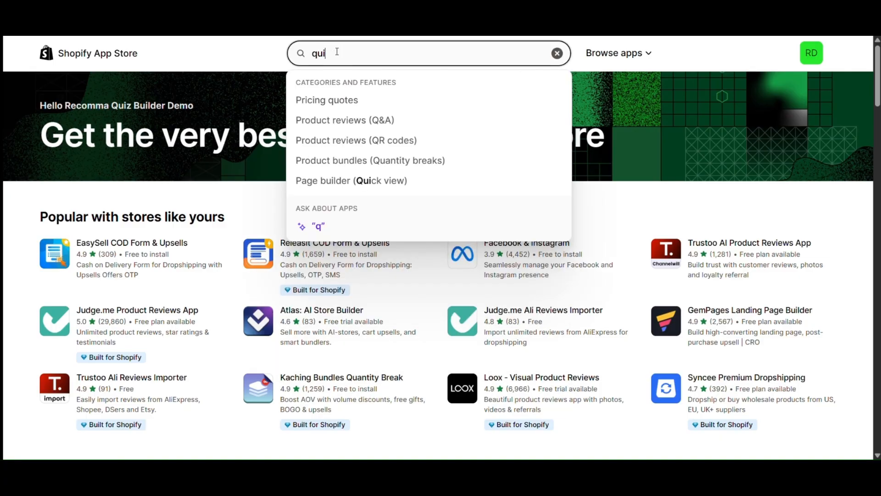
text(z)
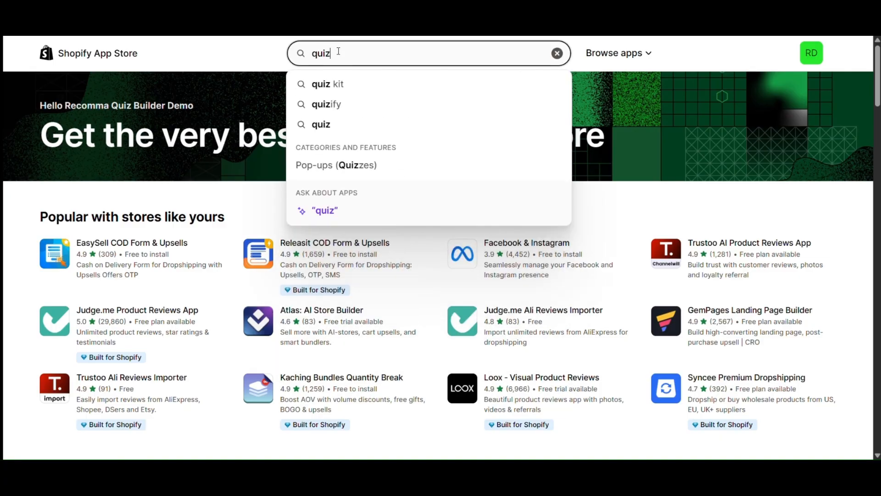
key(Return)
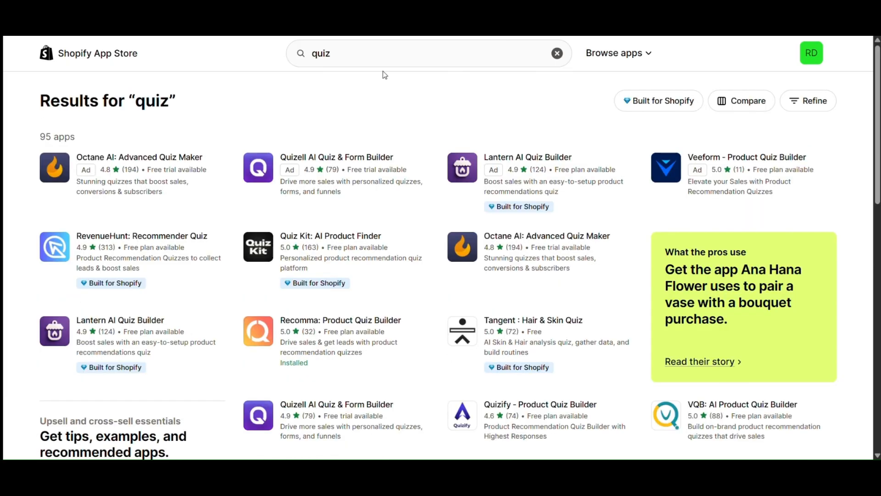
click(325, 345)
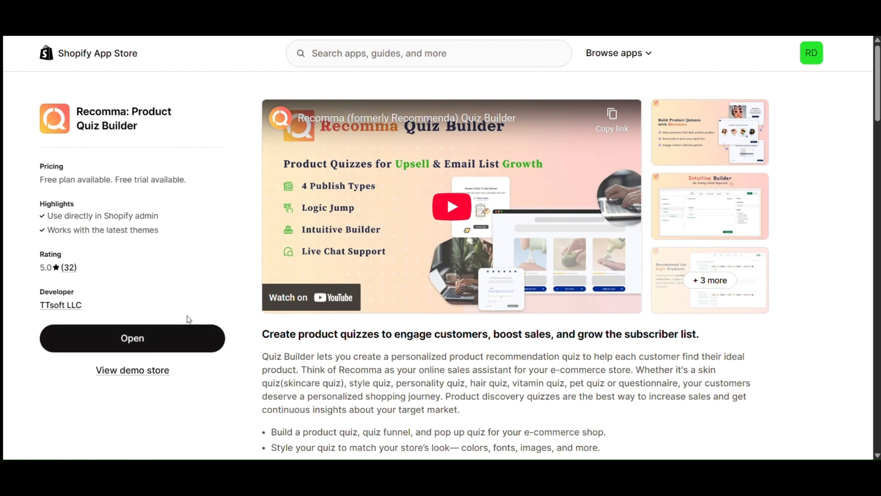
click(165, 338)
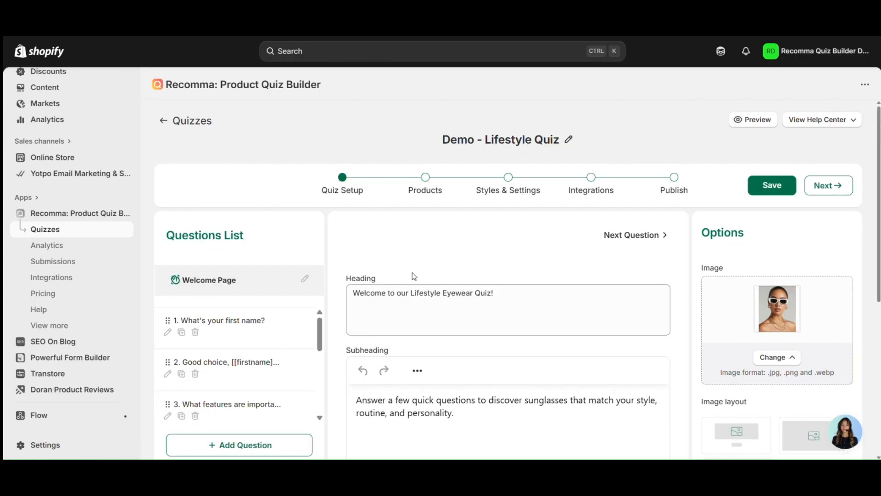
- Review the quiz's subheading, then advance the Demo - Lifestyle Quiz to its Integrations step
scroll(264, 333, down, 5)
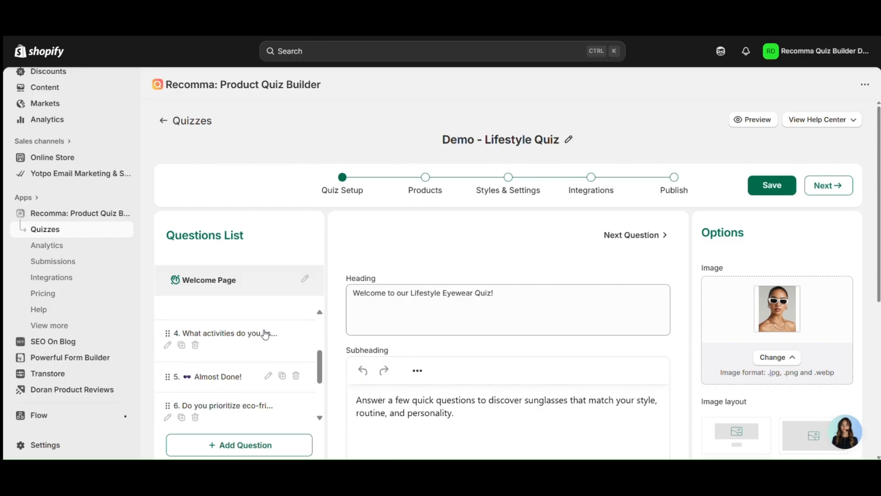
scroll(427, 272, down, 1)
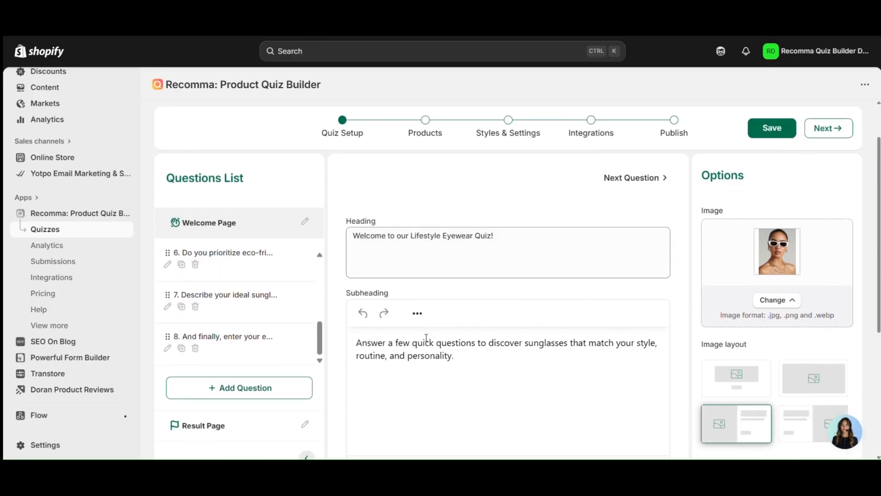
triple_click(424, 352)
scroll(473, 219, up, 1)
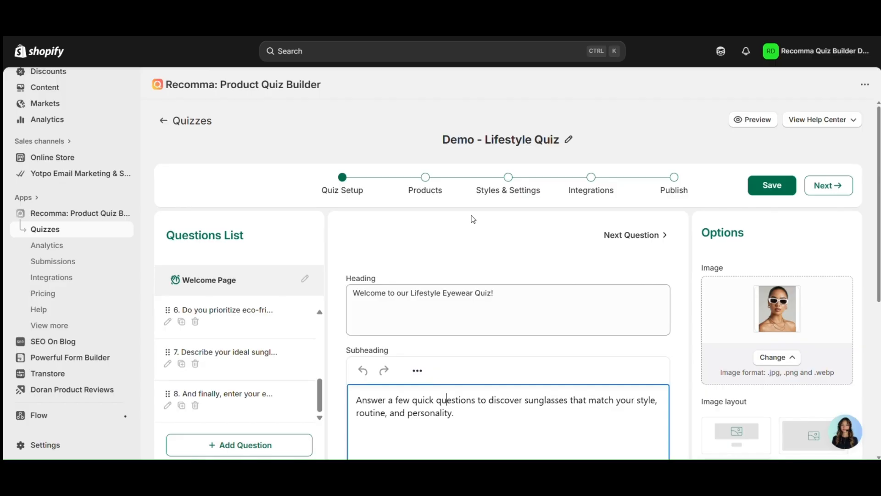
click(473, 219)
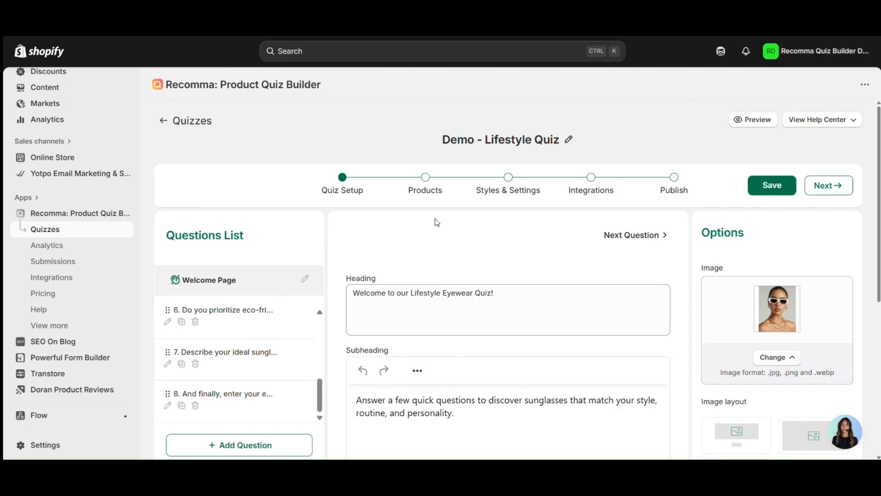
click(575, 180)
scroll(570, 188, down, 6)
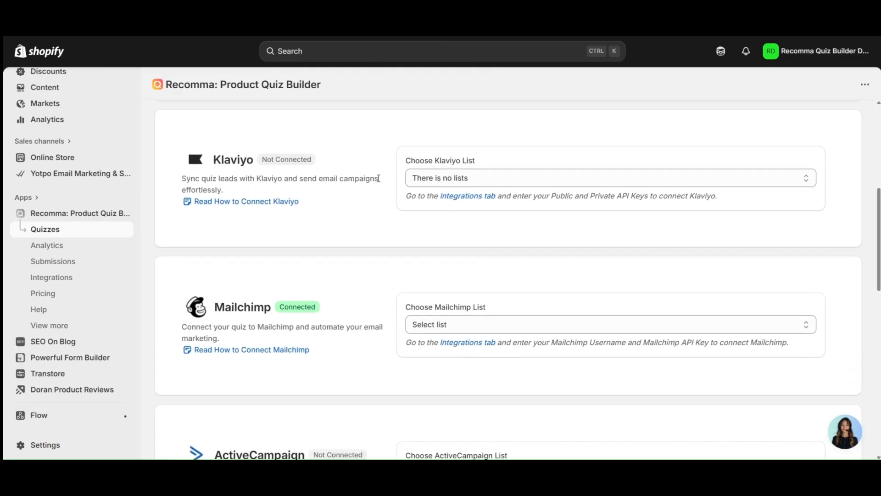
- Note Klaviyo's Not Connected status and go to the app's Integrations page
triple_click(279, 162)
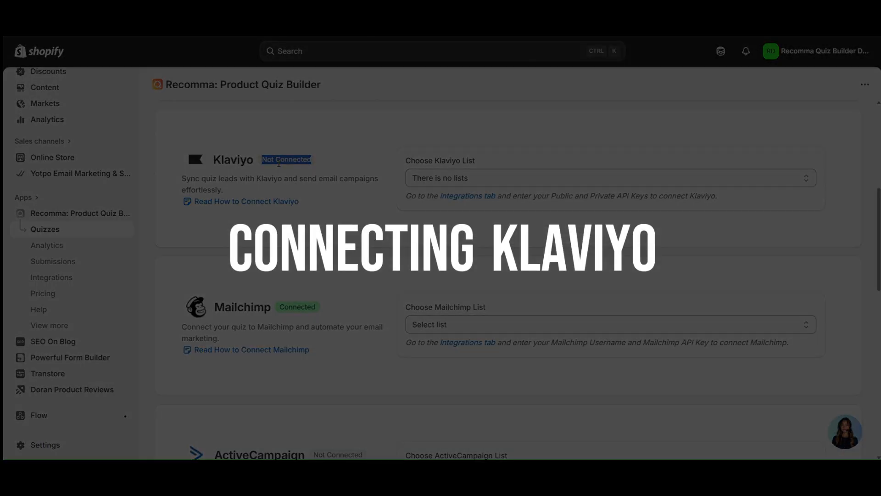
click(279, 163)
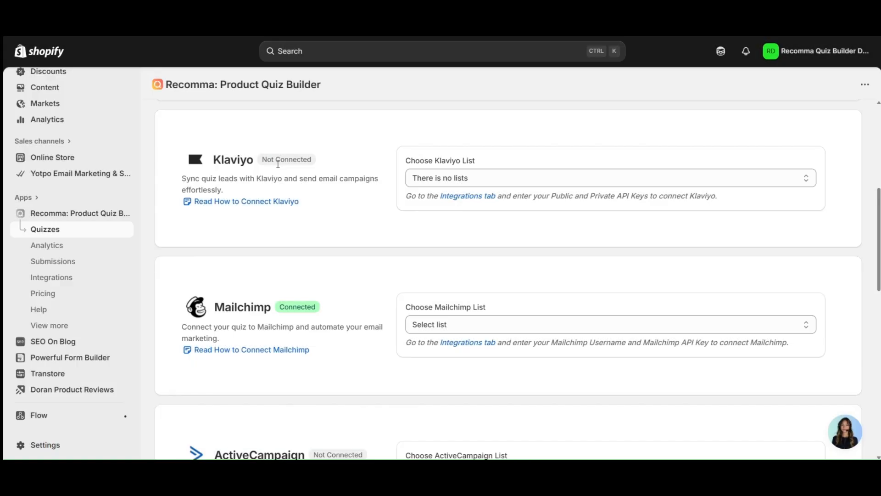
click(98, 281)
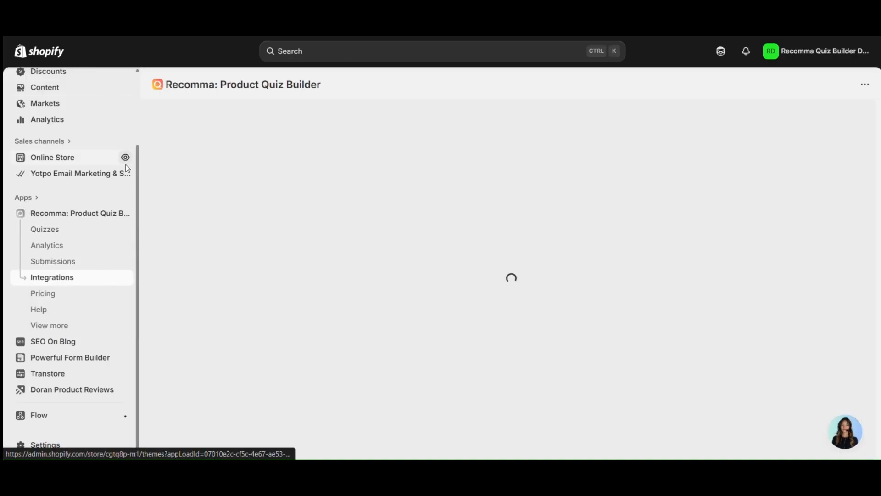
scroll(303, 243, down, 3)
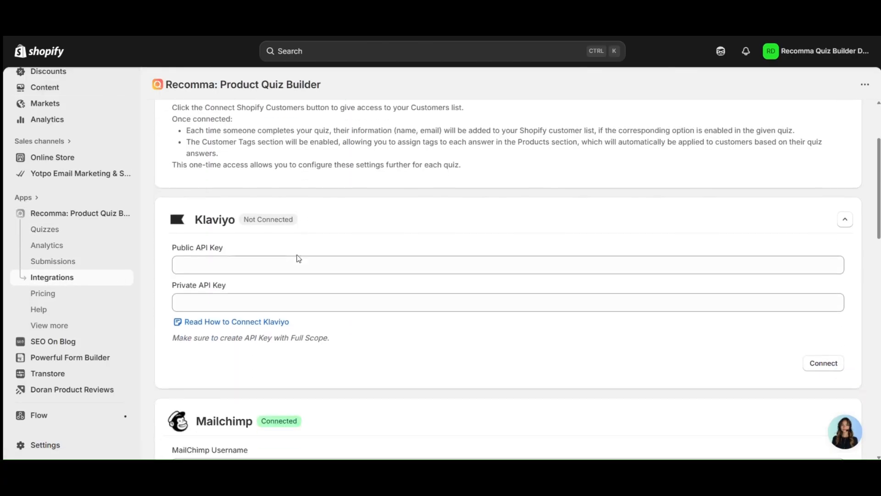
- Locate the Klaviyo card's empty Public and Private API Key fields
triple_click(280, 220)
click(374, 220)
click(202, 251)
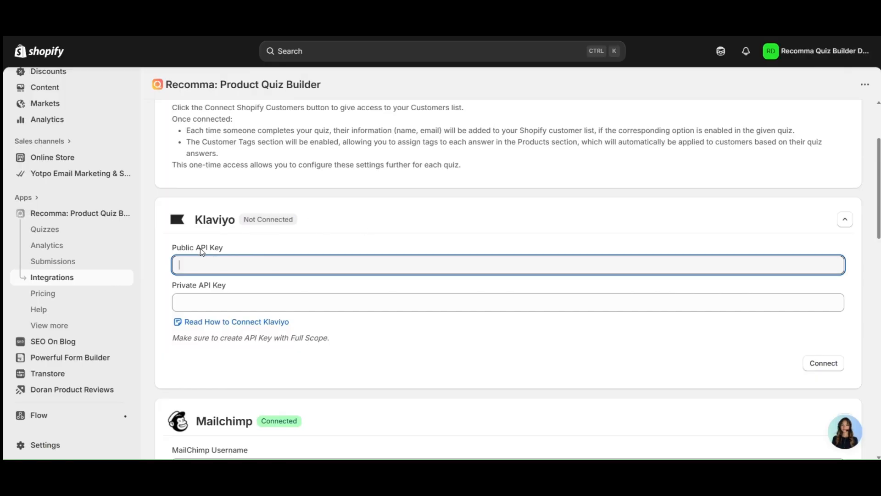
triple_click(201, 252)
click(200, 286)
triple_click(202, 287)
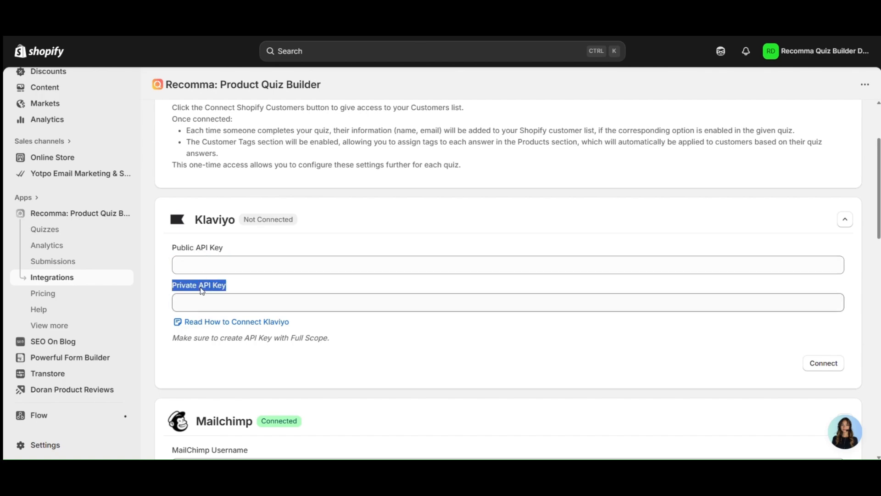
click(203, 287)
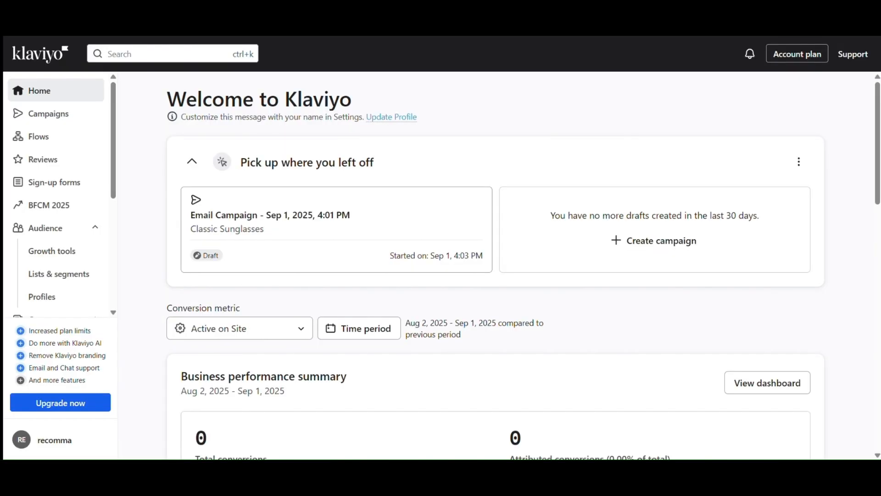
- Copy the public key from Klaviyo's Settings > API keys into Recomma's Public API Key field
click(94, 436)
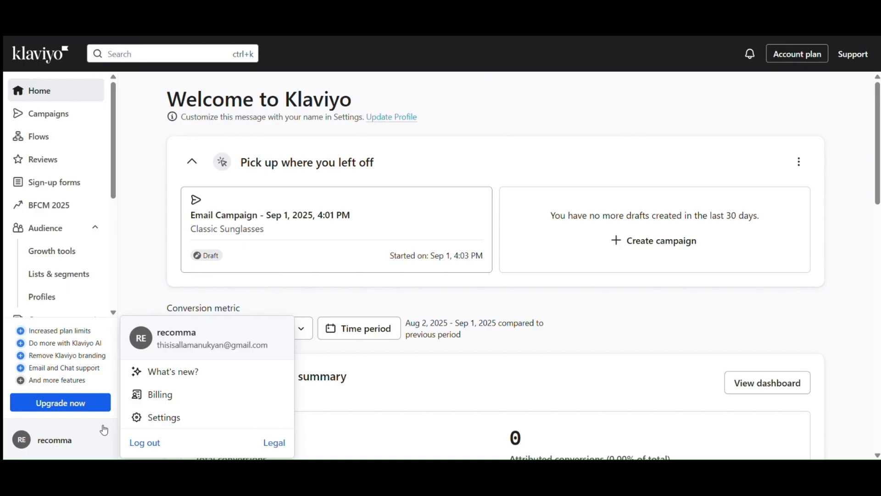
click(154, 416)
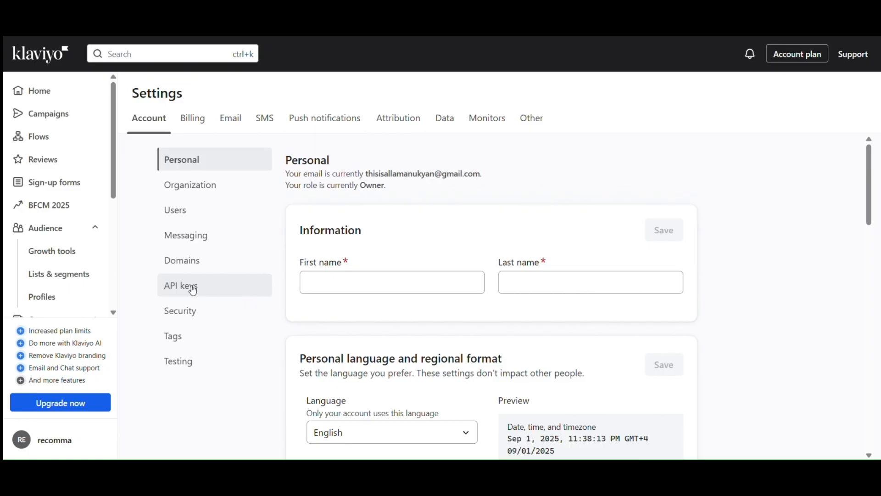
click(239, 286)
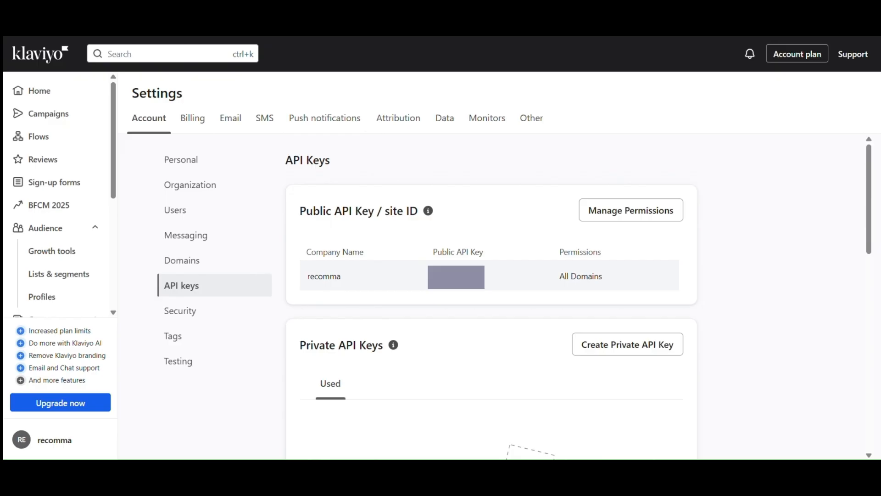
double_click(443, 261)
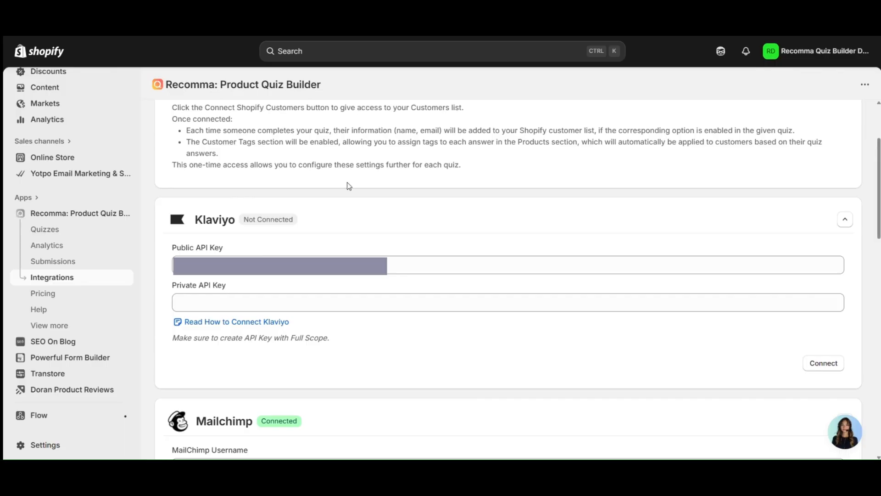
click(338, 254)
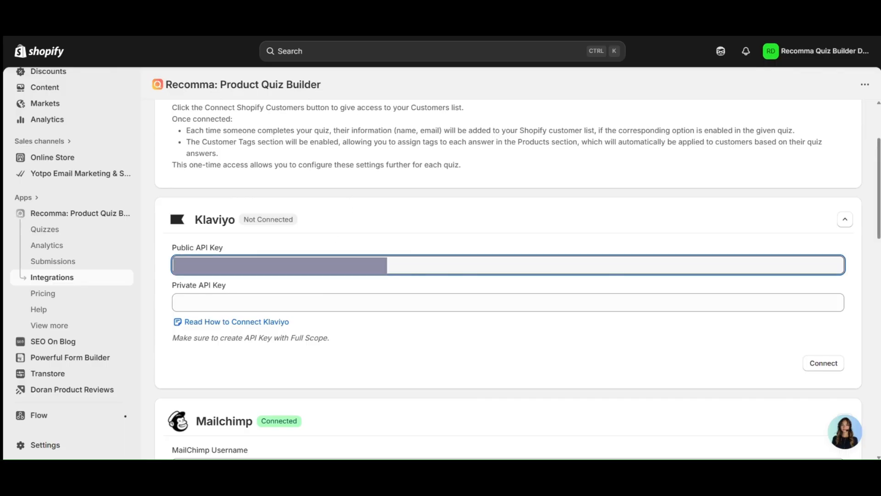
click(317, 245)
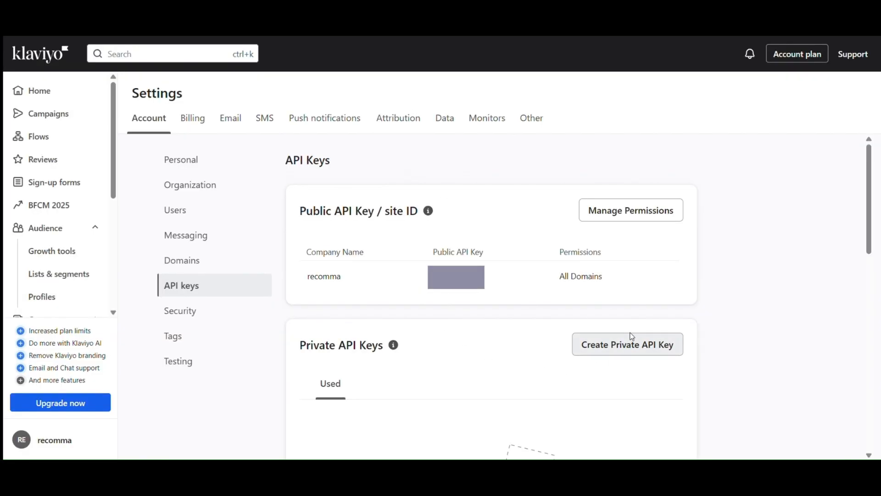
- Create a Full Access private API key named 'test' and copy the new key
click(614, 356)
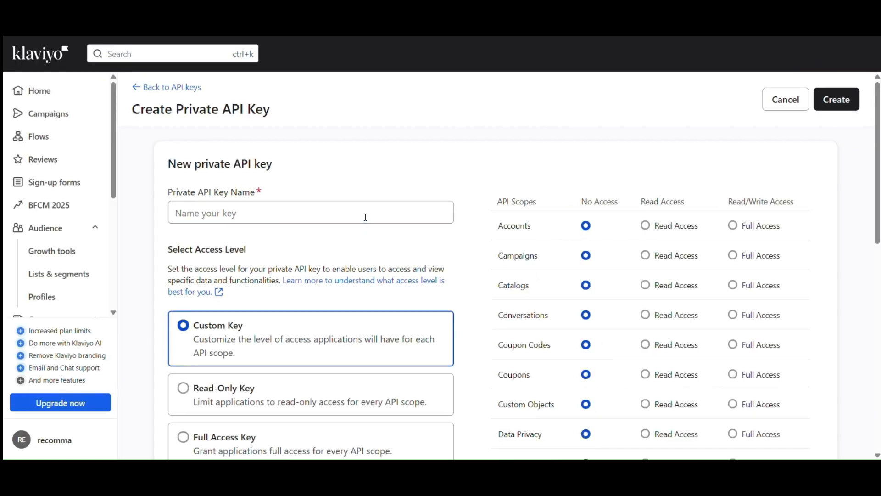
click(366, 220)
text(tesy)
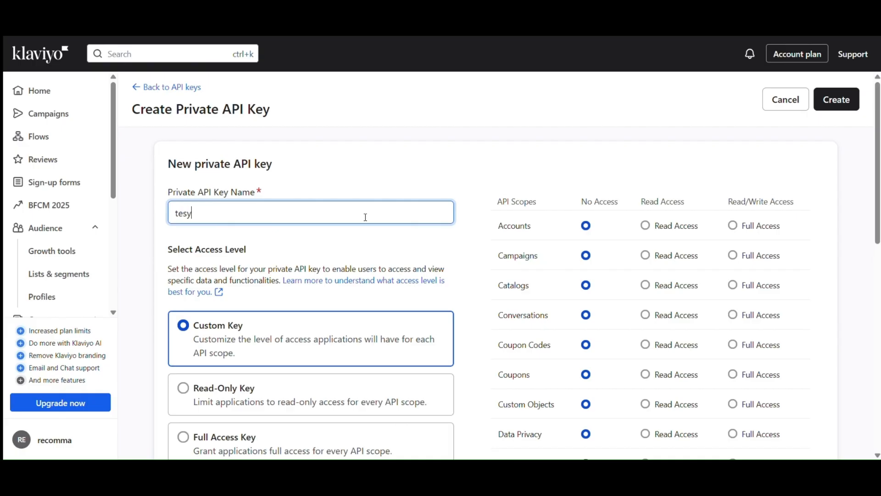
text(t)
scroll(366, 220, down, 4)
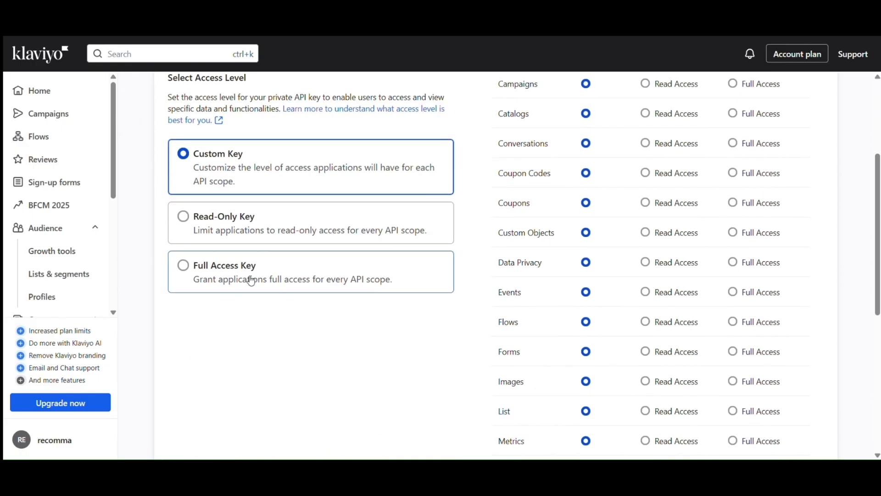
click(251, 281)
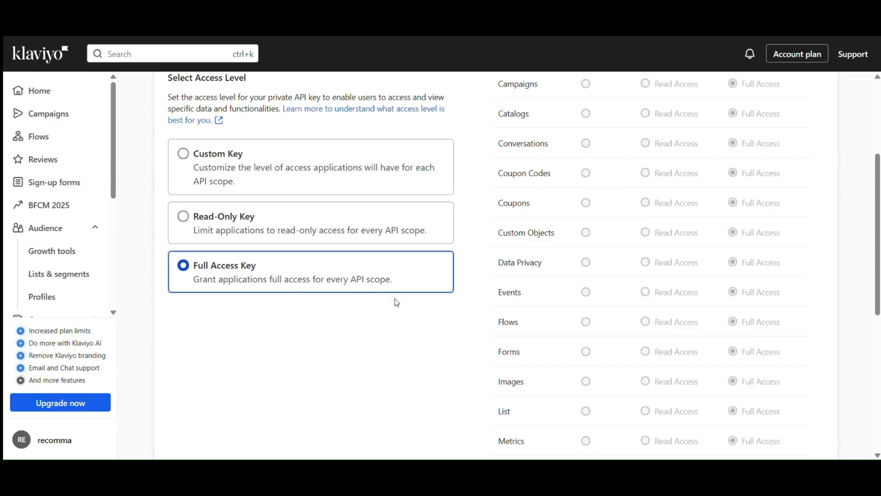
scroll(491, 303, up, 4)
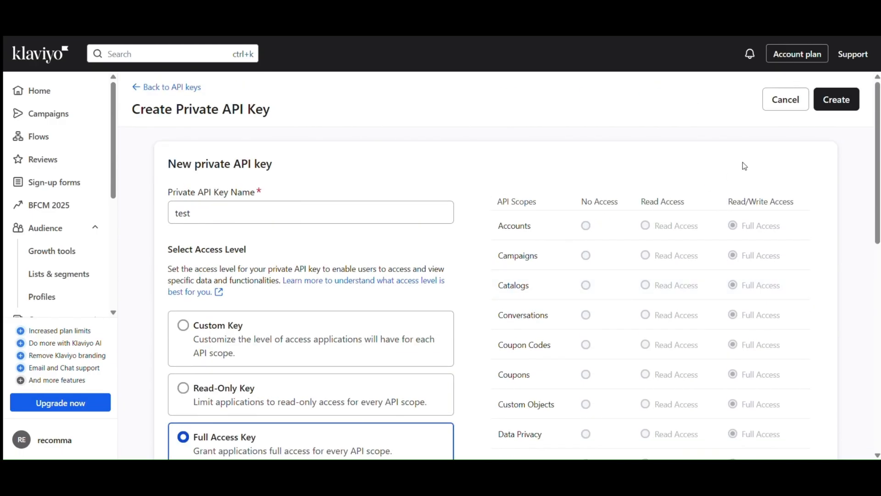
click(841, 110)
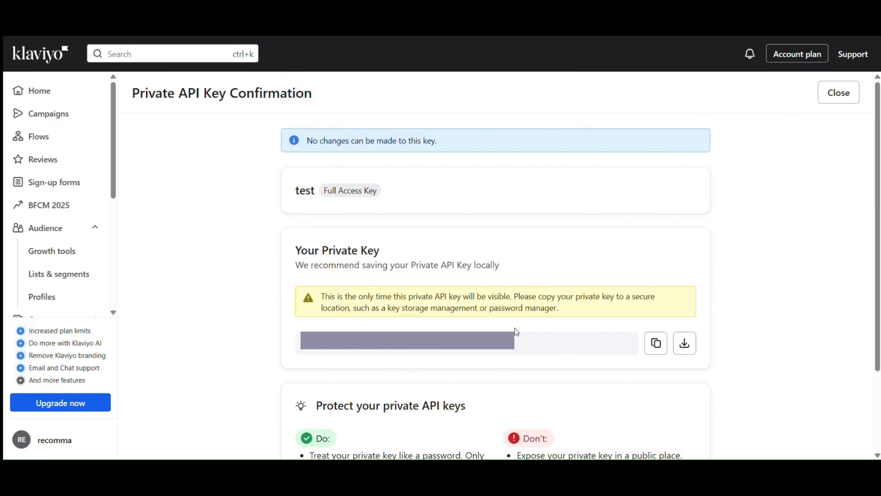
click(652, 352)
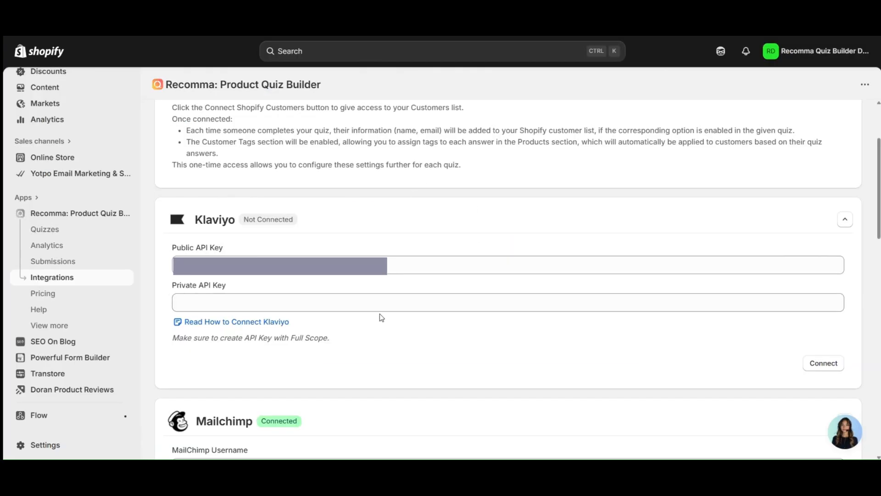
- Paste the private key, connect Klaviyo until it shows Connected, and open the Quizzes list
click(380, 306)
key(ctrl+v)
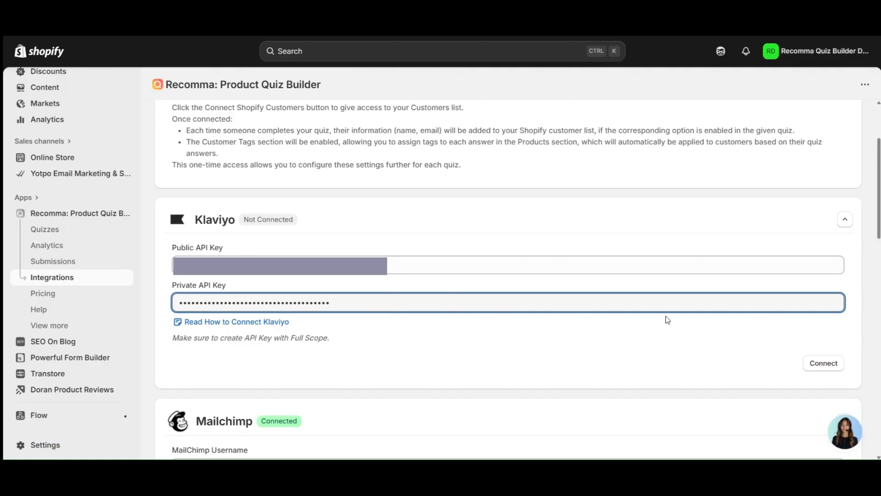
click(826, 366)
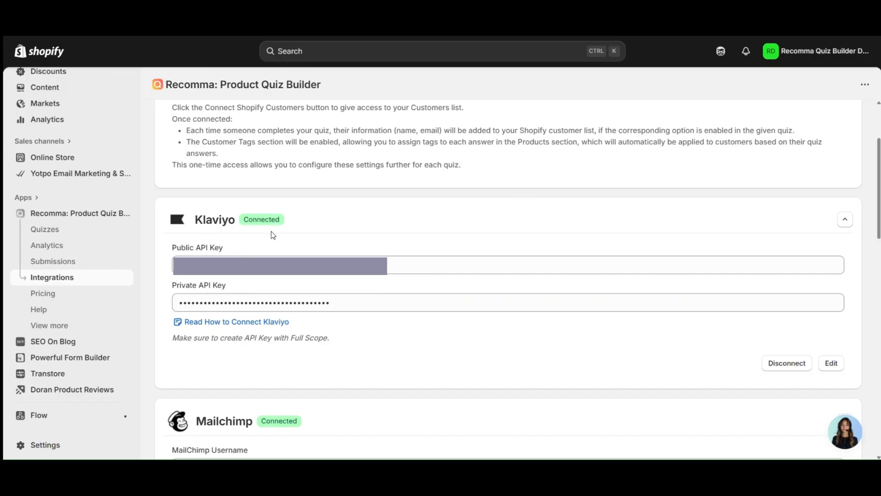
double_click(258, 222)
click(258, 223)
click(81, 234)
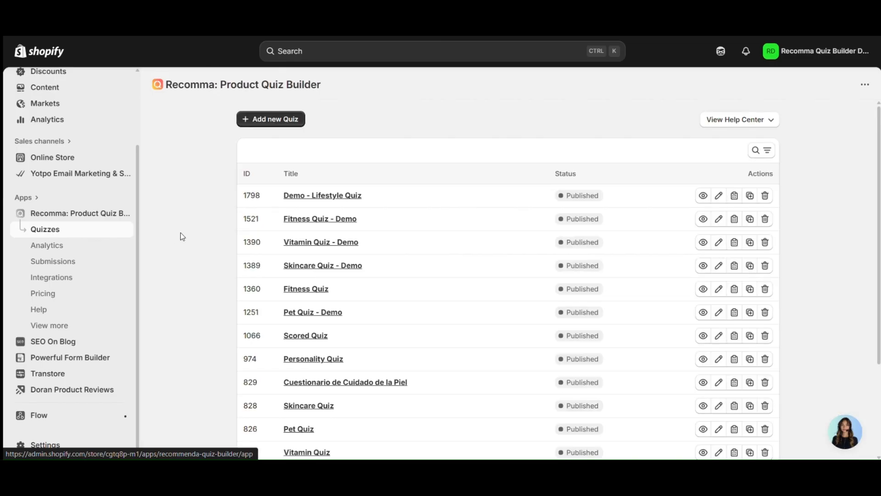
- Choose Email List as the Demo - Lifestyle Quiz's Klaviyo list, then return to Quiz Setup
click(292, 199)
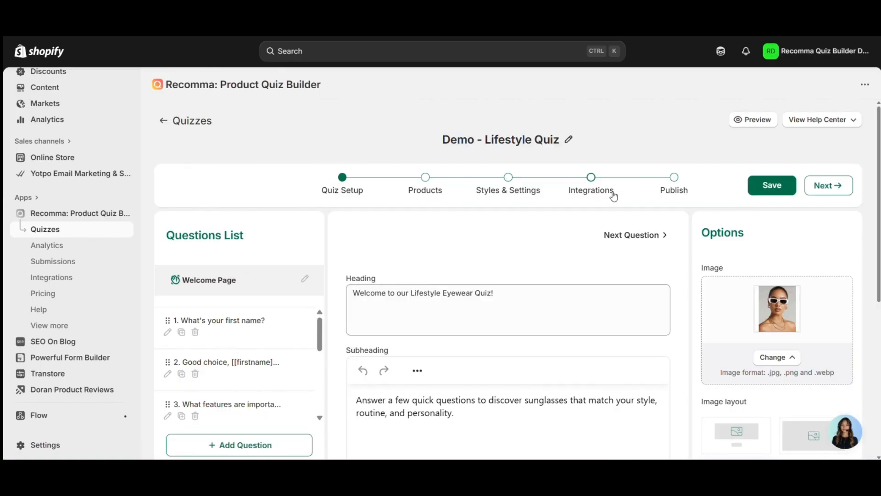
click(593, 179)
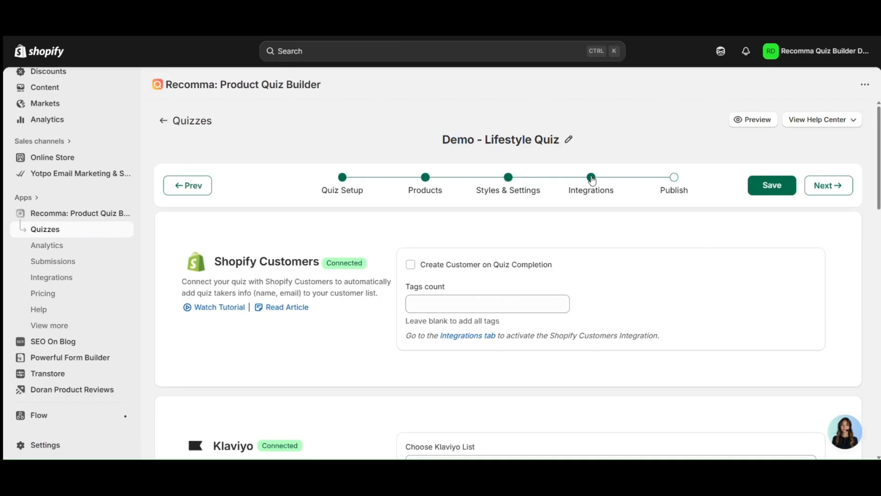
scroll(505, 266, down, 4)
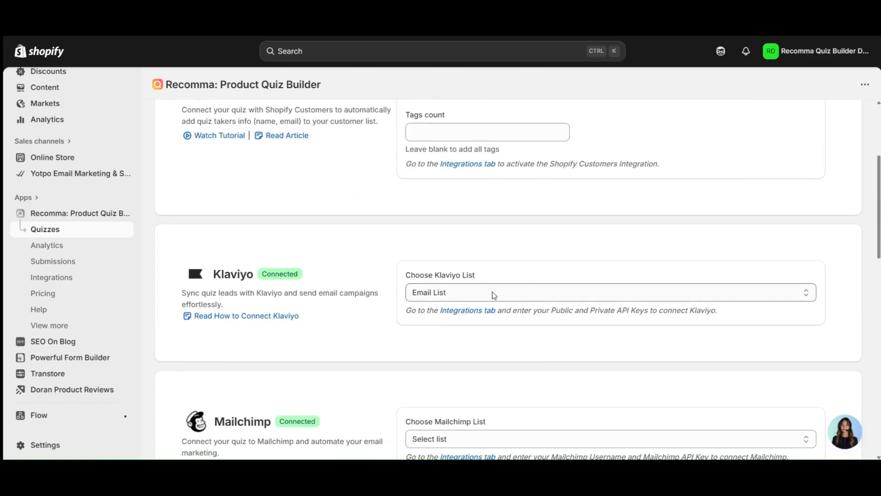
click(493, 295)
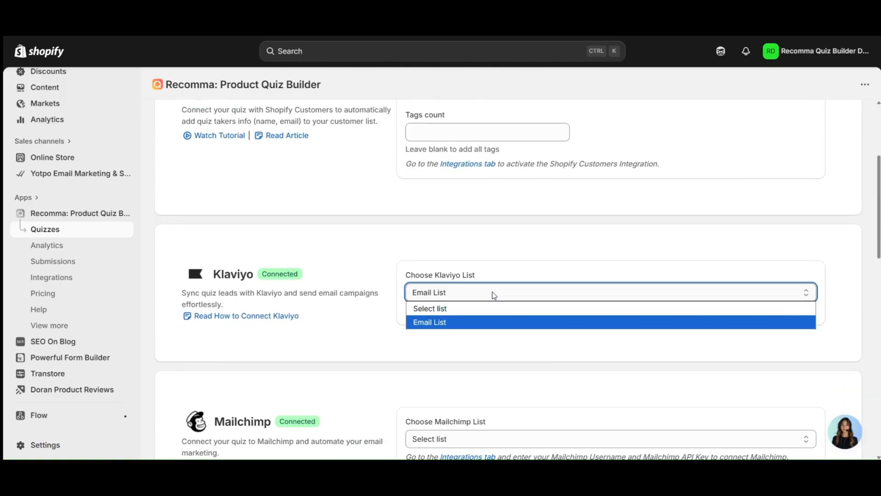
click(472, 322)
click(467, 295)
click(468, 295)
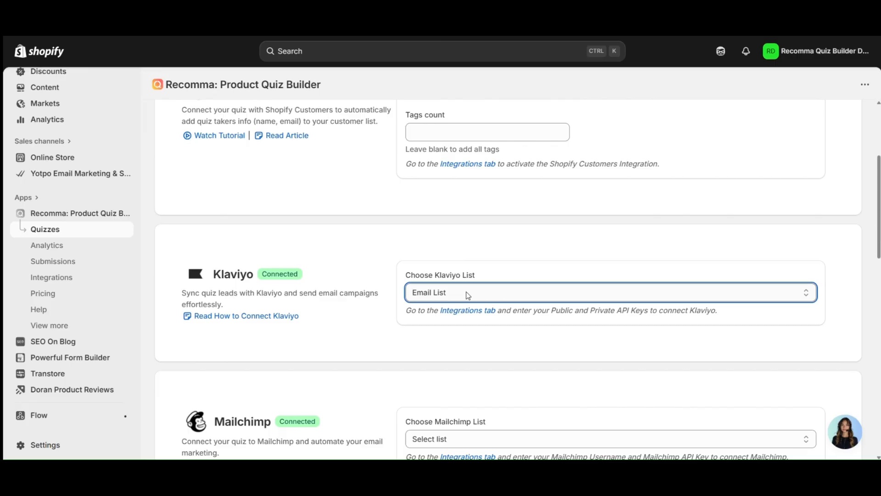
scroll(468, 257, up, 4)
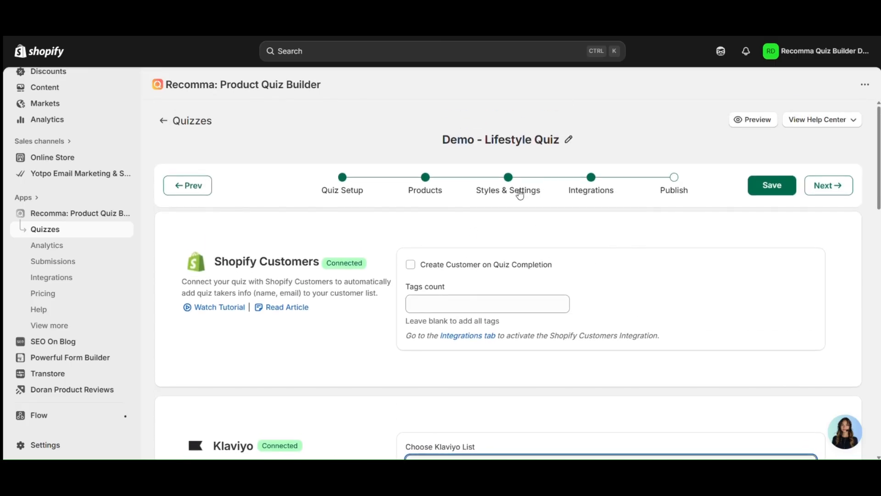
click(347, 185)
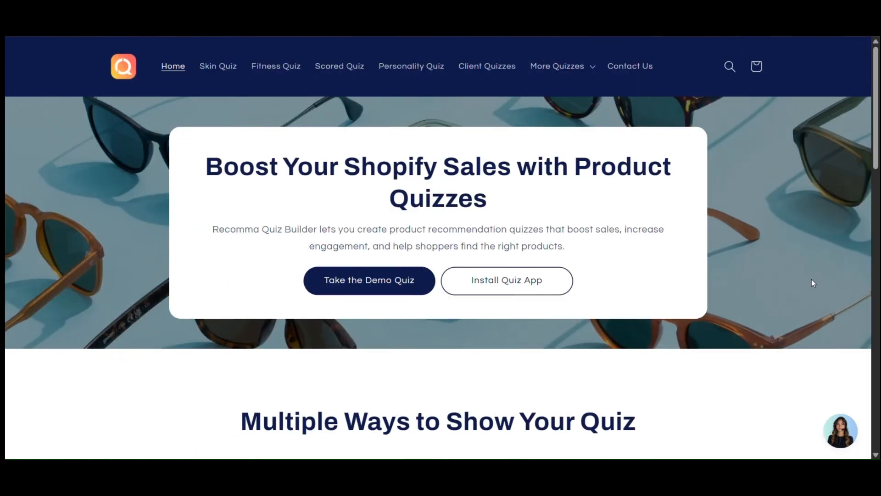
- Take the storefront quiz: enter a first name, pick a style, UV Protection, an activity, and No for eco-friendly
click(416, 285)
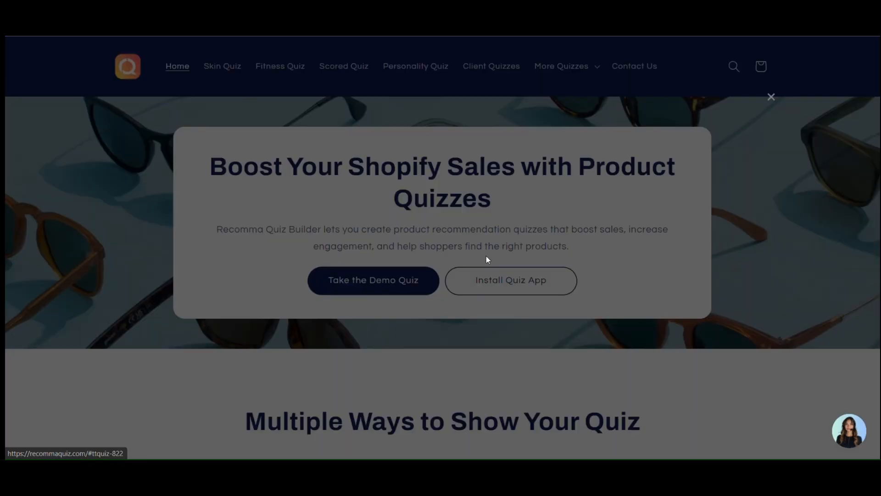
click(557, 299)
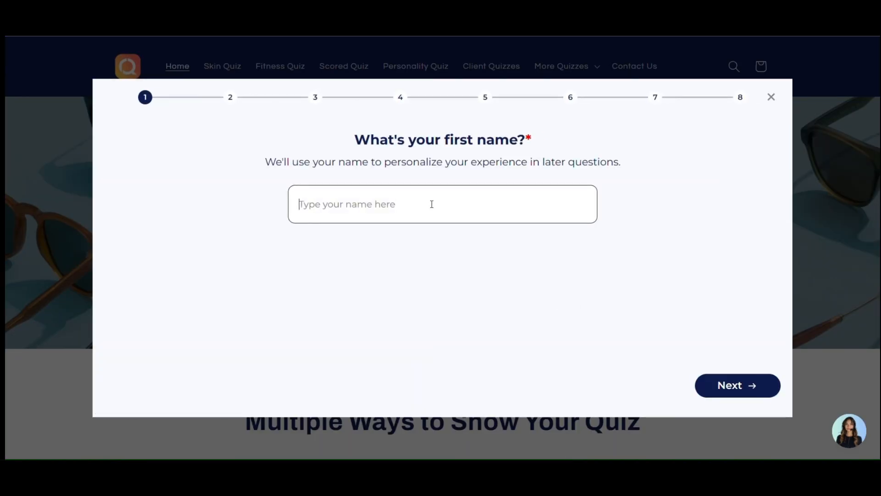
text(emm)
key(BackSpace)
key(BackSpace)
key(BackSpace)
text(Emma)
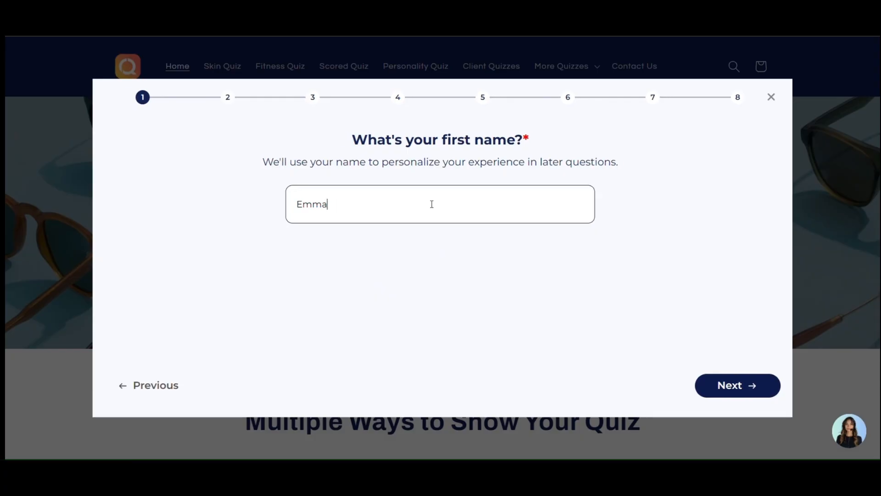
key(Return)
click(281, 255)
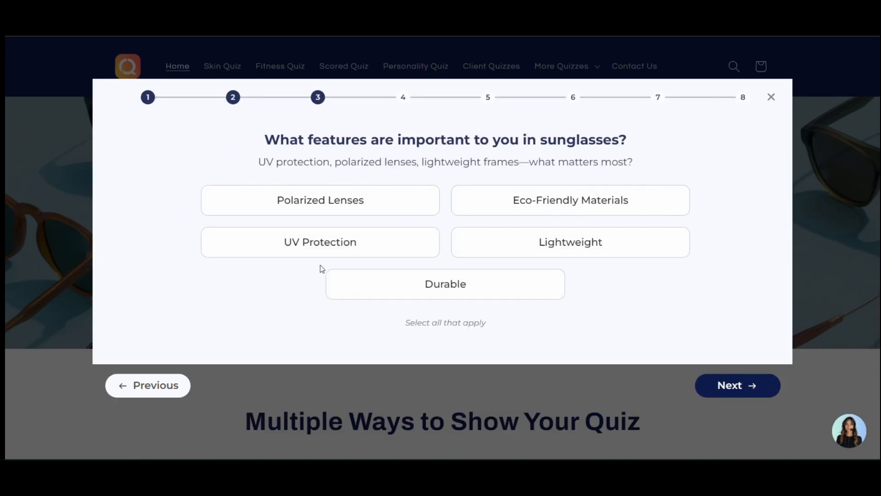
click(379, 239)
click(734, 386)
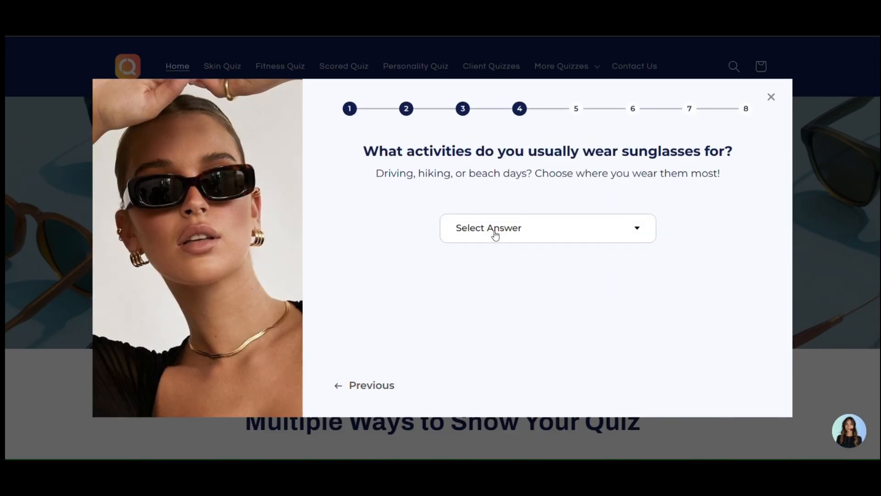
click(494, 232)
click(640, 324)
click(720, 382)
click(441, 234)
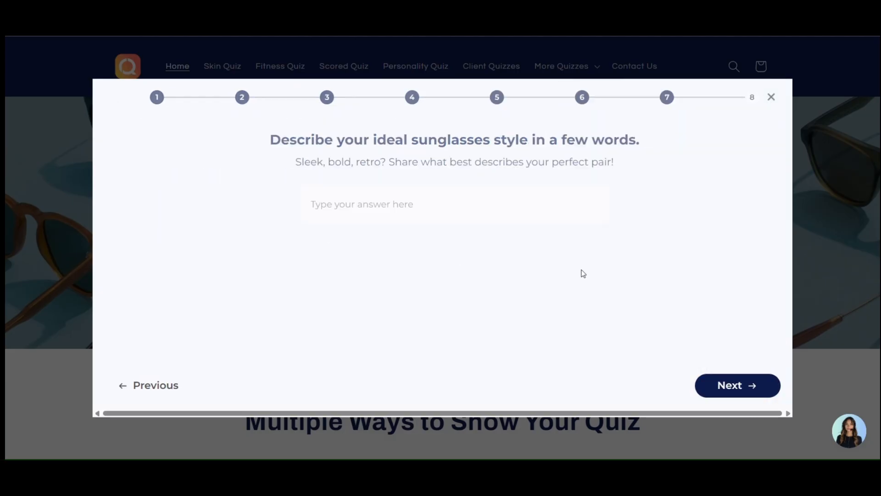
click(739, 386)
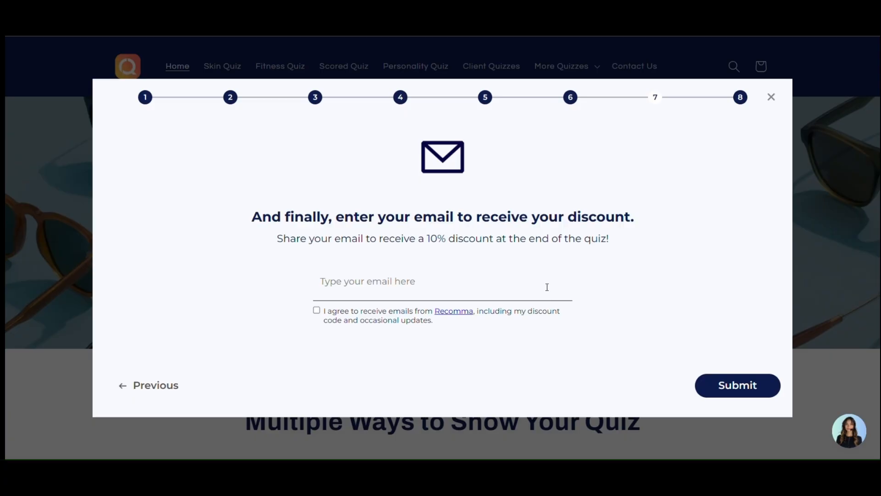
- Enter the email address, submit, and view the Classic Aviator Sunglasses USD 321.00 recommendation
click(547, 285)
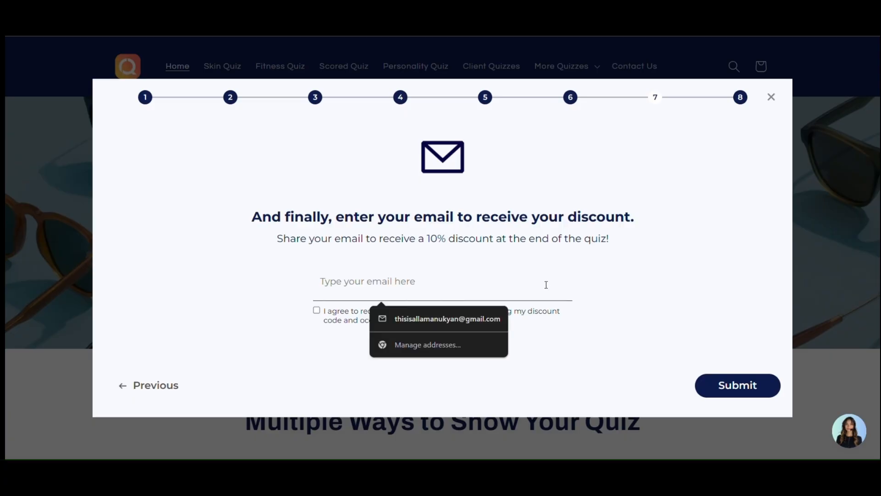
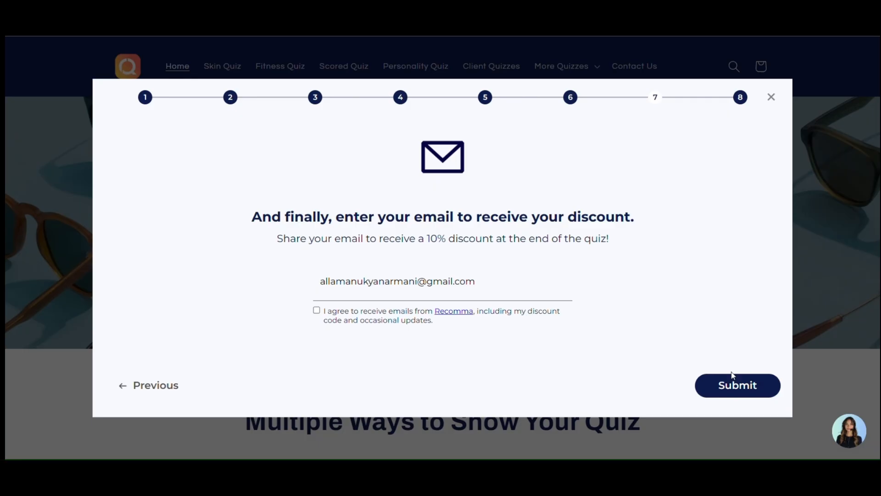
click(743, 384)
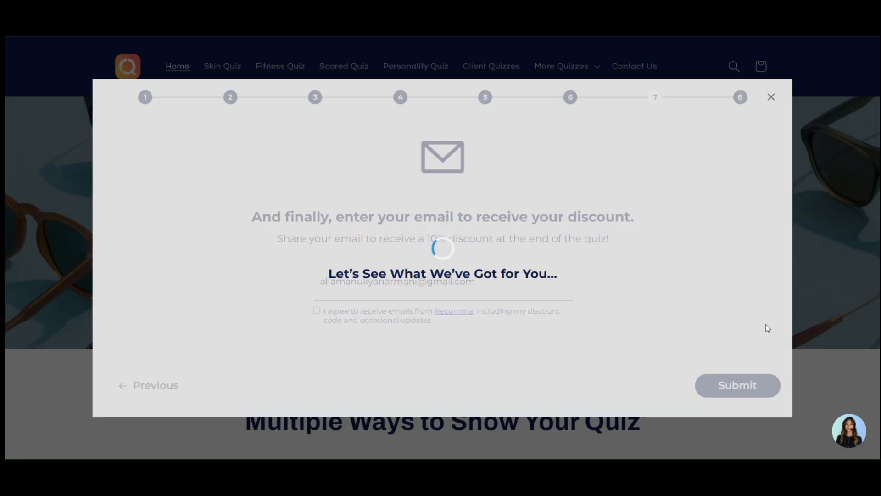
scroll(545, 277, down, 4)
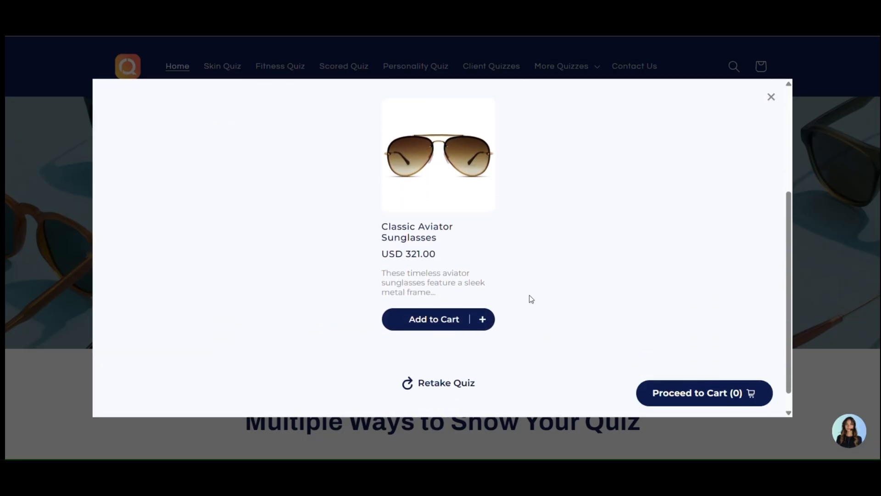
drag(505, 255, 381, 229)
click(632, 224)
scroll(624, 227, up, 4)
scroll(623, 227, down, 4)
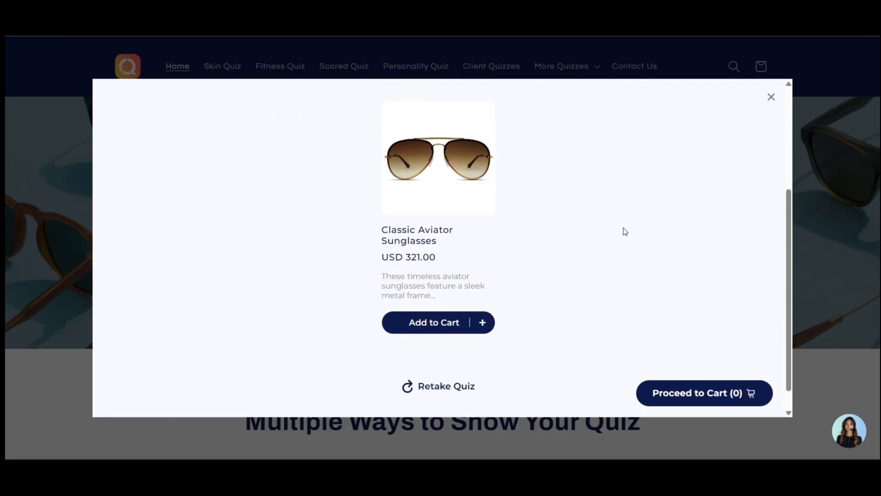
scroll(623, 228, up, 4)
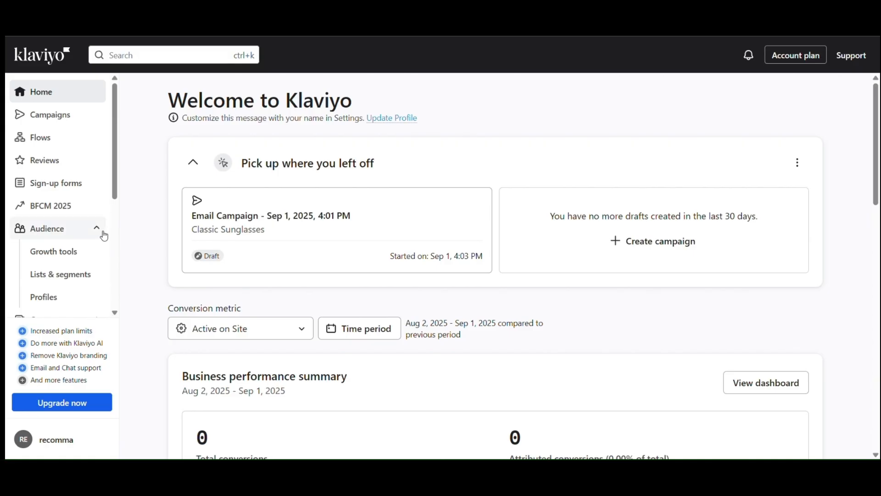
- Go to Audience > Lists & segments > Email List and open its single subscriber's profile
click(99, 229)
click(97, 229)
click(84, 275)
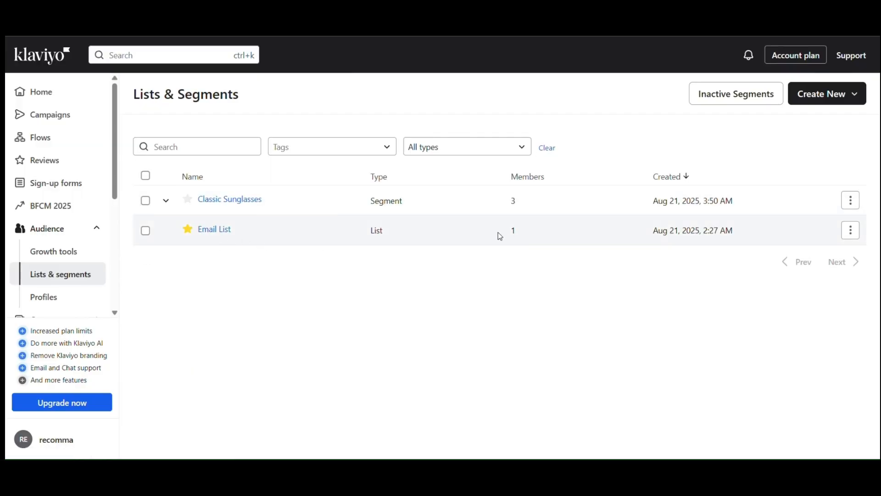
click(205, 230)
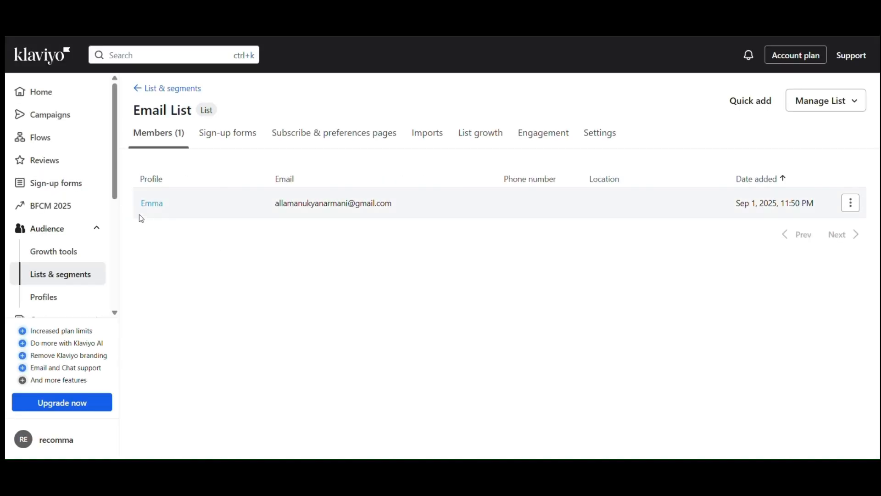
drag(142, 212, 186, 191)
click(225, 221)
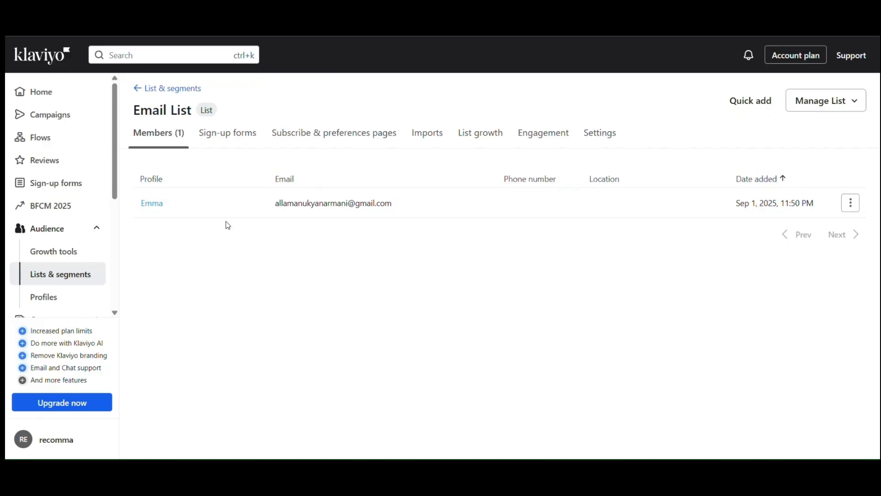
click(162, 209)
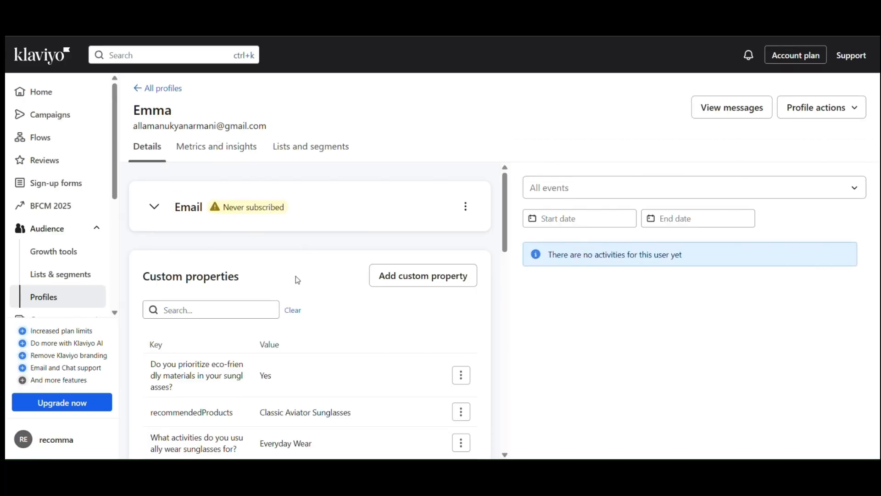
- Look over the profile's Key/Value property table and quiz answers
drag(148, 345, 176, 346)
click(262, 341)
click(210, 339)
scroll(210, 340, down, 1)
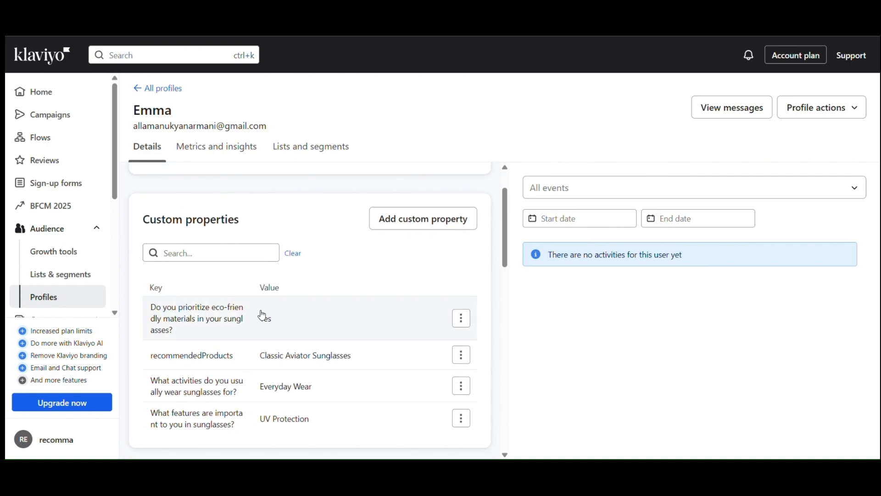
drag(273, 324, 261, 322)
click(323, 310)
scroll(323, 309, up, 1)
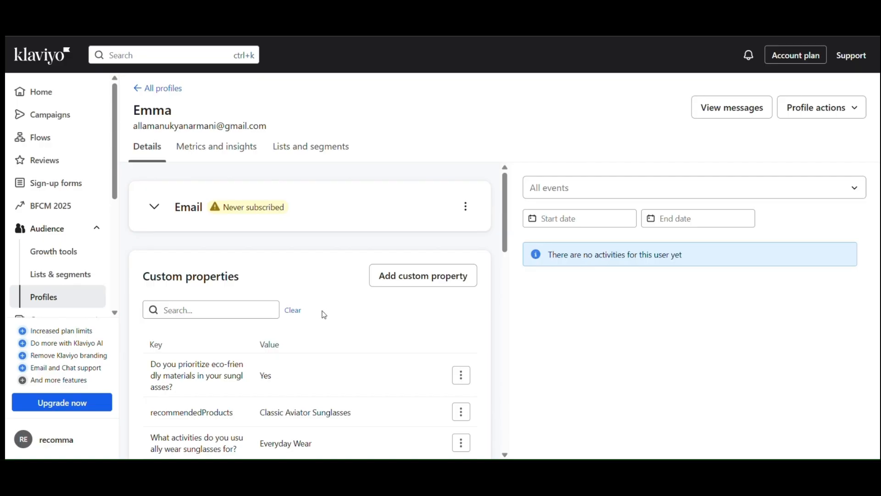
- Copy the recommendedProducts property name and check its Classic Aviator Sunglasses value
scroll(275, 342, down, 1)
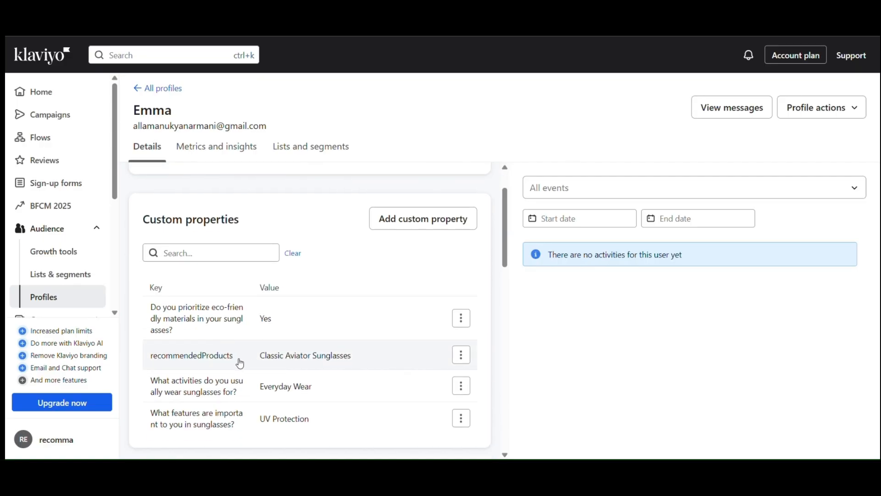
drag(233, 358, 154, 365)
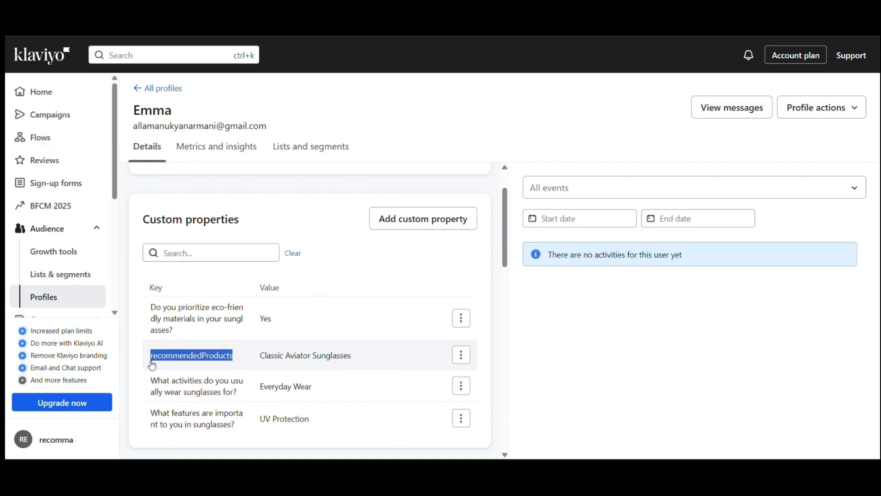
right_click(187, 361)
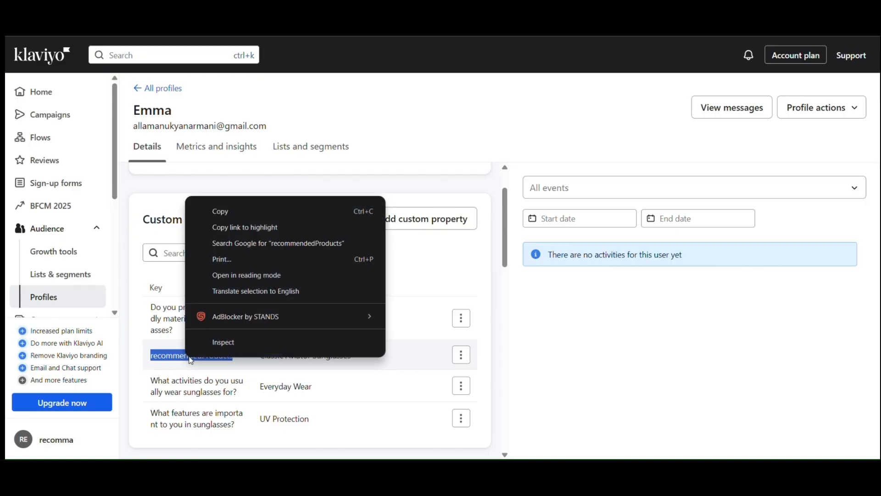
click(218, 210)
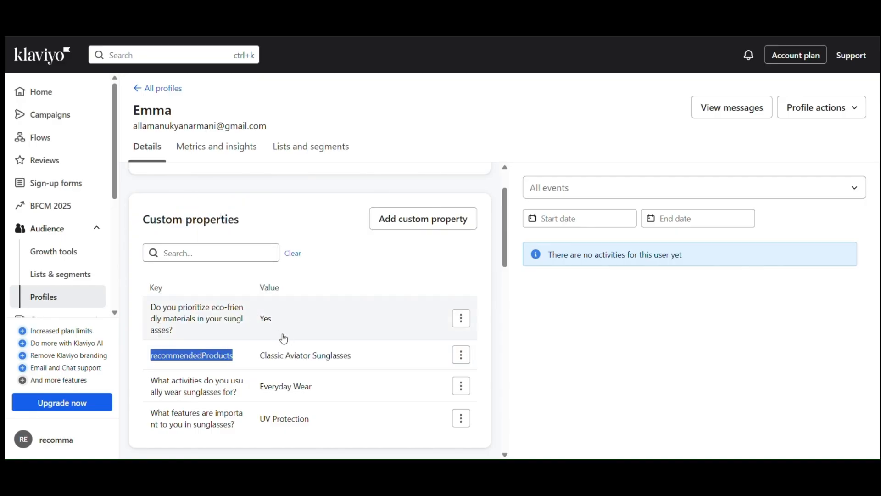
drag(261, 365, 354, 361)
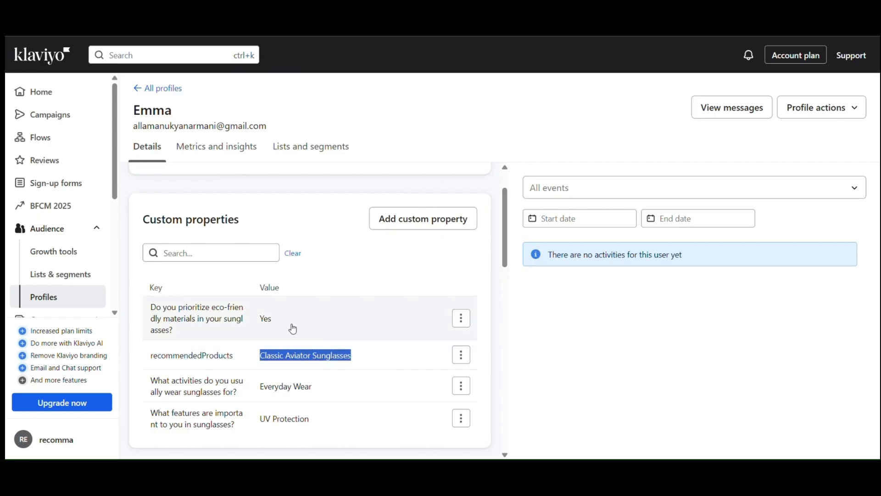
click(373, 278)
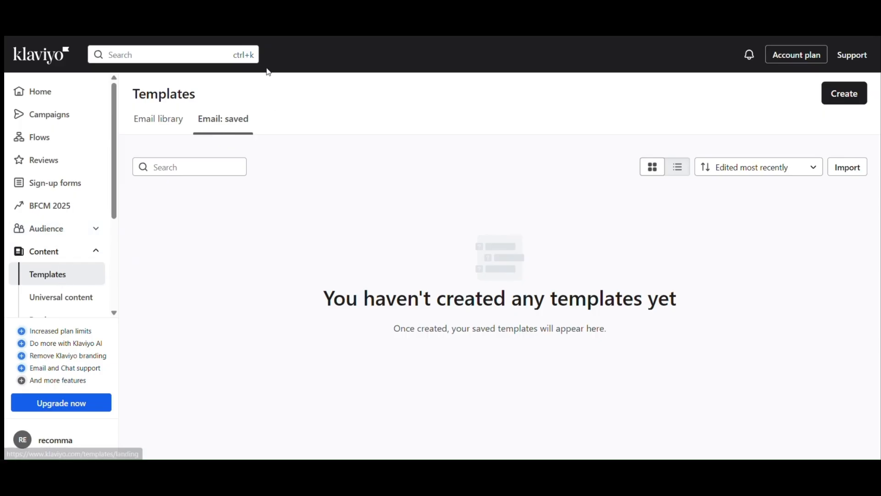
- Filter the Email library templates to the Basic layout type
click(170, 120)
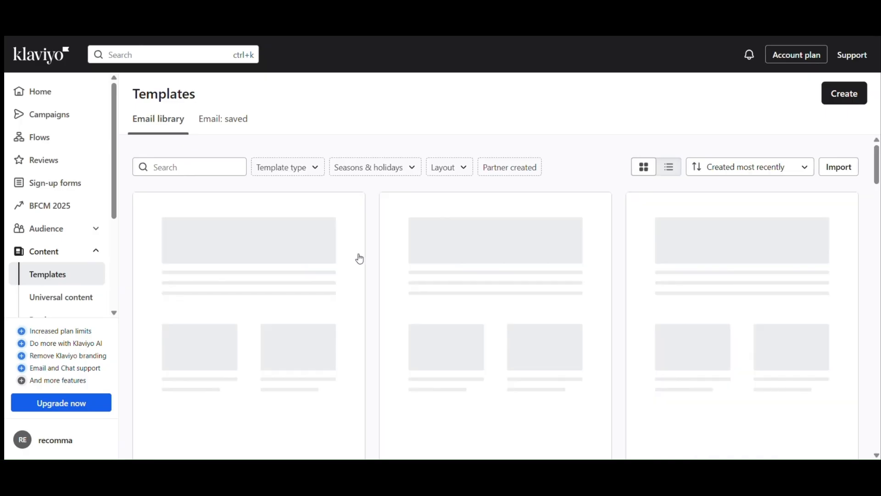
scroll(410, 295, down, 10)
scroll(330, 216, down, 3)
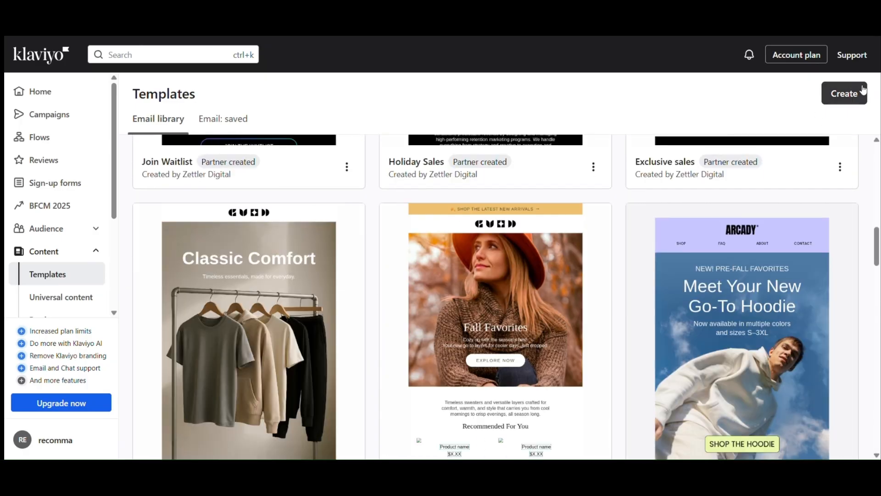
scroll(505, 230, down, 5)
scroll(241, 160, up, 15)
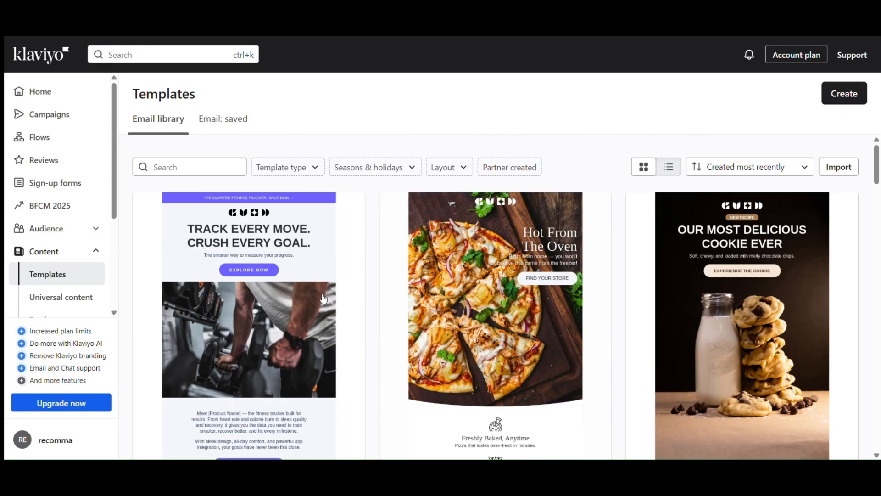
click(295, 167)
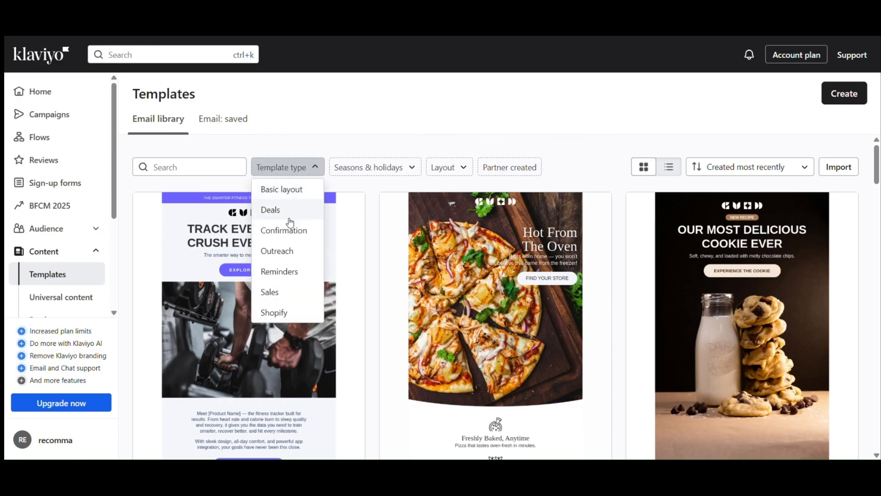
click(282, 189)
- Start a new email from the Basic 1 column template
scroll(318, 223, down, 5)
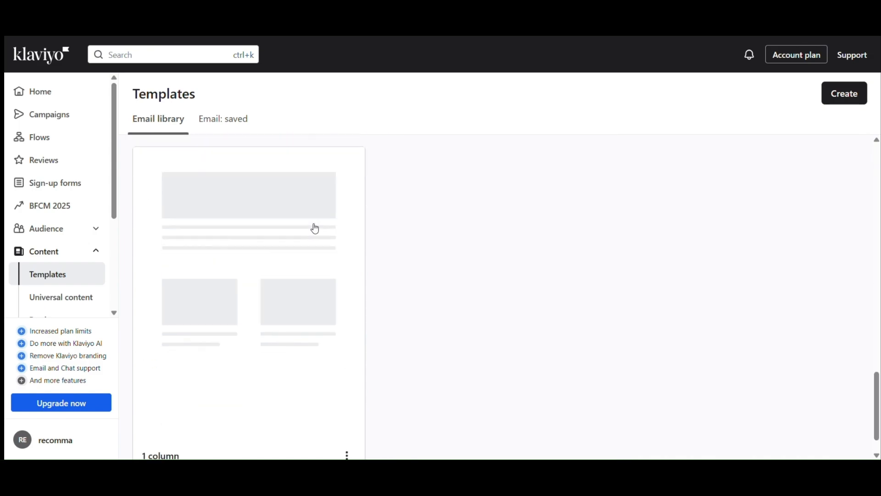
click(294, 309)
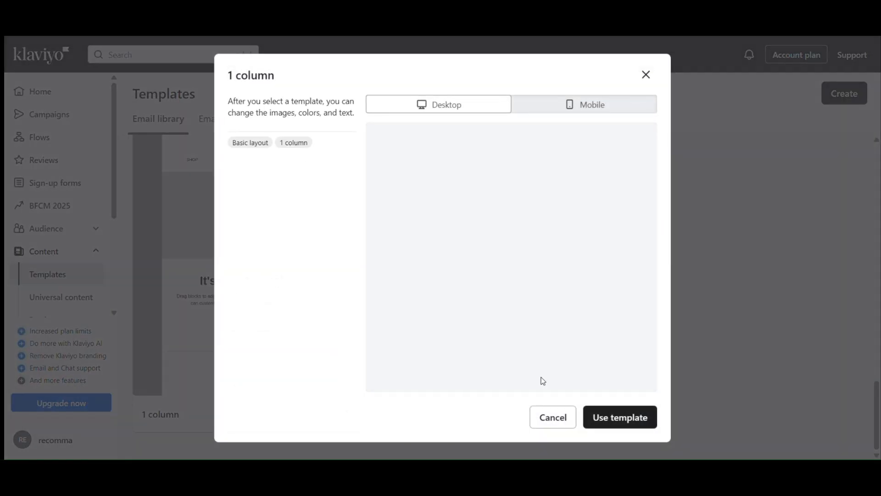
click(614, 421)
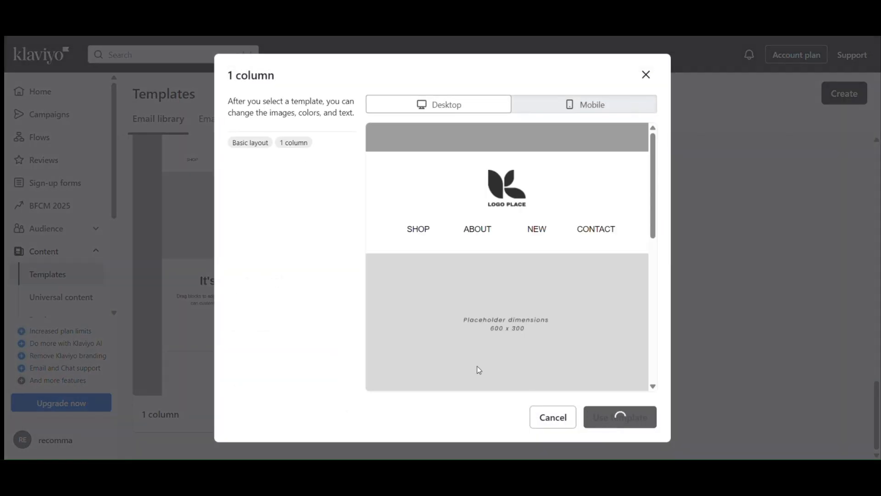
click(621, 415)
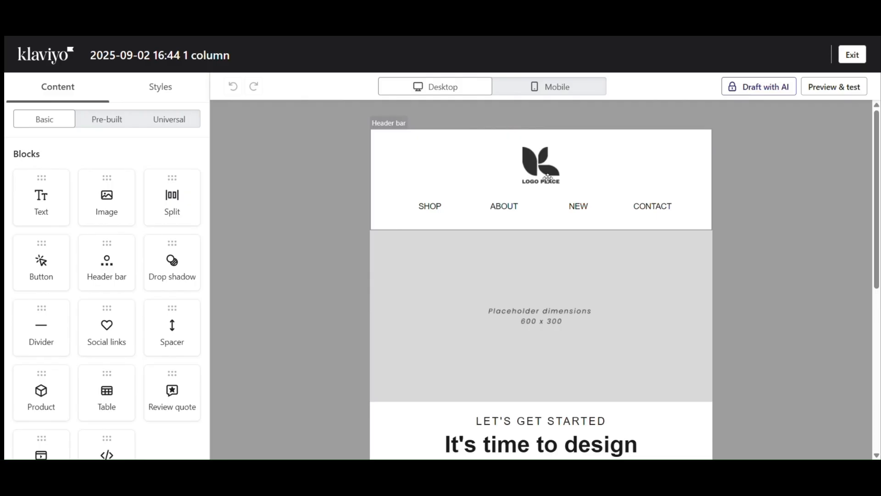
- Replace the header logo with the Primary Logo
click(549, 172)
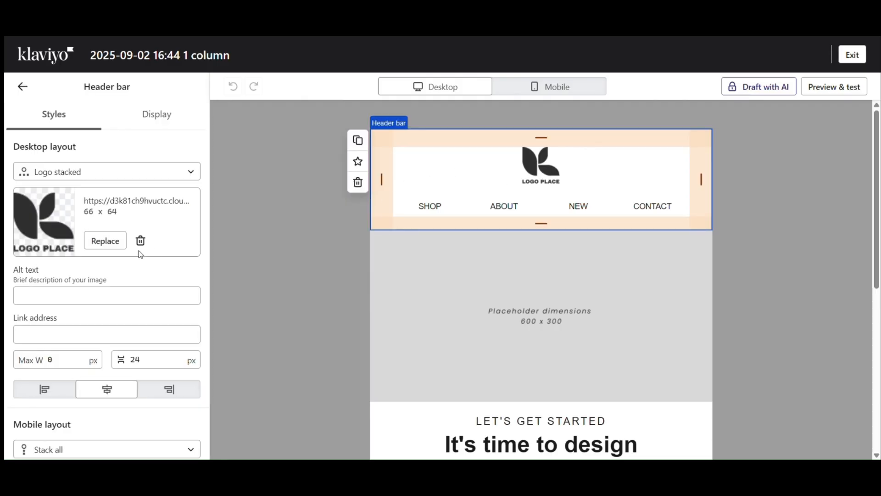
click(115, 243)
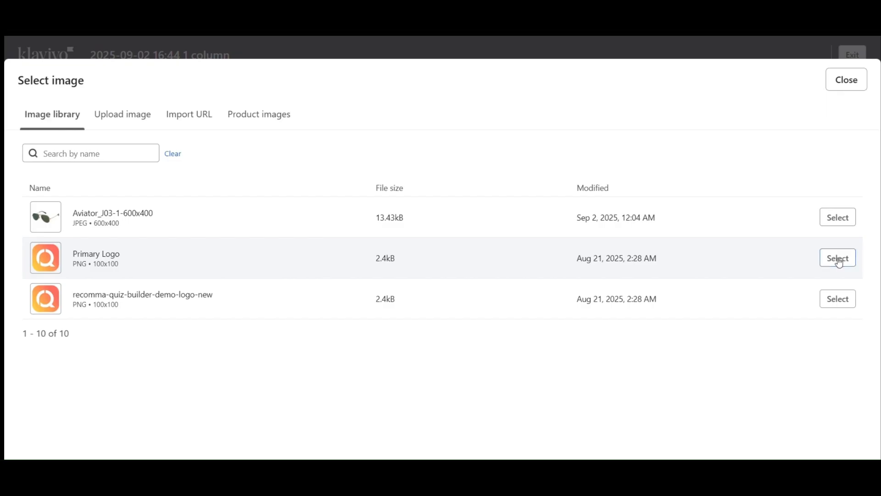
click(838, 259)
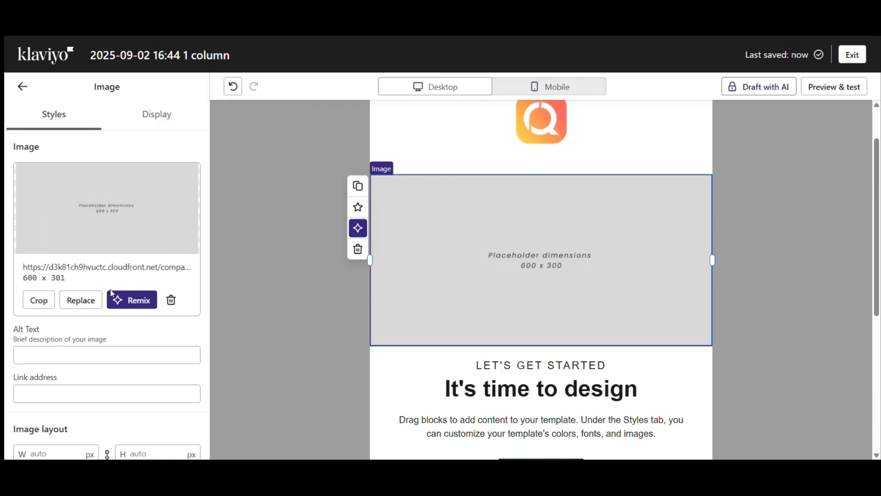
- Swap the placeholder image for the Aviator_J03 sunglasses photo
click(81, 301)
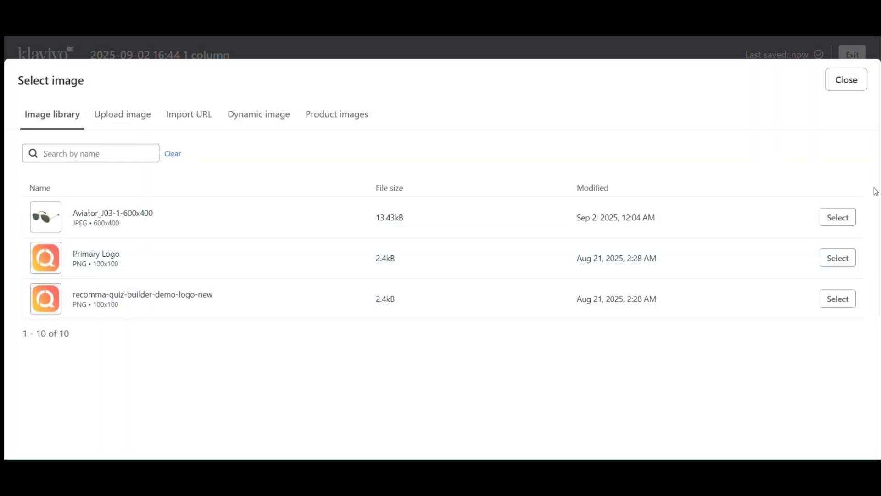
click(840, 224)
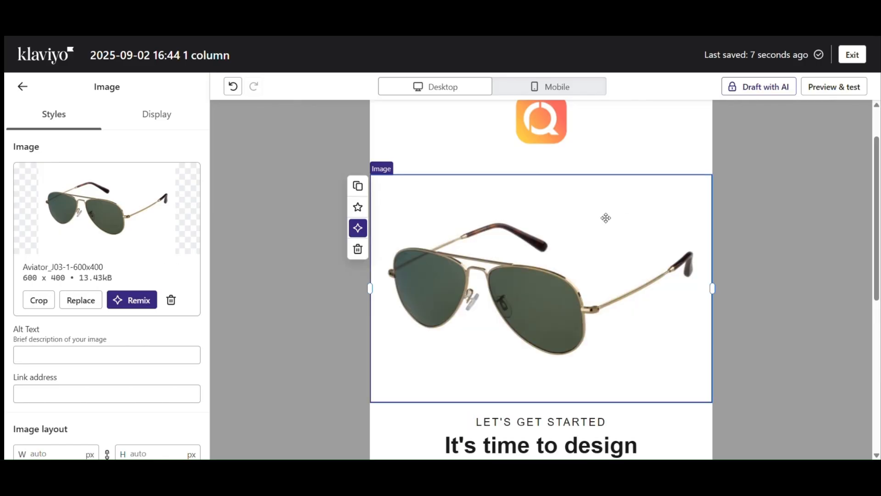
scroll(528, 228, up, 1)
scroll(528, 229, down, 5)
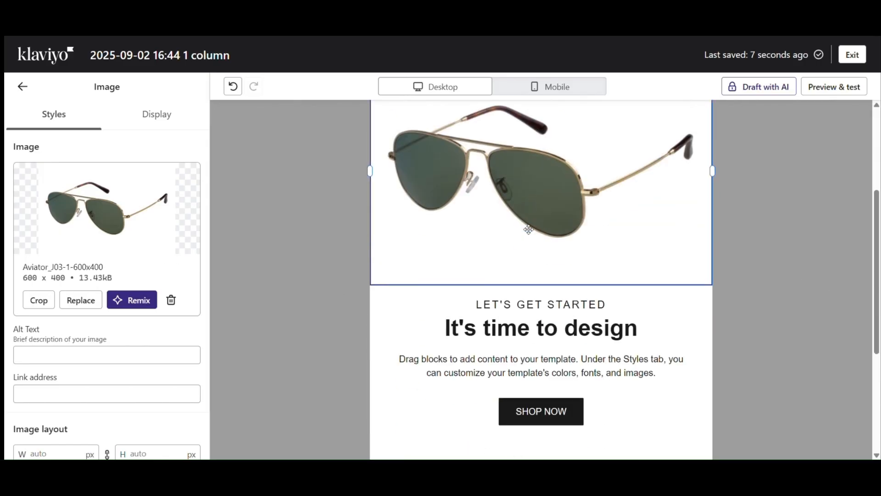
click(492, 193)
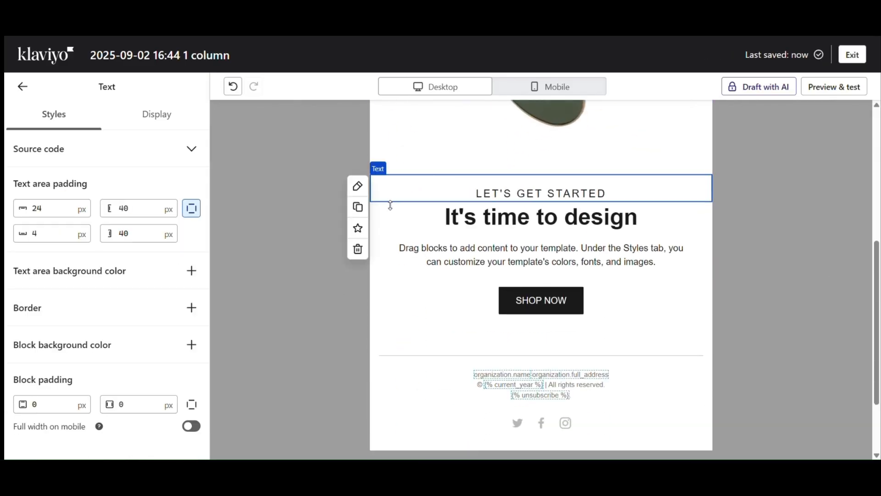
- Delete the LET'S GET STARTED text and retitle the heading 'Quiz Results Are In!'
click(358, 250)
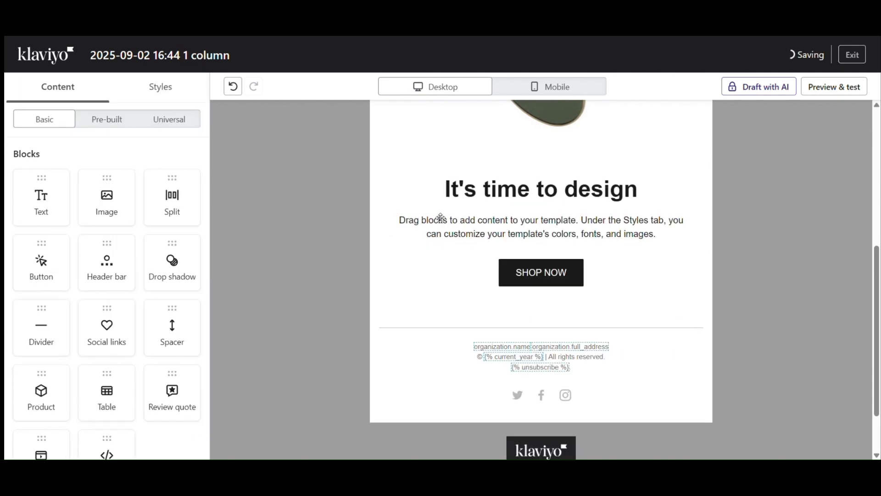
click(492, 189)
triple_click(493, 190)
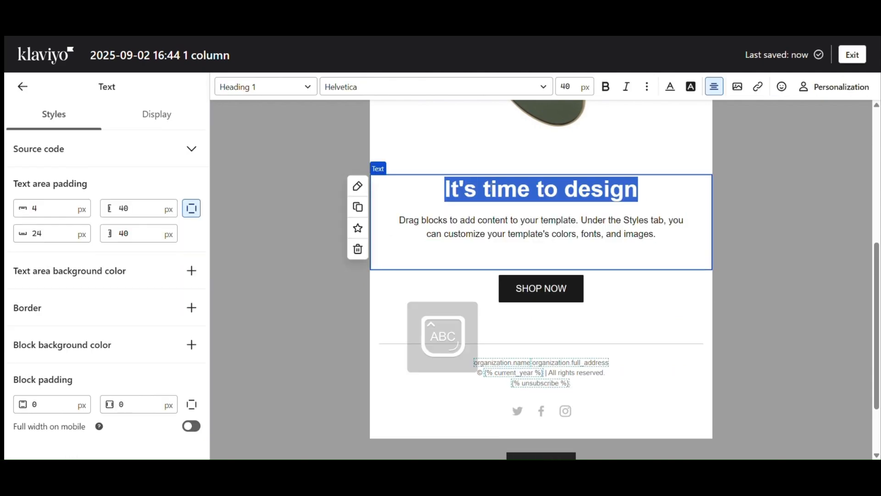
text(Q)
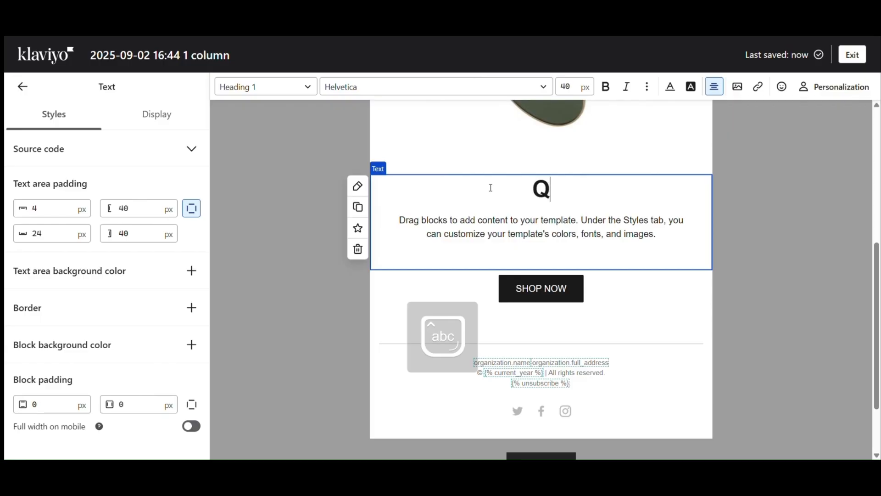
text(uiz Resu;)
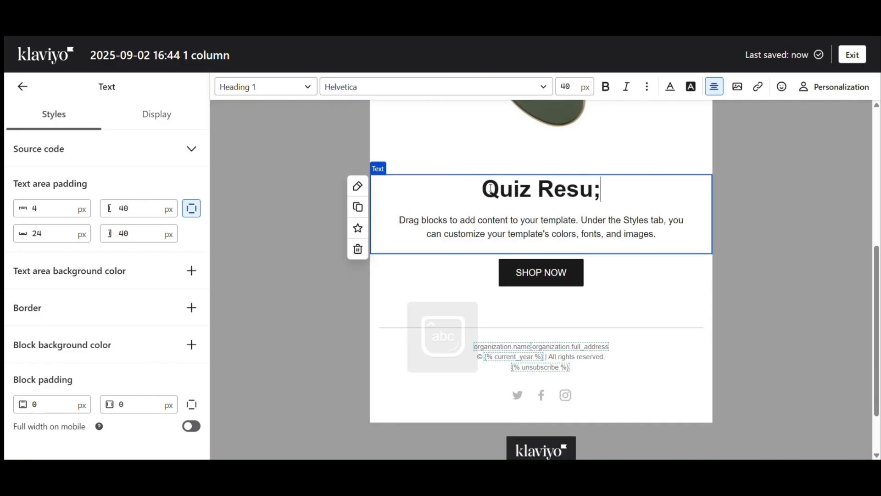
key(BackSpace)
text(lt)
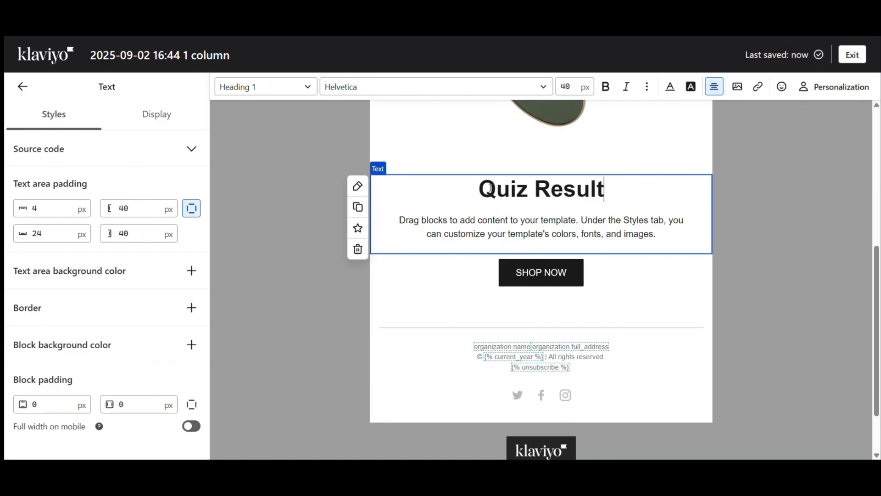
text(s Are In!)
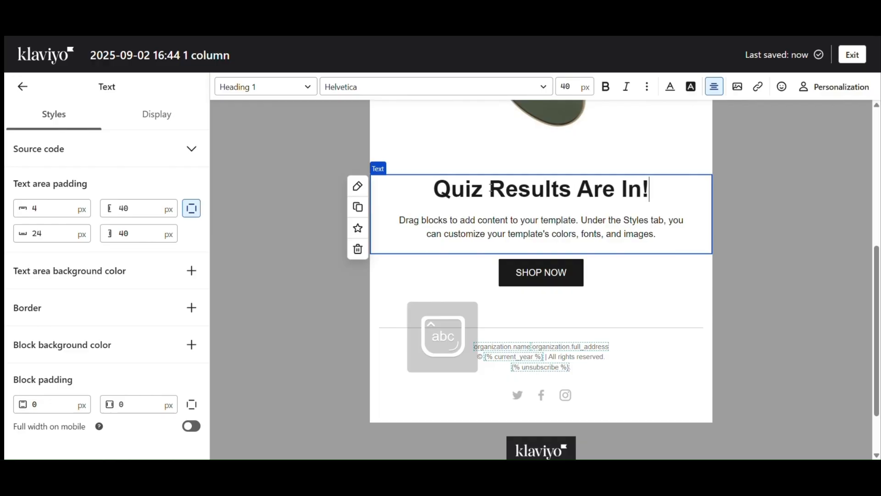
- Replace the paragraph with 'Dear user's name, take a look at your recommended products'
triple_click(464, 226)
text(Dear )
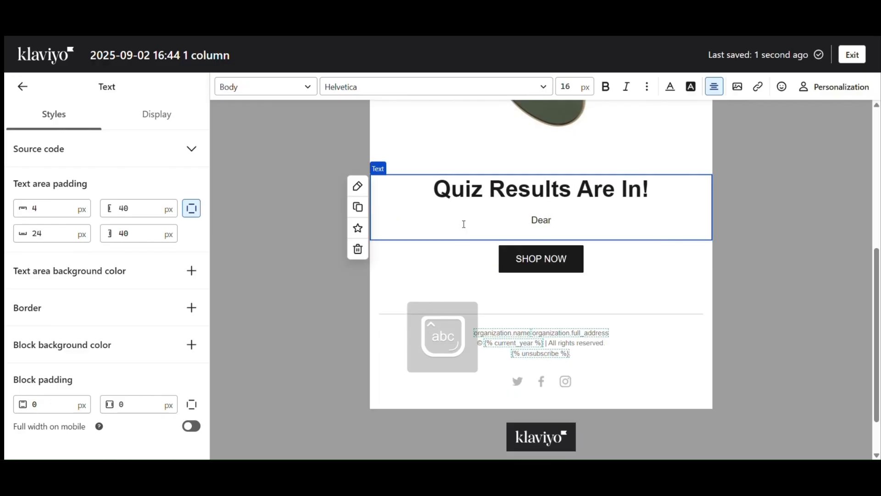
text(user's n)
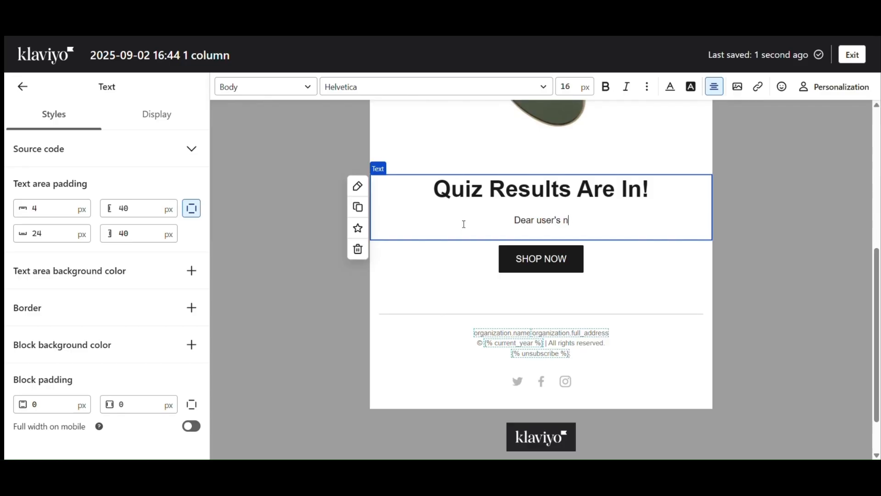
text(ame, take a look )
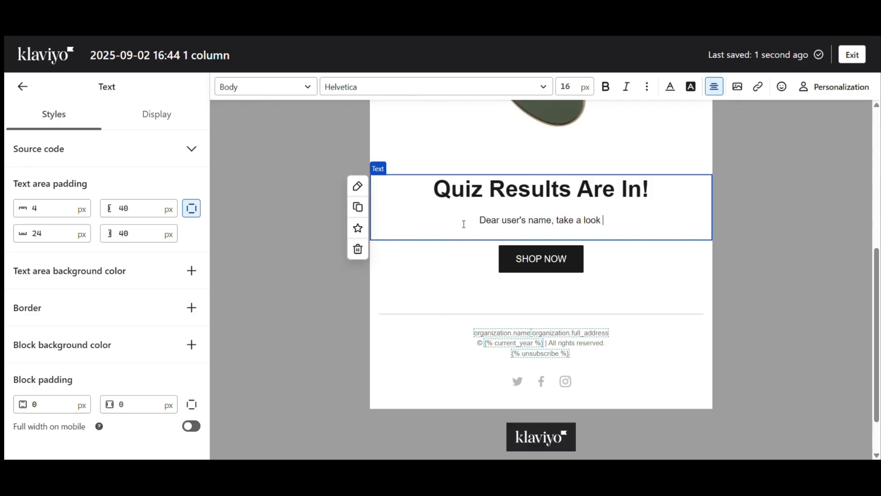
text(at your )
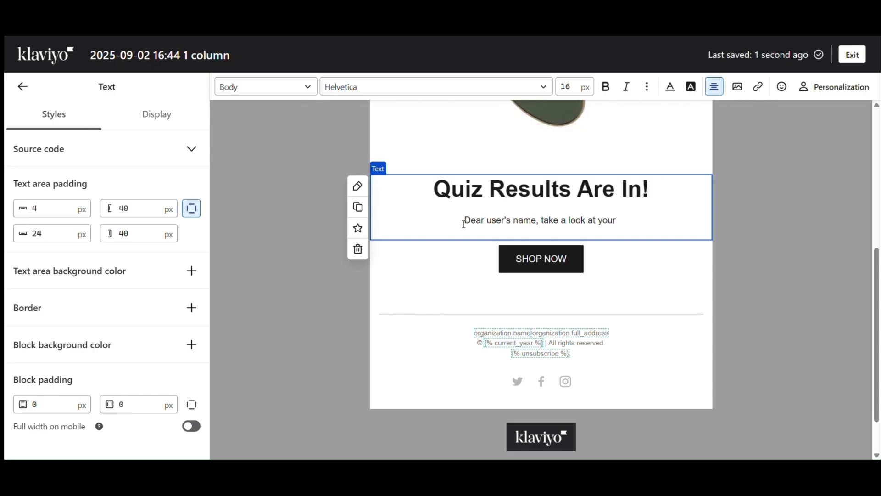
text(re)
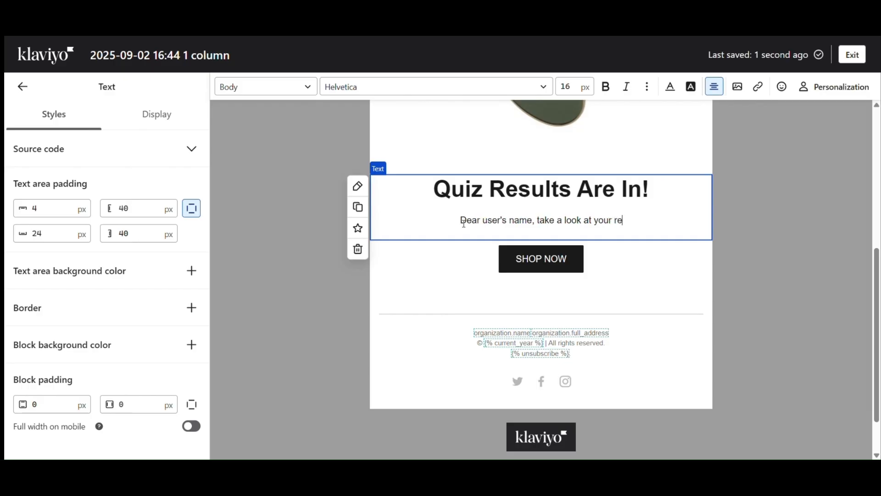
text(co)
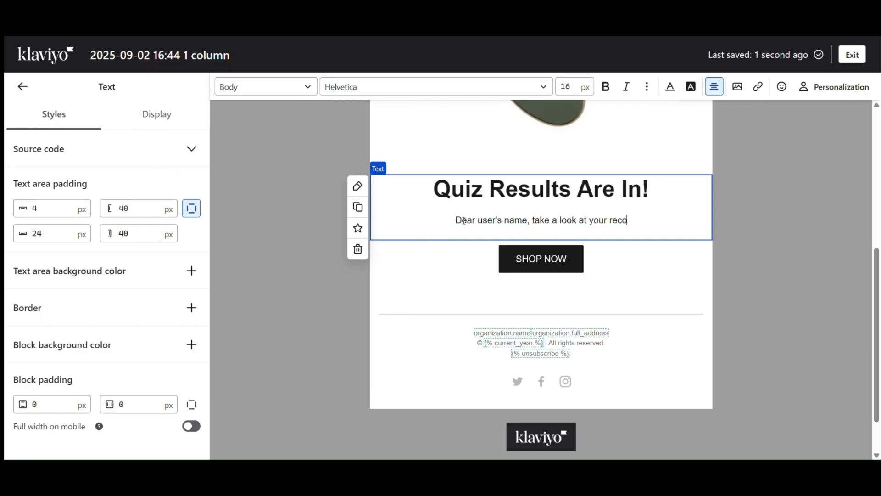
text(mended products)
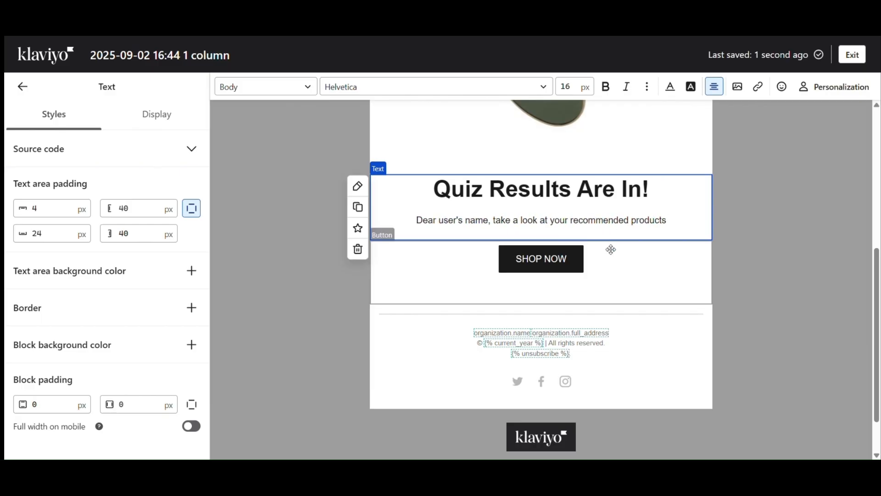
click(601, 221)
text(m)
click(744, 228)
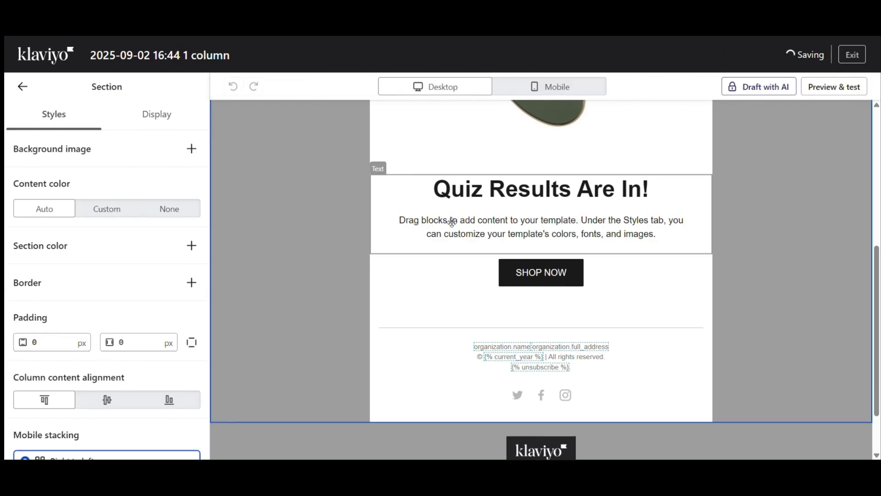
click(451, 222)
key(ctrl+a)
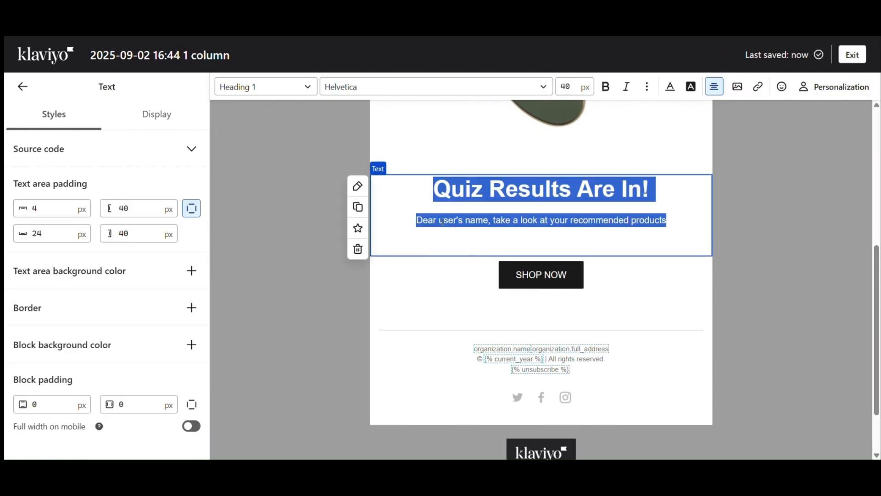
double_click(442, 222)
drag(442, 223, 466, 226)
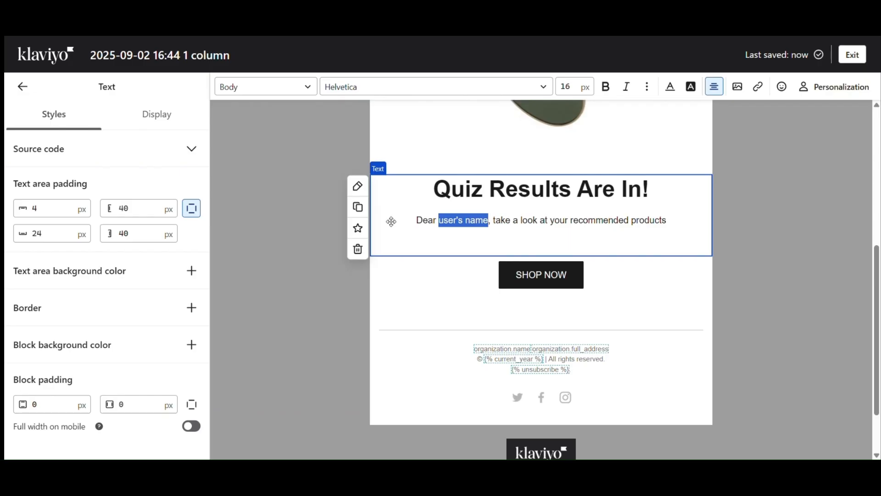
click(447, 239)
click(446, 219)
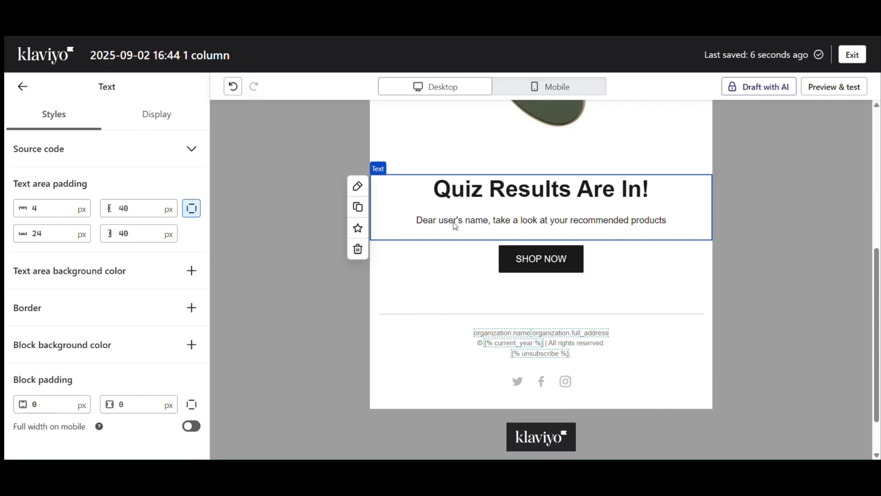
click(459, 223)
click(497, 224)
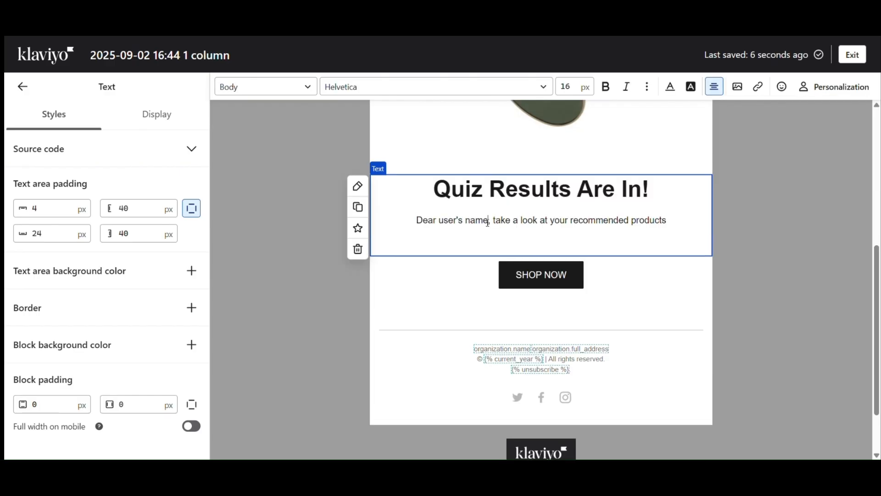
drag(487, 224, 467, 223)
click(191, 148)
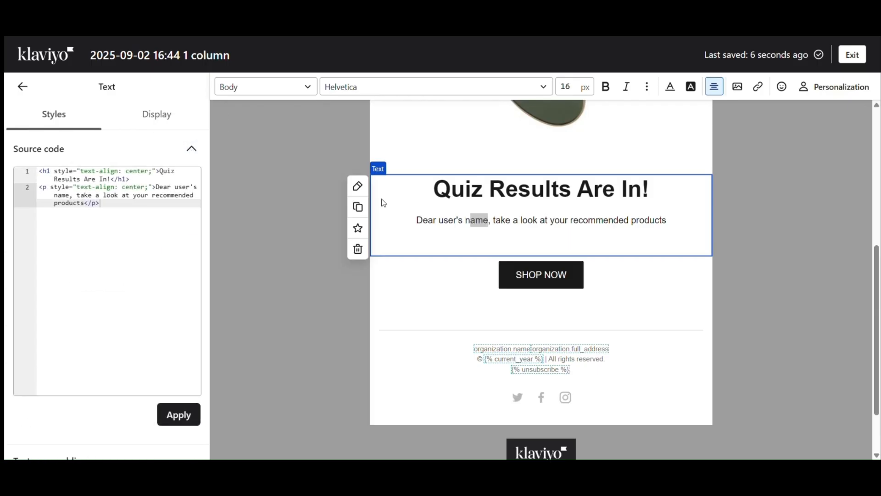
- In the greeting's source code, replace "user's name" with {{ first_name }}
click(176, 187)
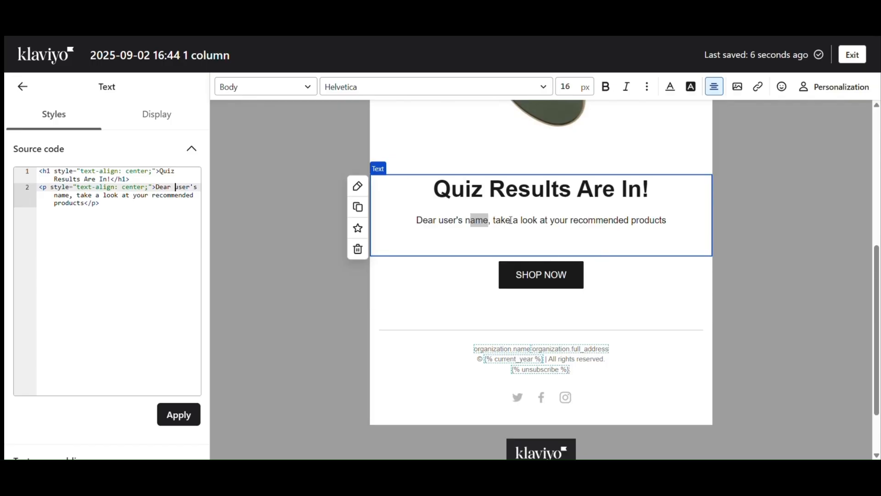
drag(176, 187, 70, 195)
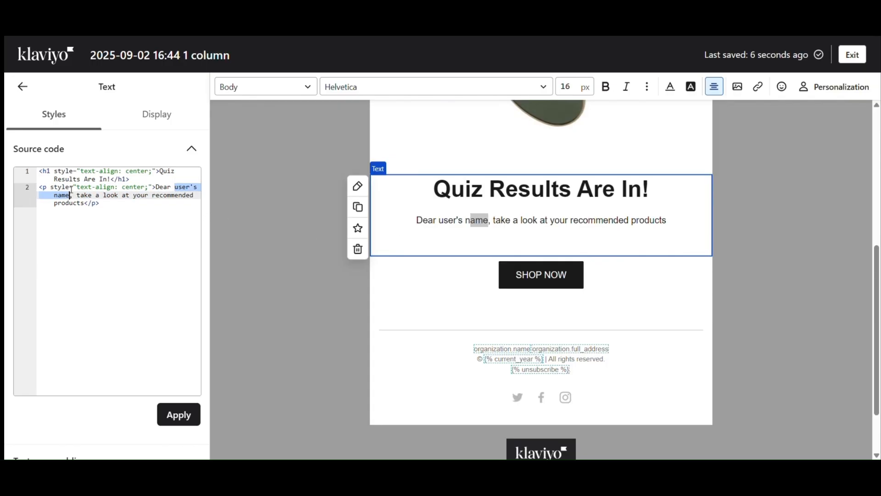
key(BackSpace)
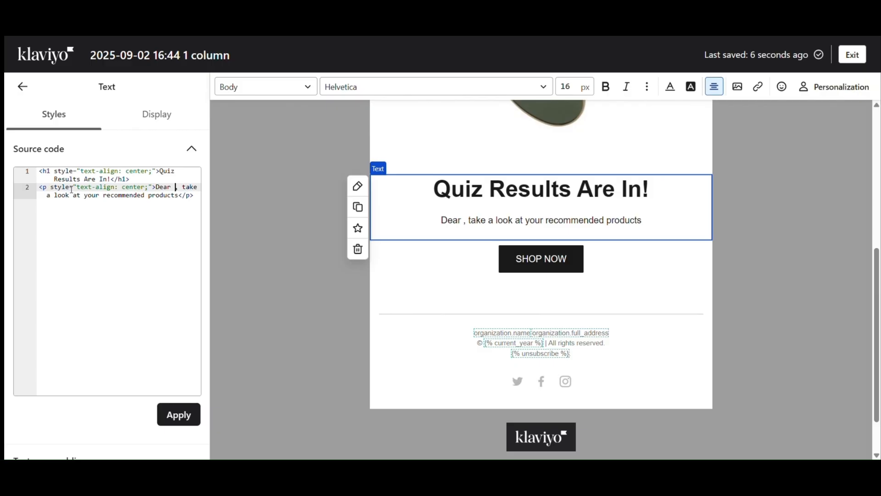
text({{)
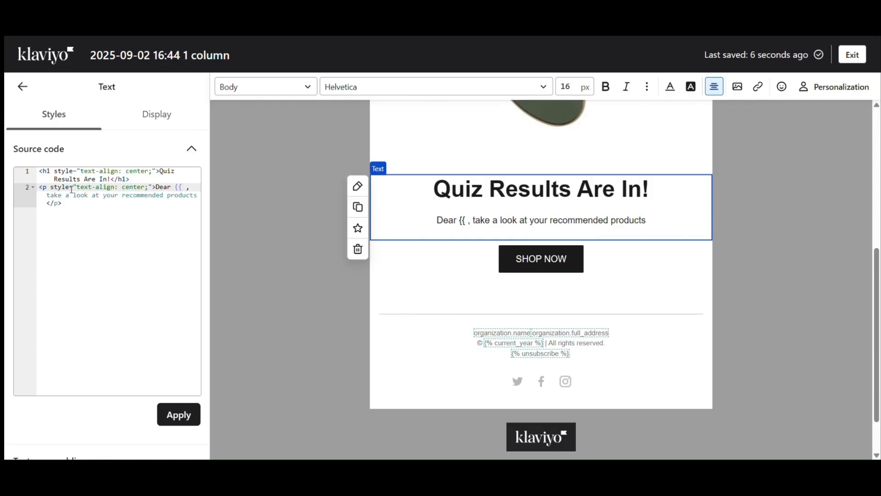
text( first)
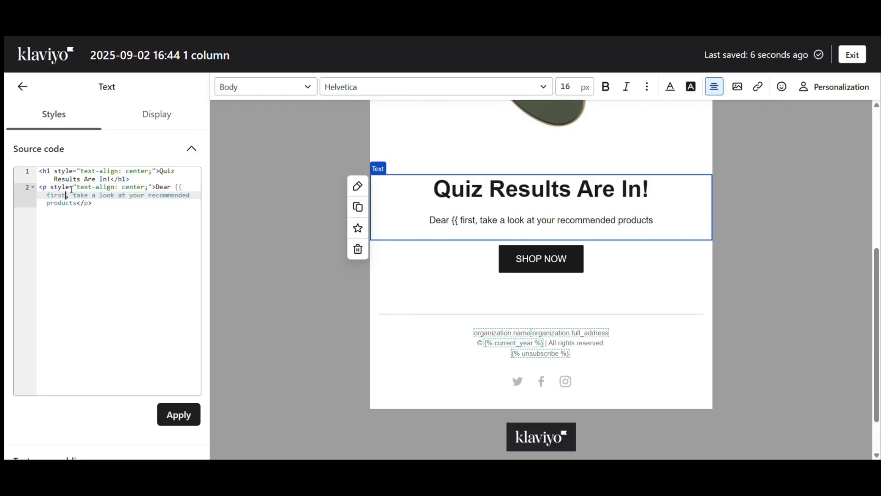
text(_)
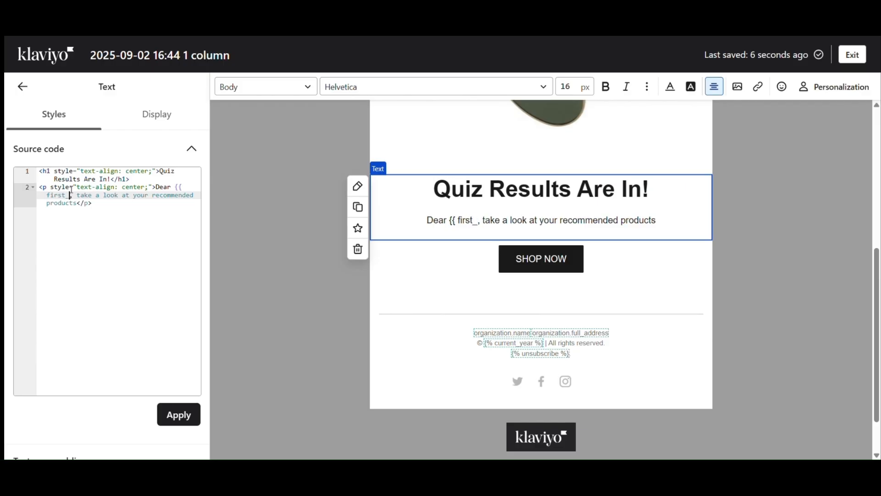
text(name)
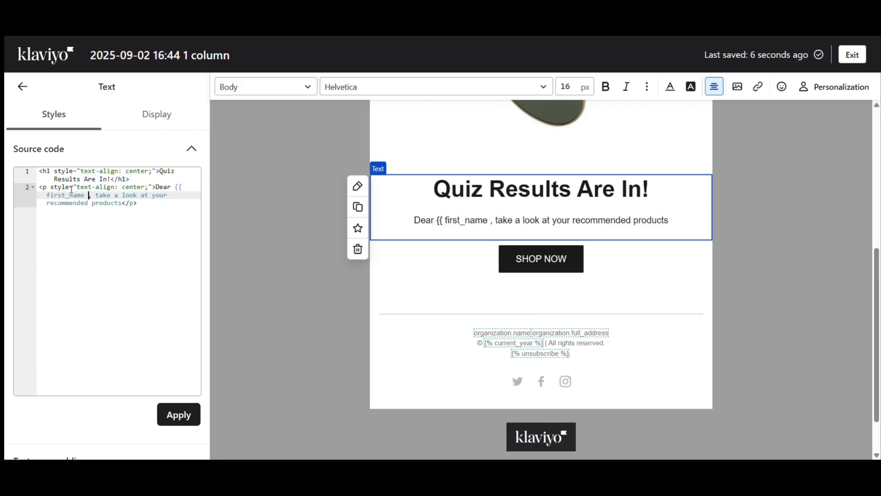
text( }})
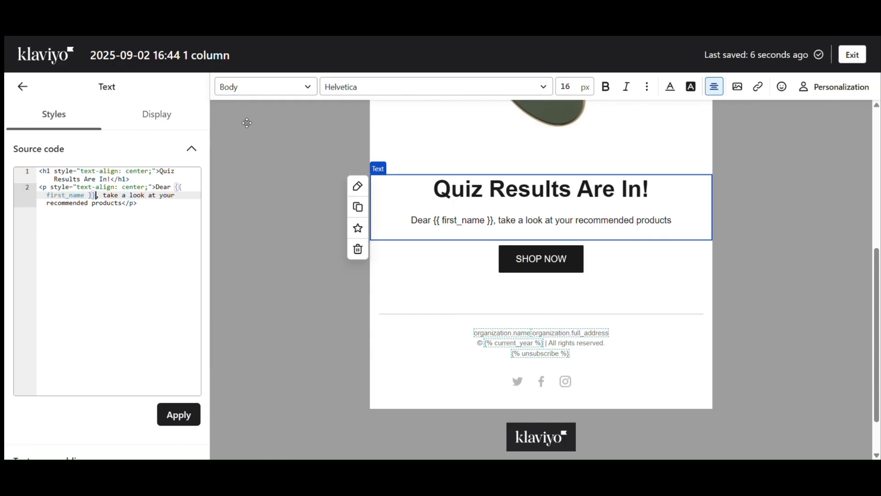
click(262, 129)
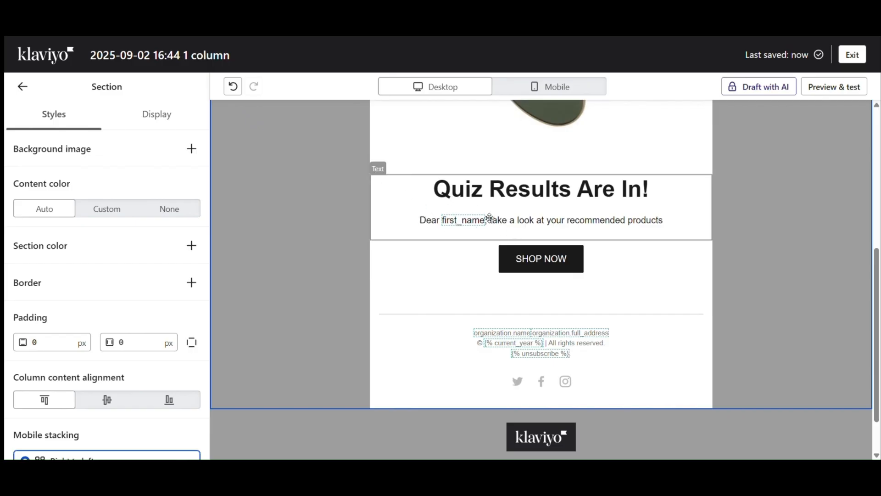
- Add an 'x y z' line below the greeting and select it
click(547, 231)
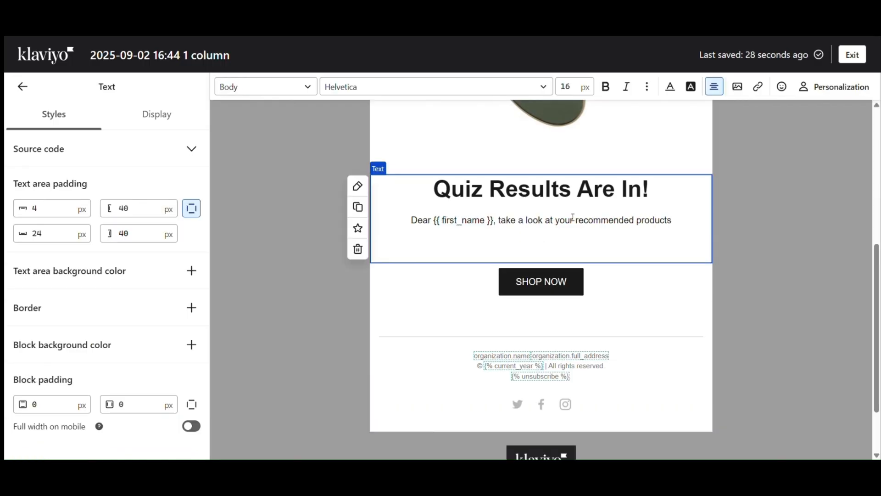
text(x x)
key(BackSpace)
key(BackSpace)
text(y z)
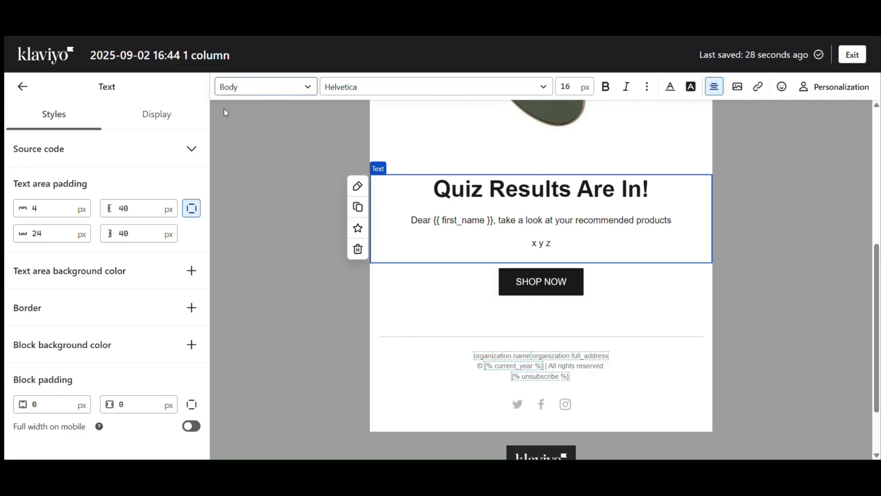
click(287, 137)
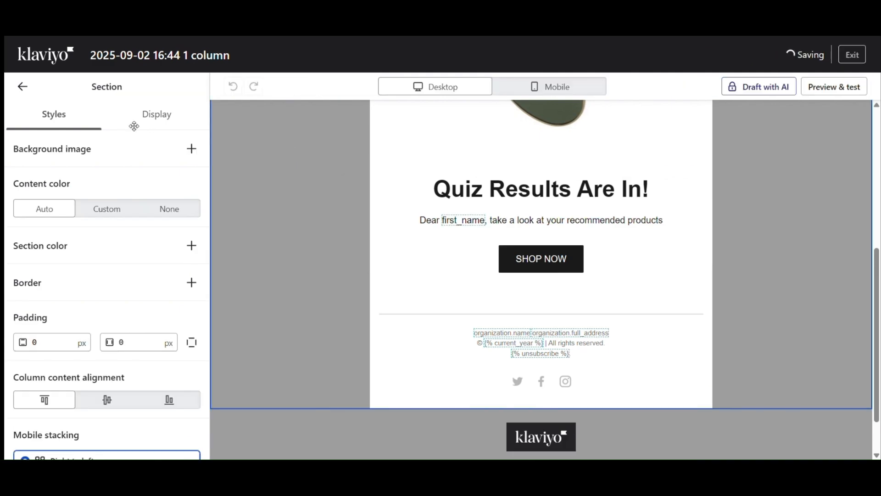
click(529, 241)
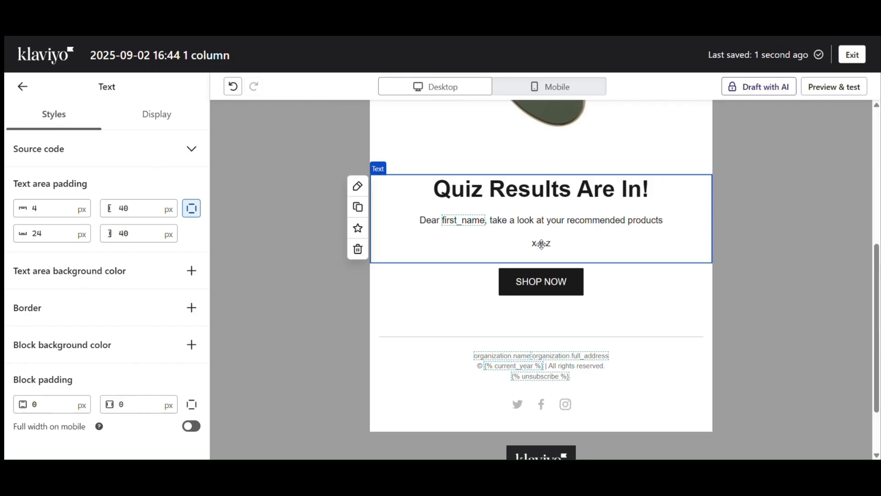
click(542, 244)
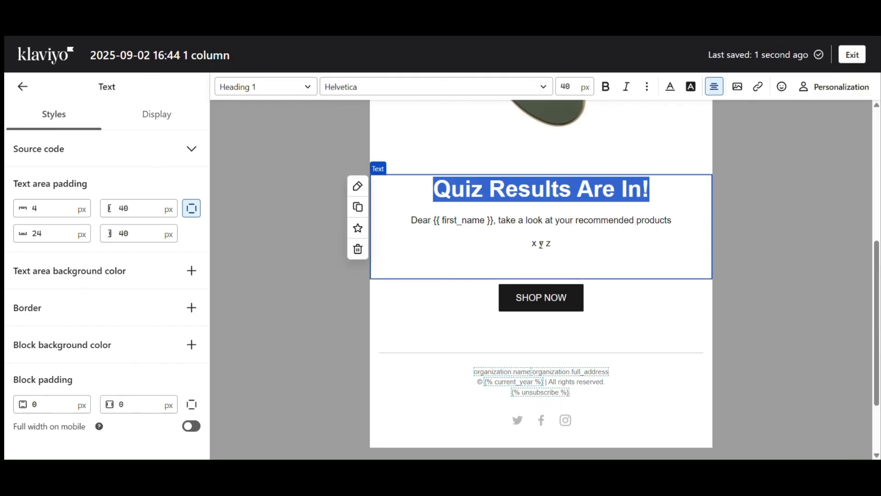
click(542, 245)
drag(530, 243, 556, 245)
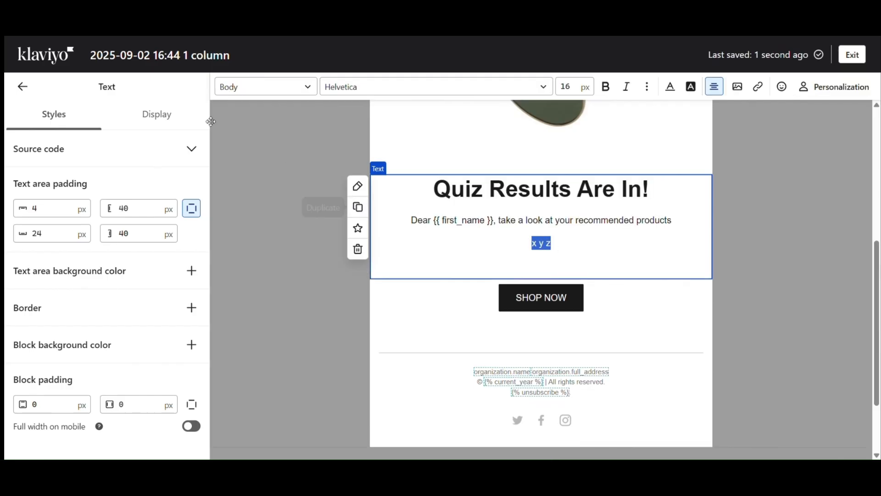
click(192, 149)
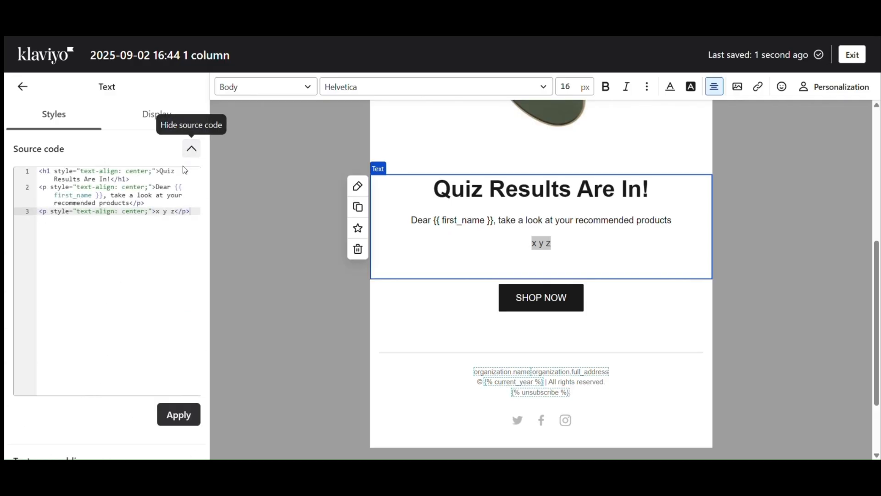
- In the source, replace 'x y z' with {{ person|lookup:"recommendedProducts" }}
click(175, 212)
mouse_move(175, 212)
mouse_down()
mouse_move(159, 212)
mouse_move(168, 219)
mouse_up()
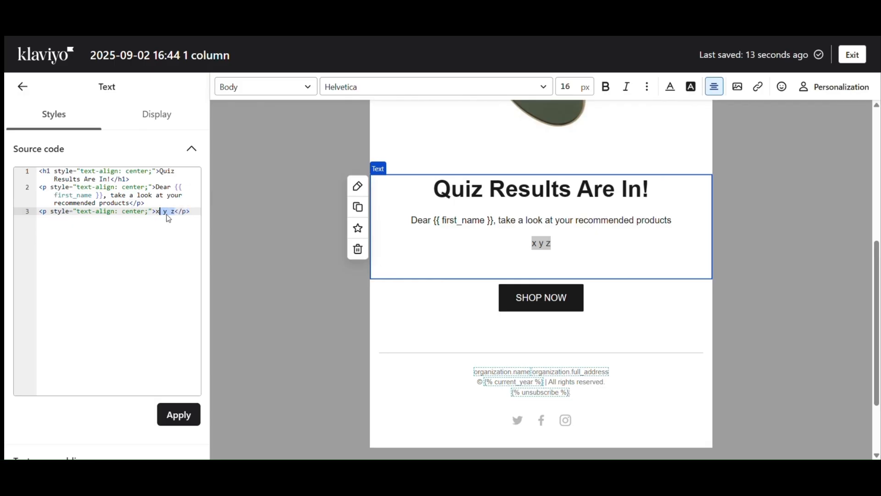
key(BackSpace)
key(BackSpace)
text({)
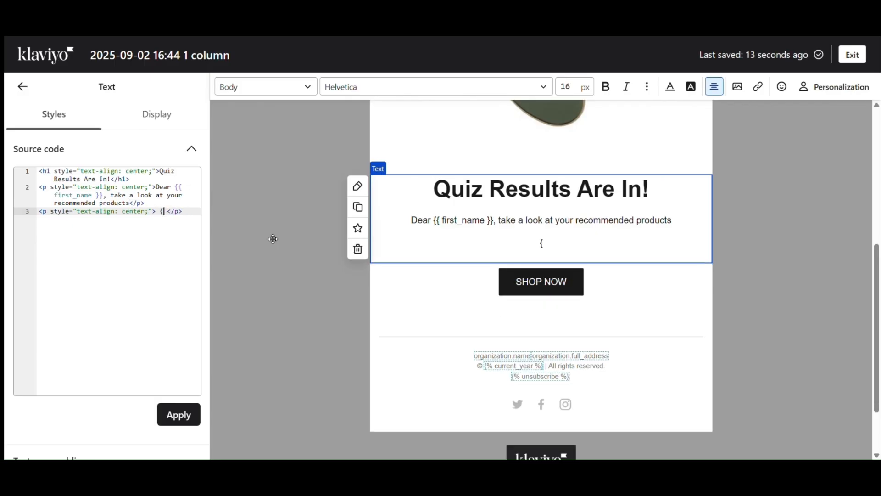
text({person)
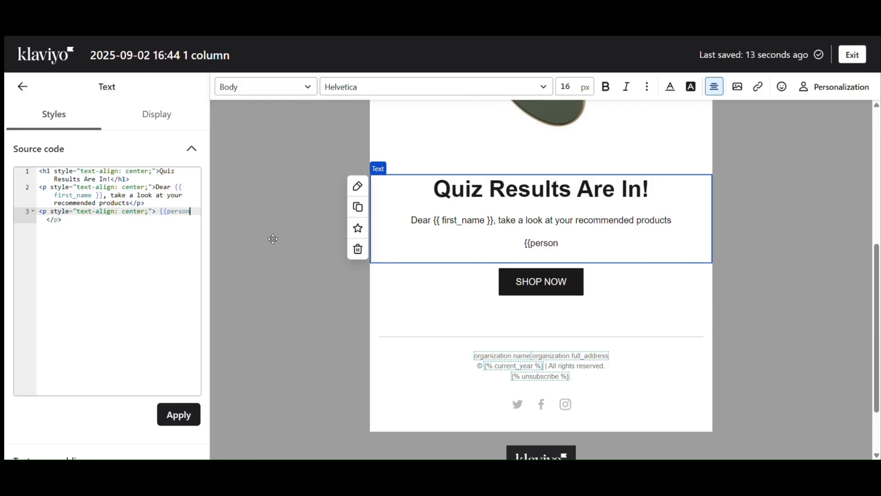
text(|loo)
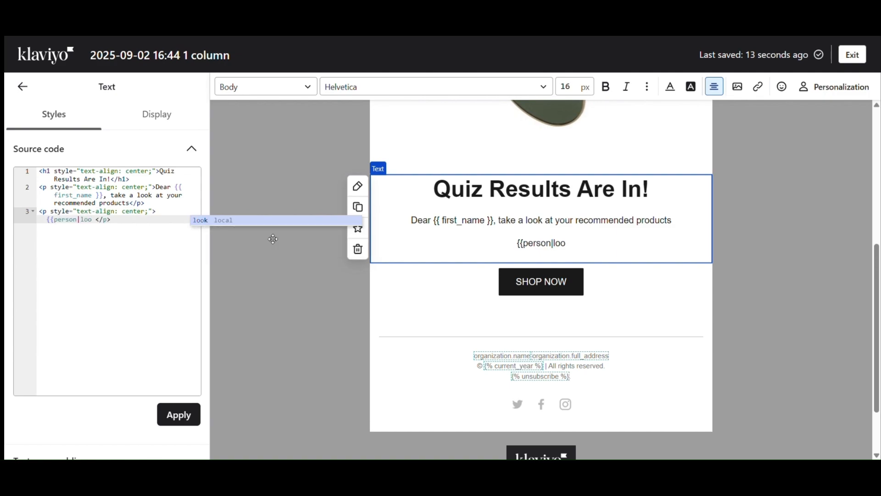
text(kup:')
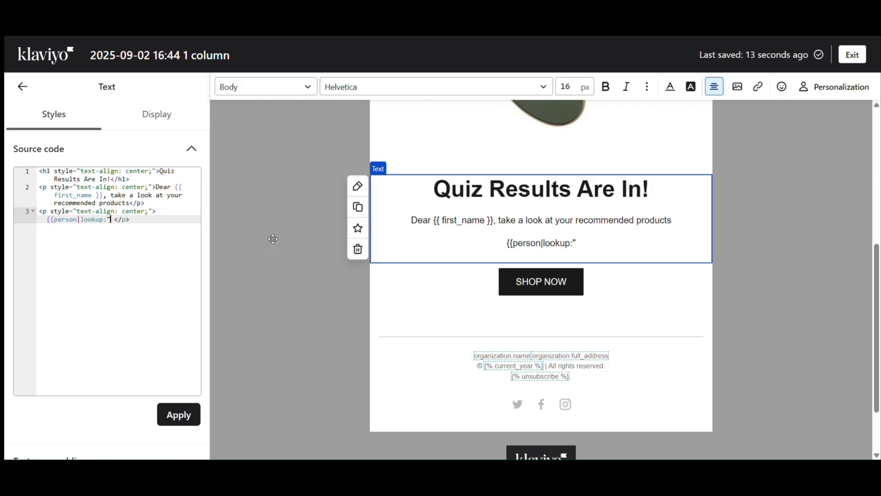
text(recommendedProducts)
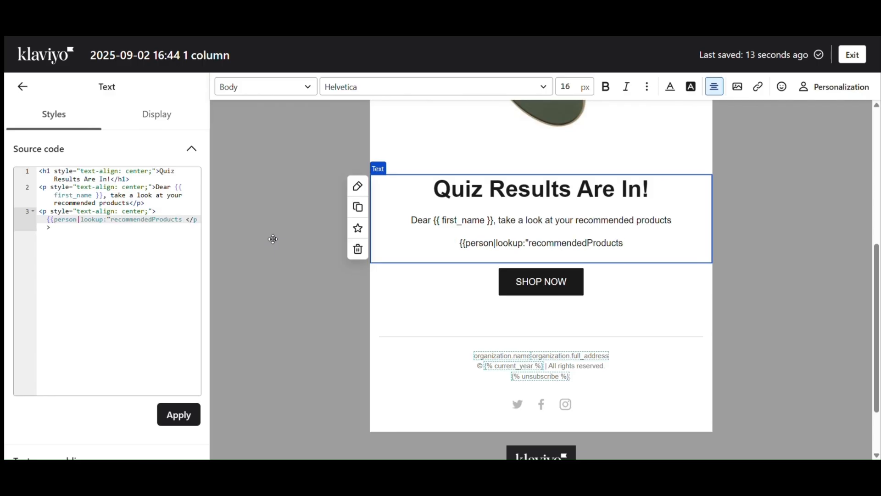
text(")
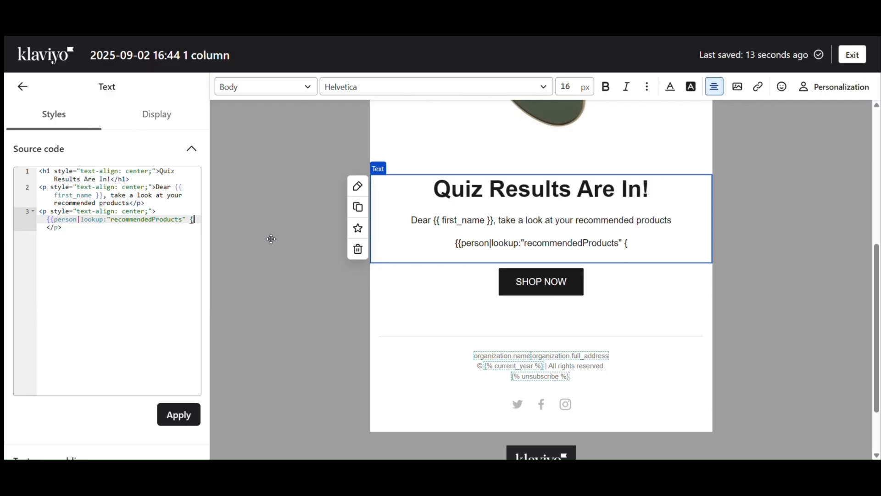
text(}})
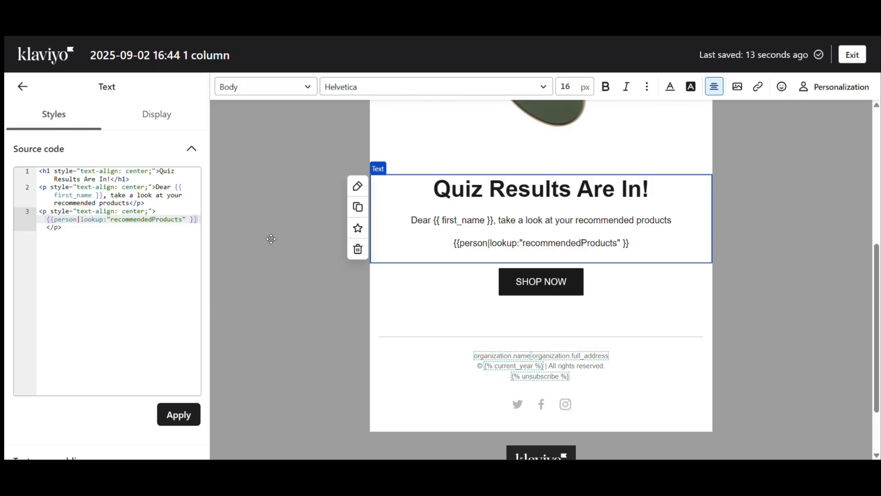
click(54, 219)
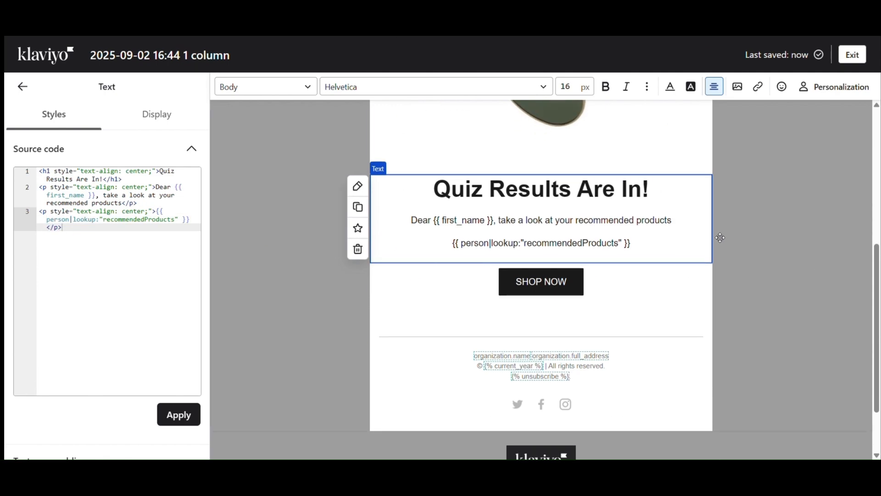
scroll(703, 252, down, 2)
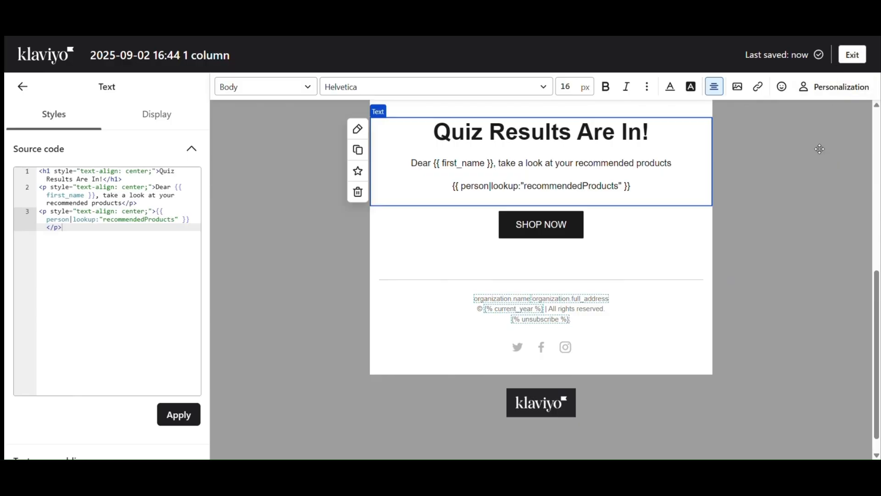
click(805, 177)
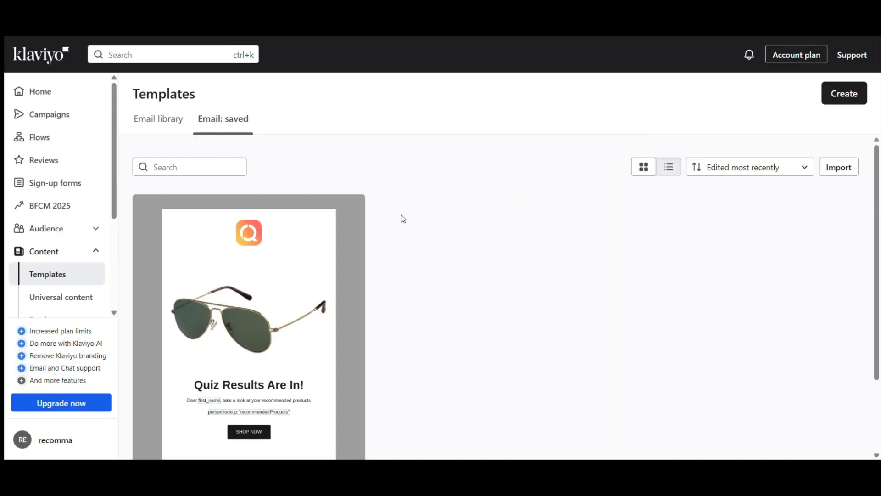
scroll(291, 284, down, 3)
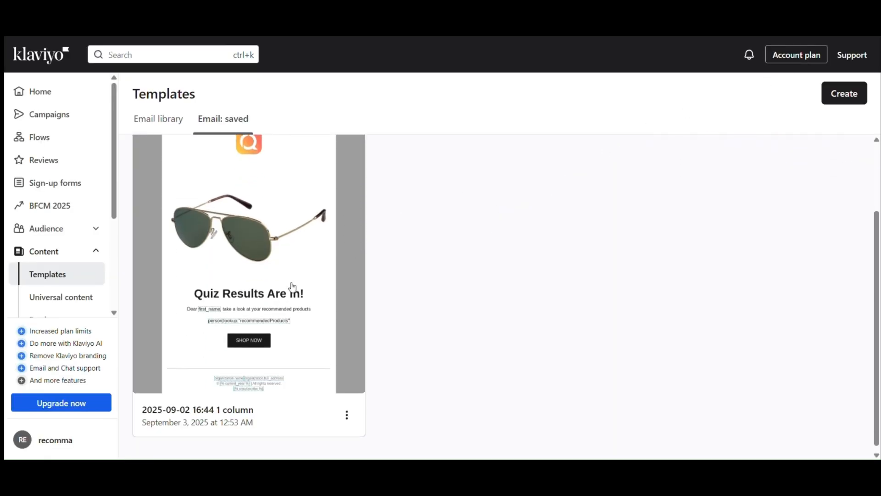
click(347, 410)
click(377, 305)
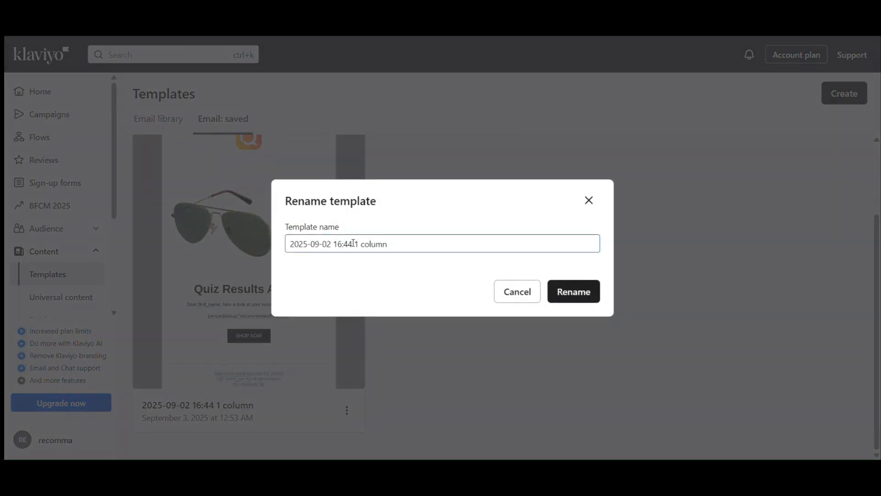
triple_click(356, 244)
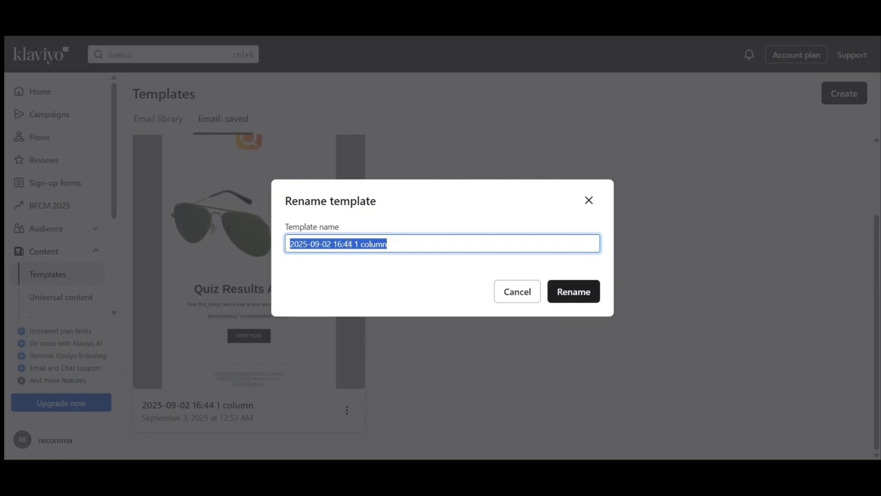
text(class)
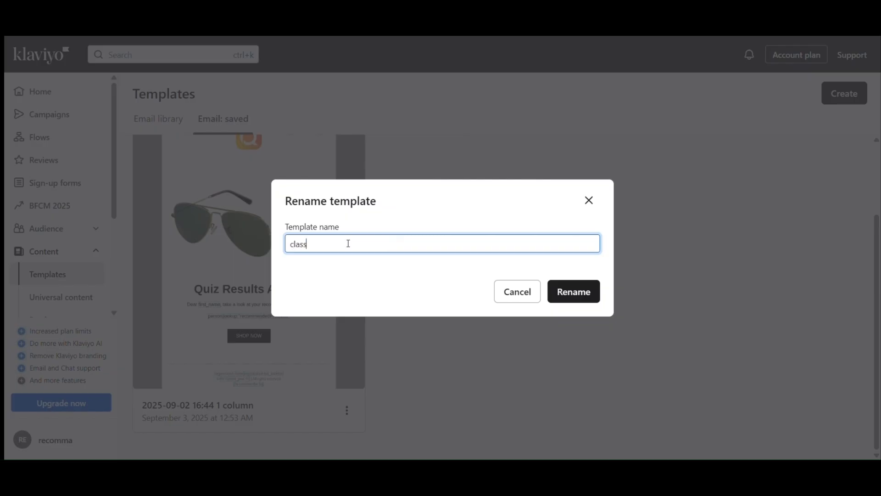
text(ic sunglasses)
click(582, 300)
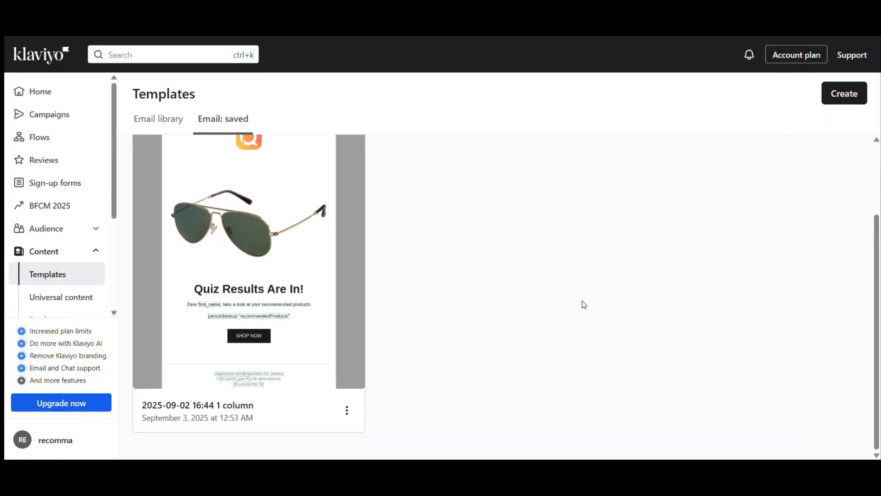
click(347, 411)
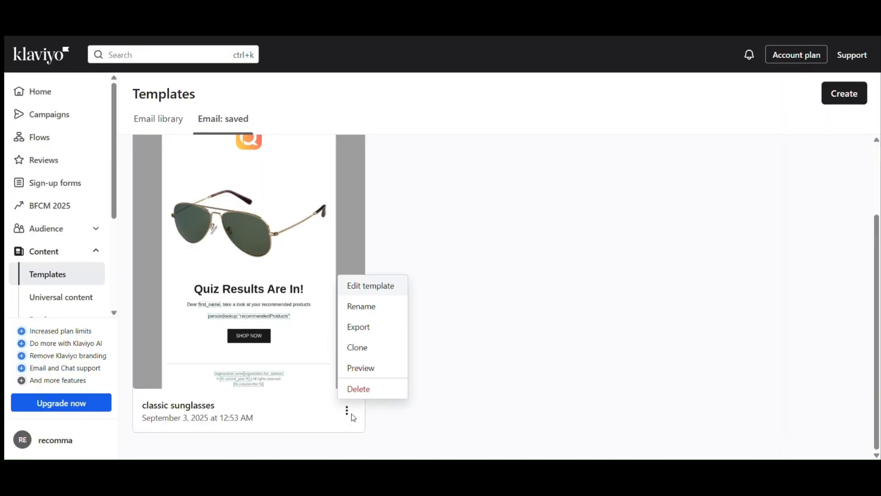
click(355, 369)
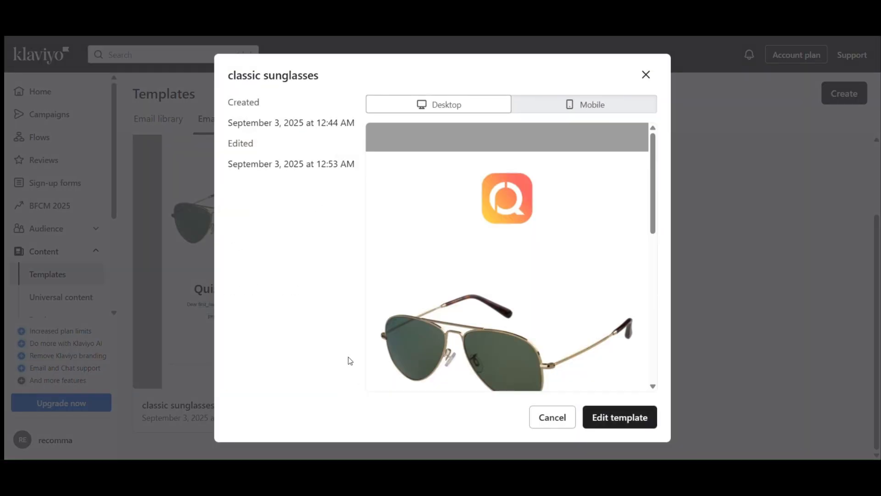
scroll(460, 175, down, 10)
scroll(481, 211, up, 3)
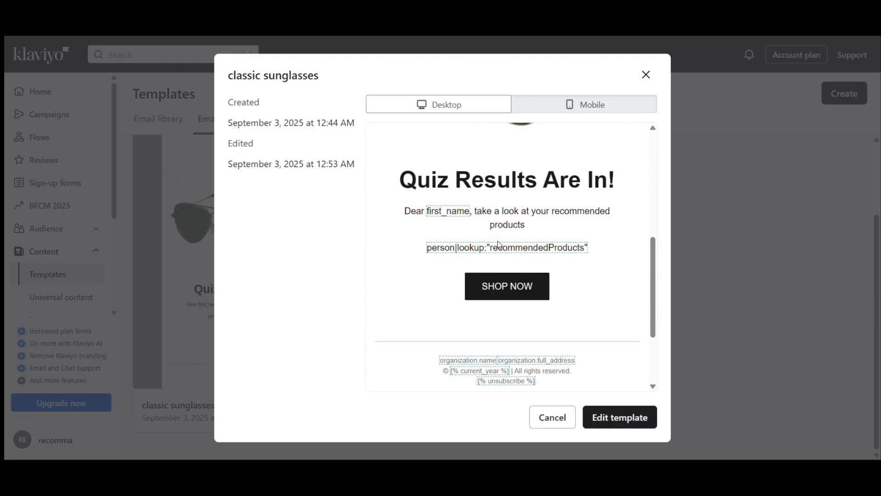
triple_click(444, 210)
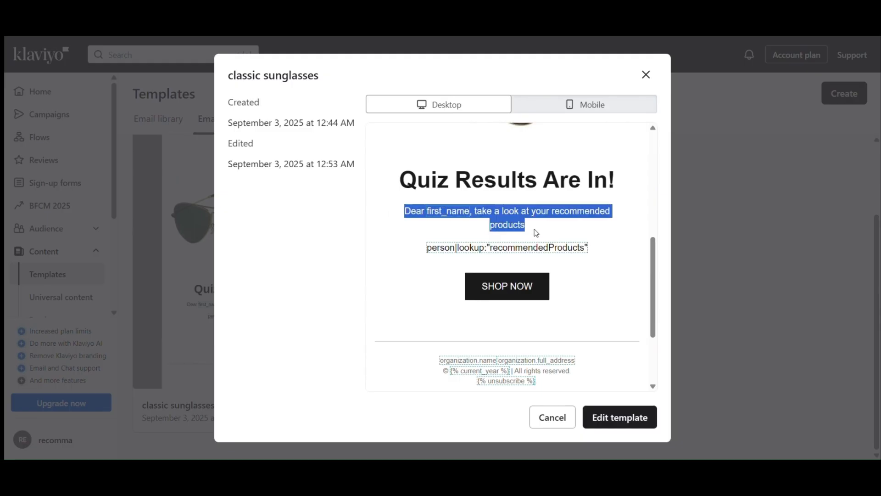
click(551, 239)
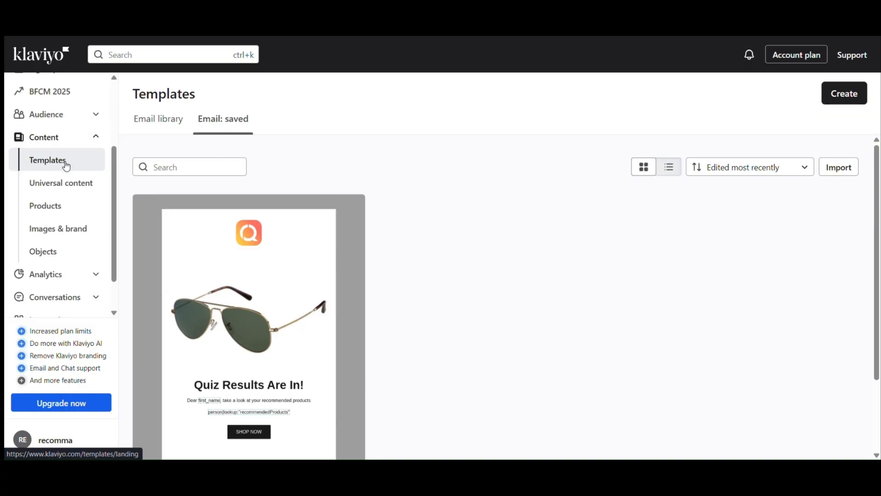
scroll(68, 165, up, 3)
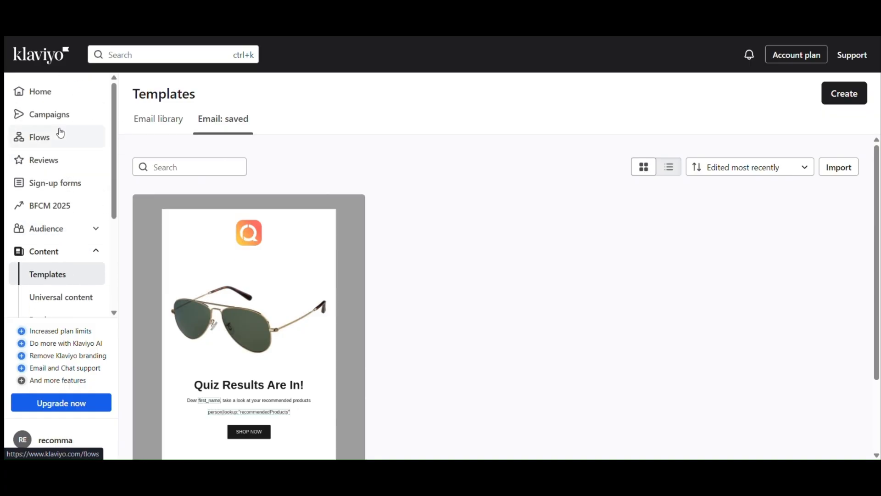
- Create a new email campaign from the Campaigns page named 'Classic Sunglasses'
click(56, 115)
click(802, 92)
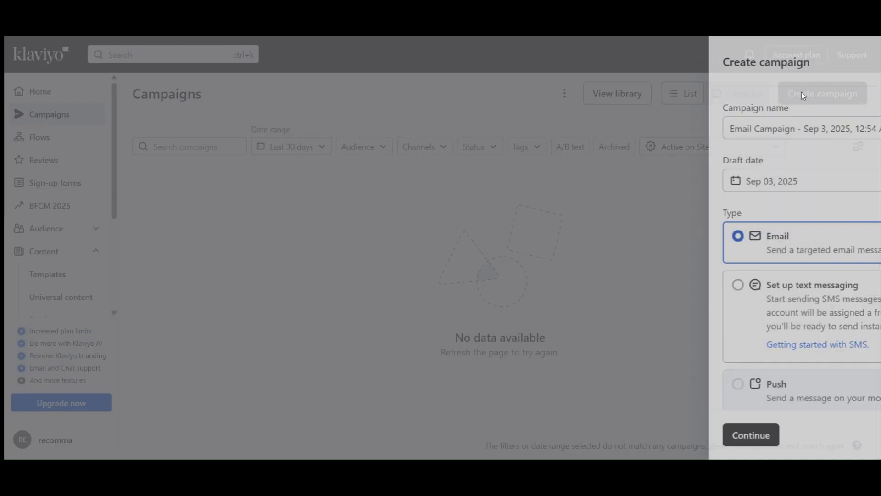
double_click(710, 130)
key(ctrl+a)
key(BackSpace)
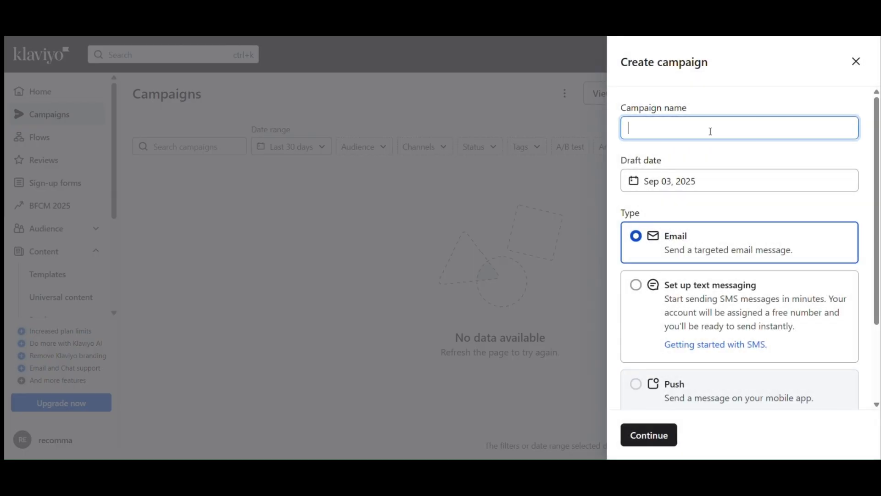
key(Caps_Lock)
text(S)
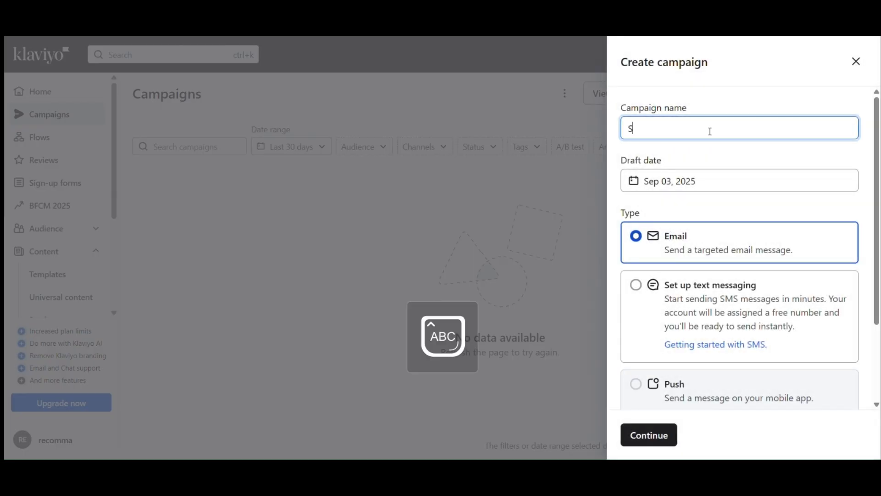
key(Caps_Lock)
text(u)
text(nglasses)
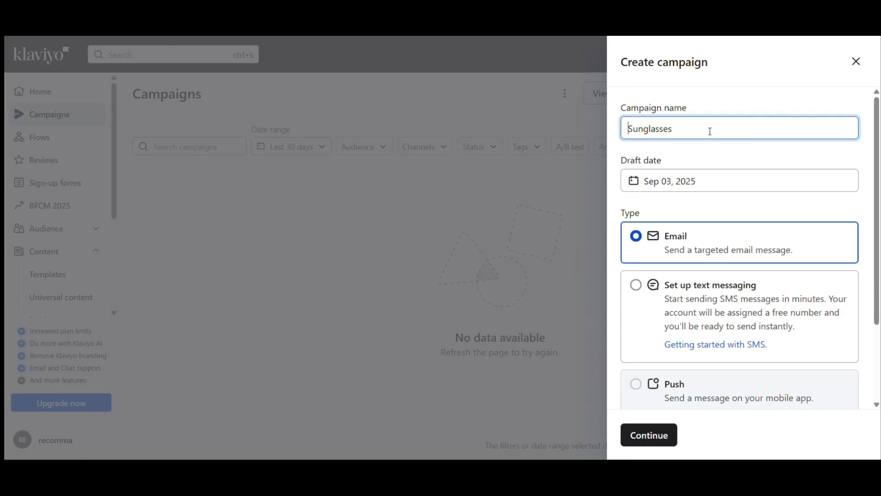
text(Classic)
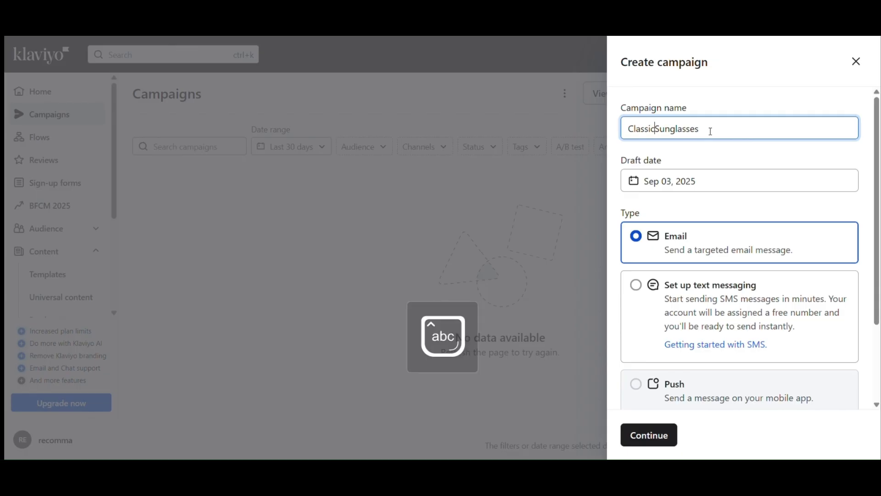
scroll(685, 203, down, 2)
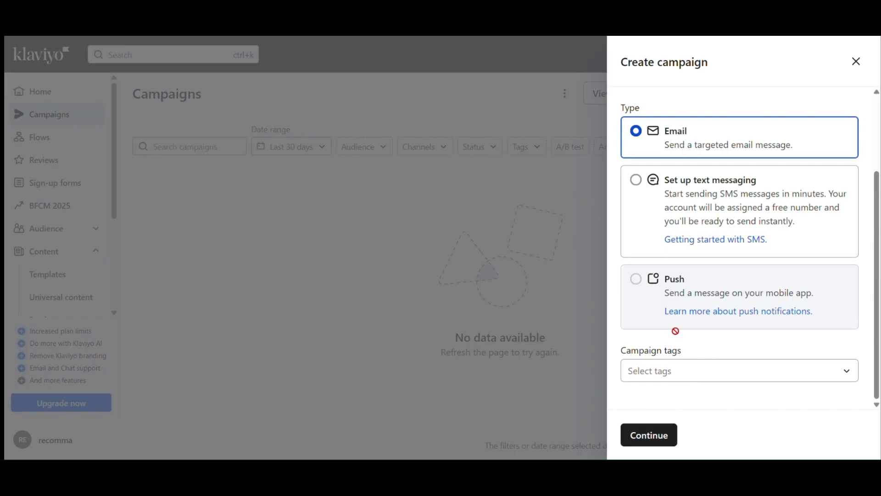
click(651, 434)
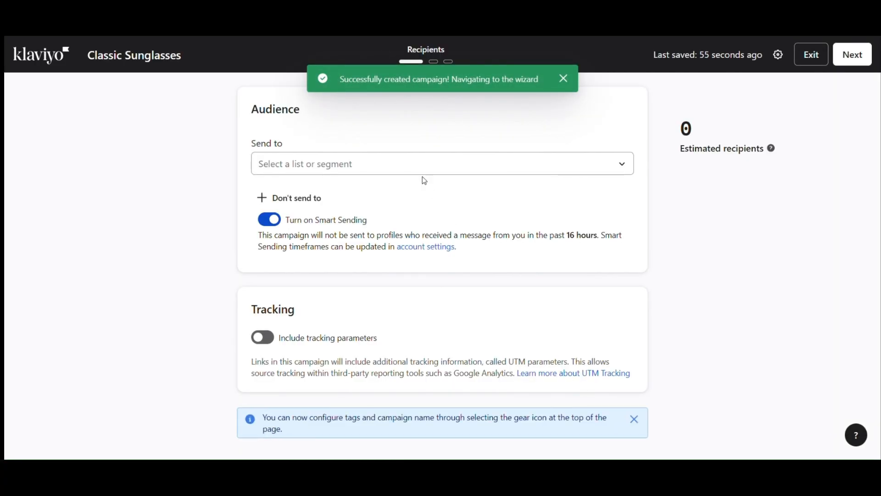
- Send the campaign to Email List with Smart Sending turned off
click(395, 163)
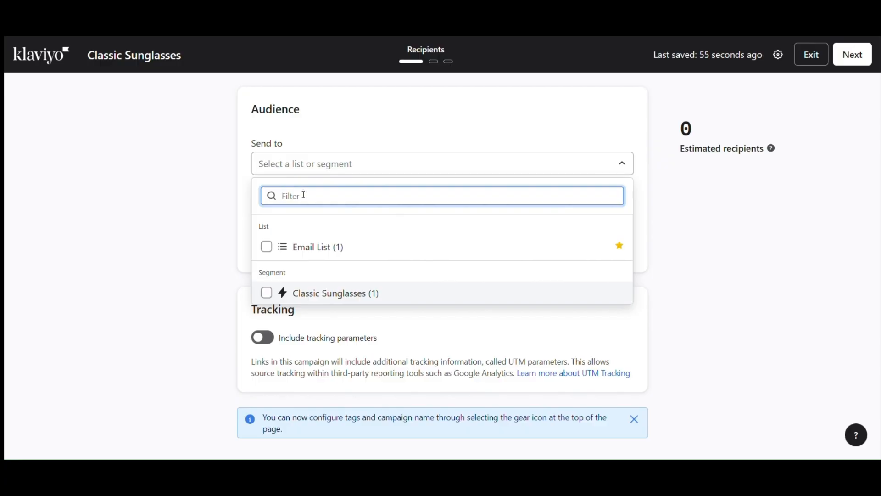
click(309, 248)
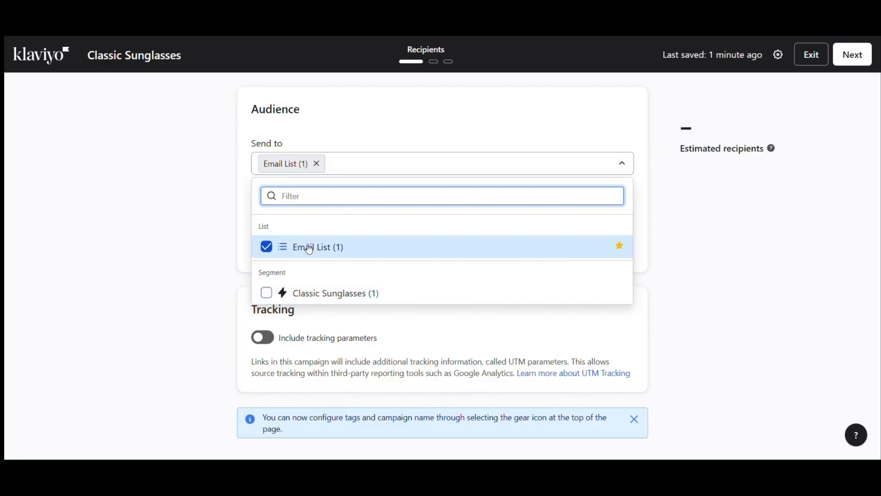
click(347, 125)
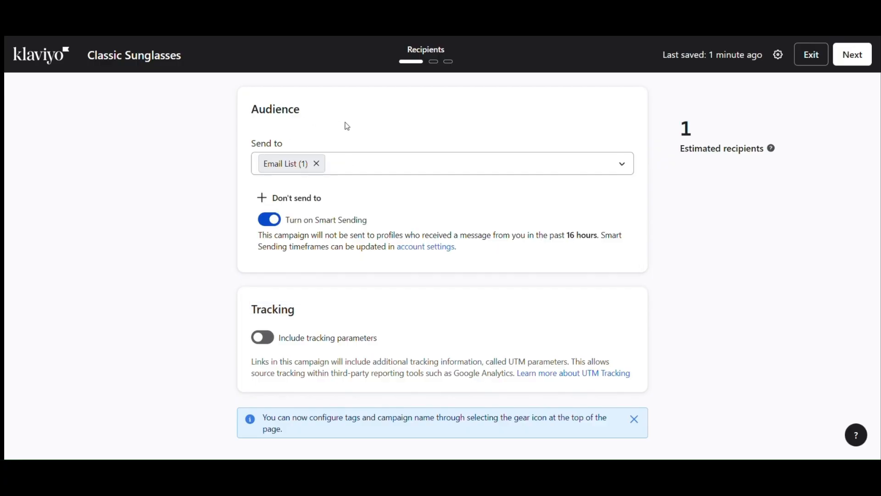
click(272, 223)
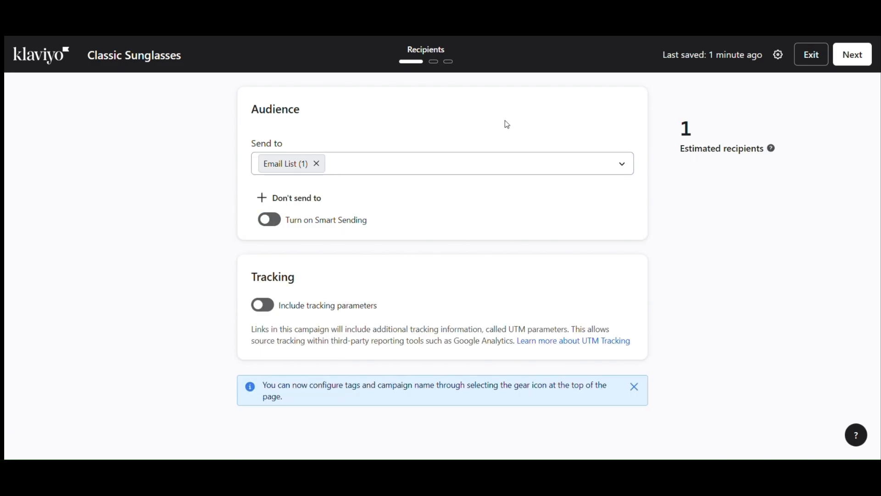
click(852, 65)
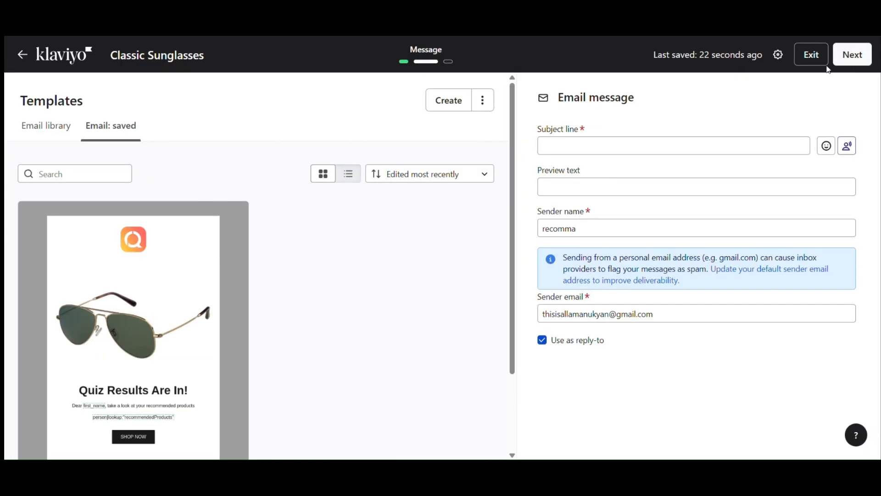
- Apply the saved 'classic sunglasses' template to the Classic Sunglasses campaign email
scroll(379, 255, down, 3)
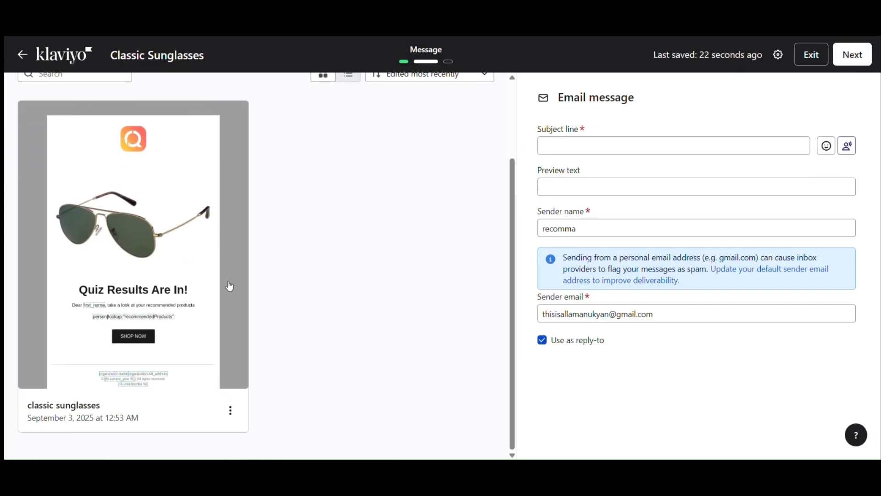
click(202, 288)
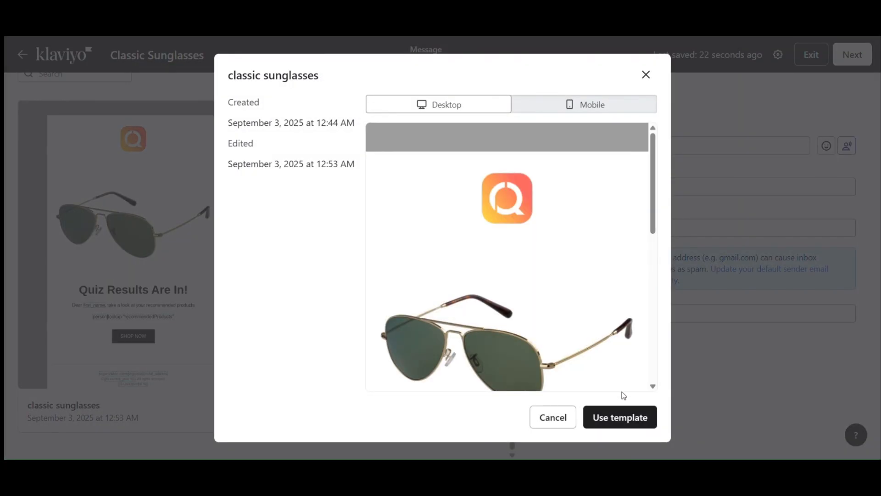
click(622, 418)
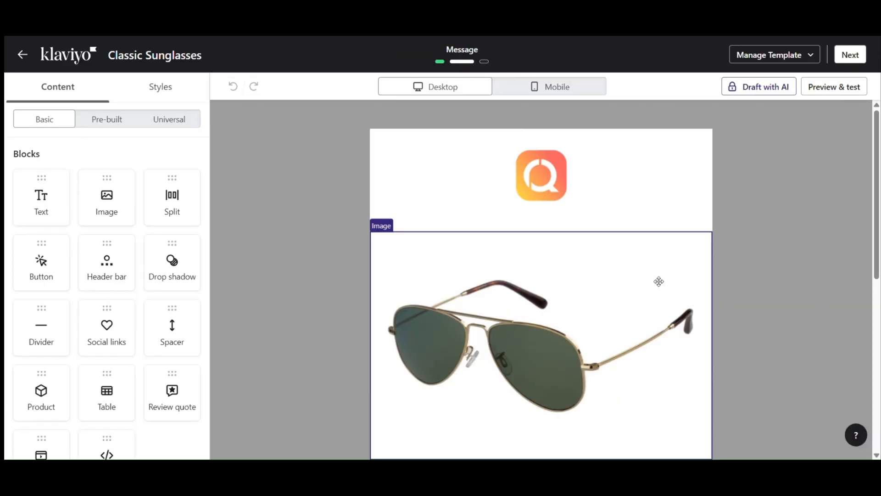
- Inspect the {{ first_name }} tag in the Quiz Results greeting, then leave the email editor
scroll(652, 278, down, 5)
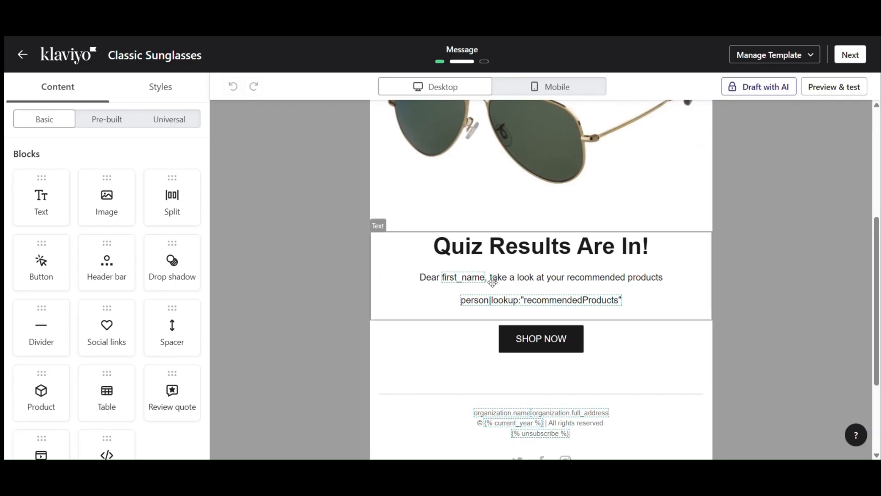
click(477, 278)
click(473, 278)
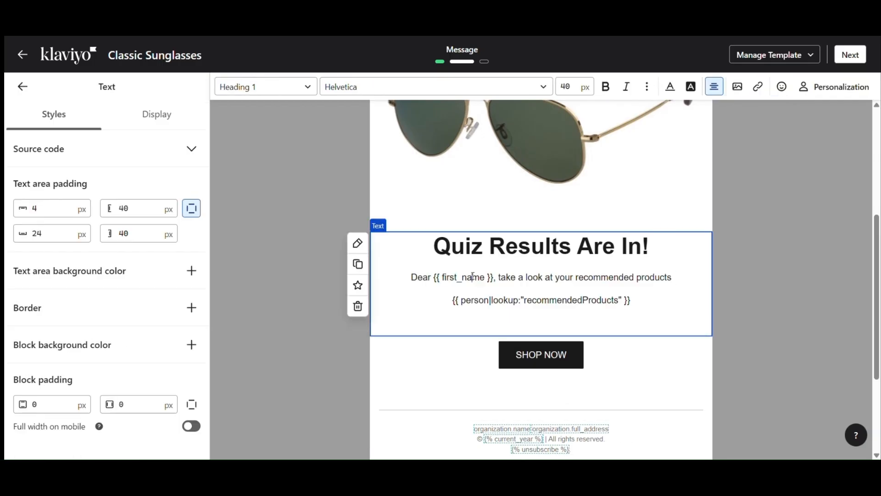
drag(436, 278, 494, 288)
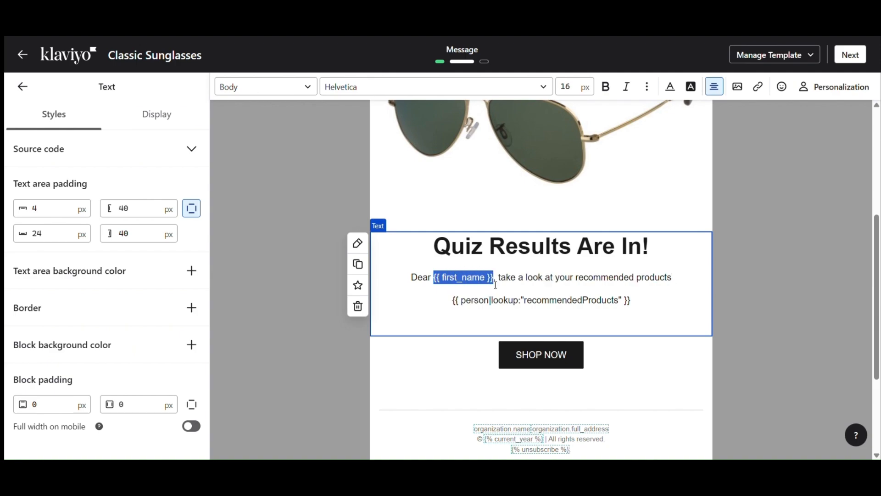
click(533, 278)
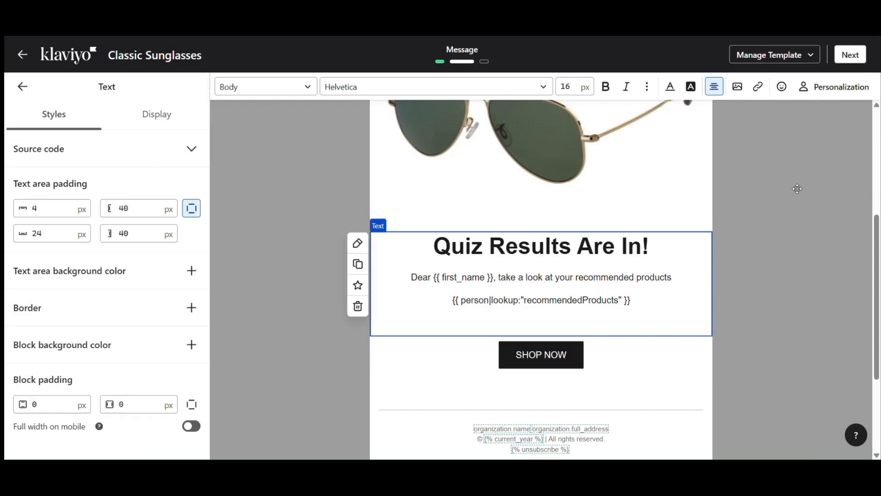
click(857, 60)
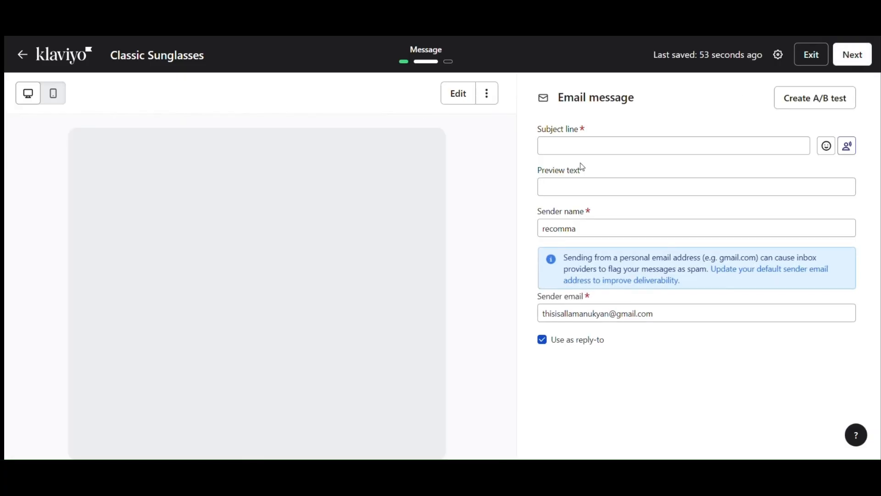
- Enter the subject '{{ first_name }} here are the results of the quiz' without a trailing period
click(581, 151)
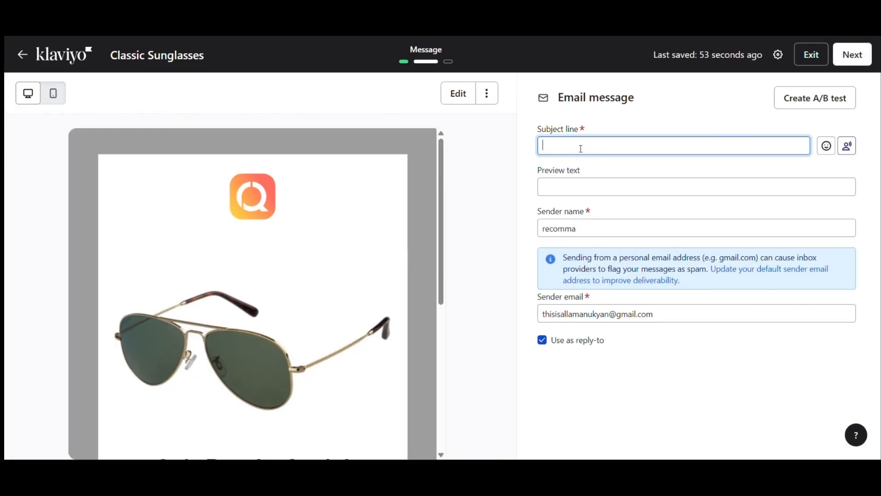
text({{ first_name }})
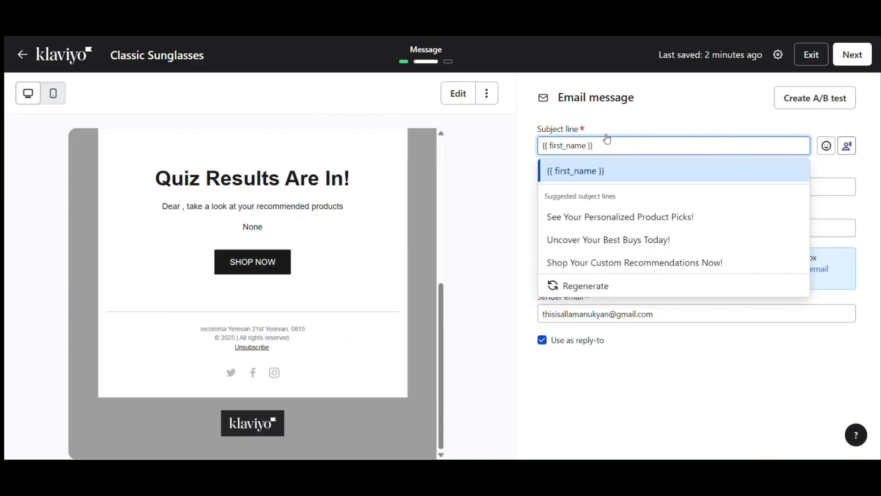
text(hele are r)
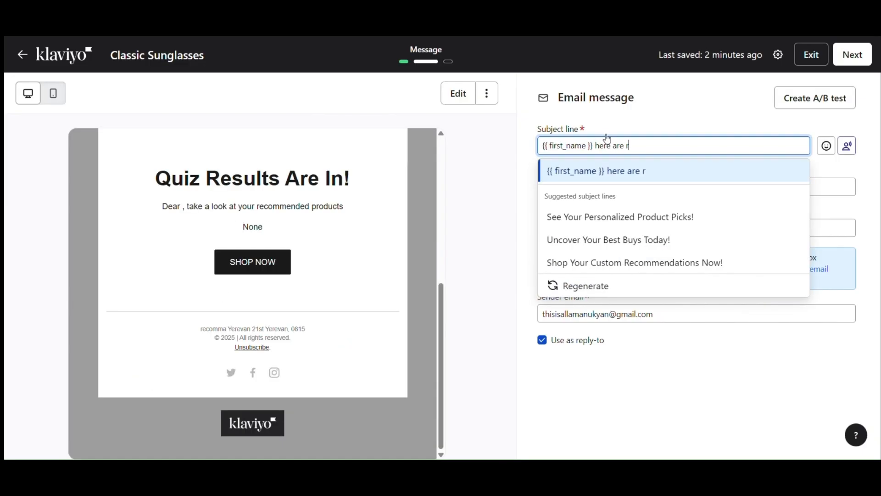
text( the res)
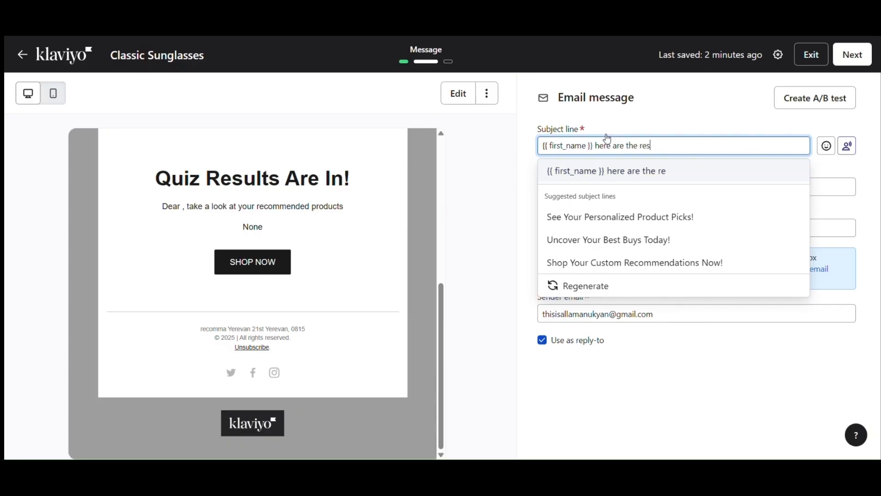
text(ults of the quiz)
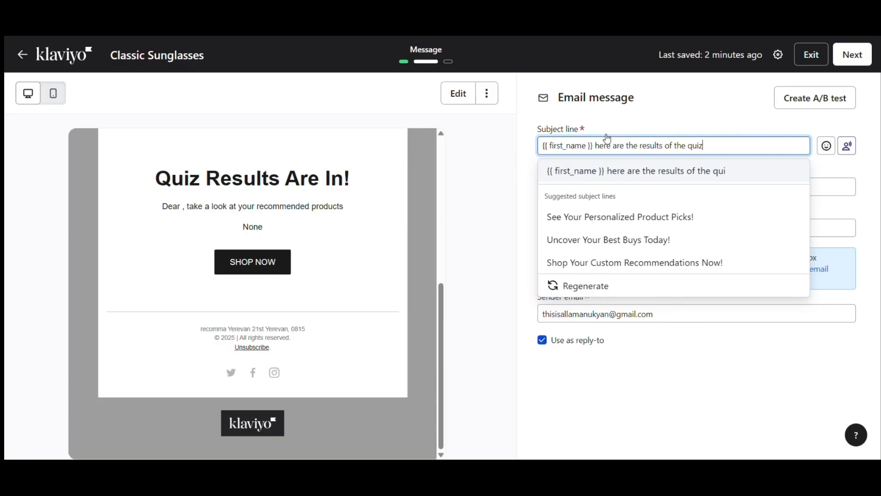
text(.)
key(BackSpace)
click(649, 121)
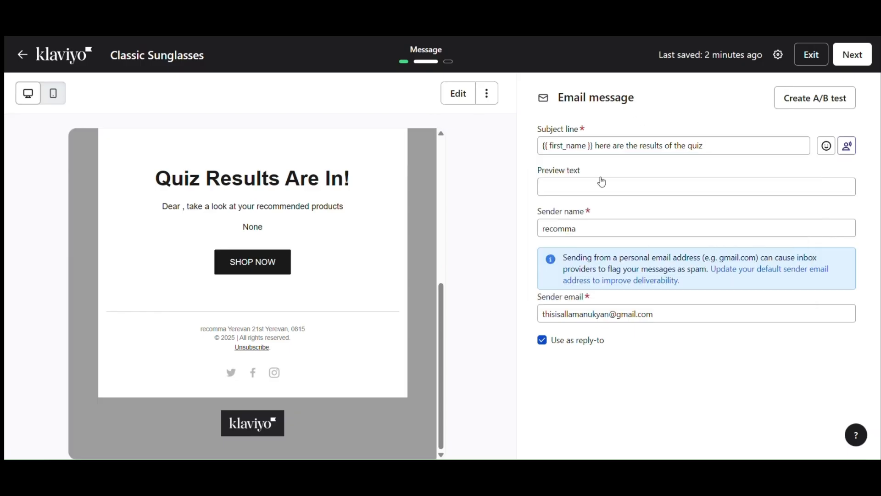
- Leave the preview text empty and advance to the campaign's Review step
click(649, 180)
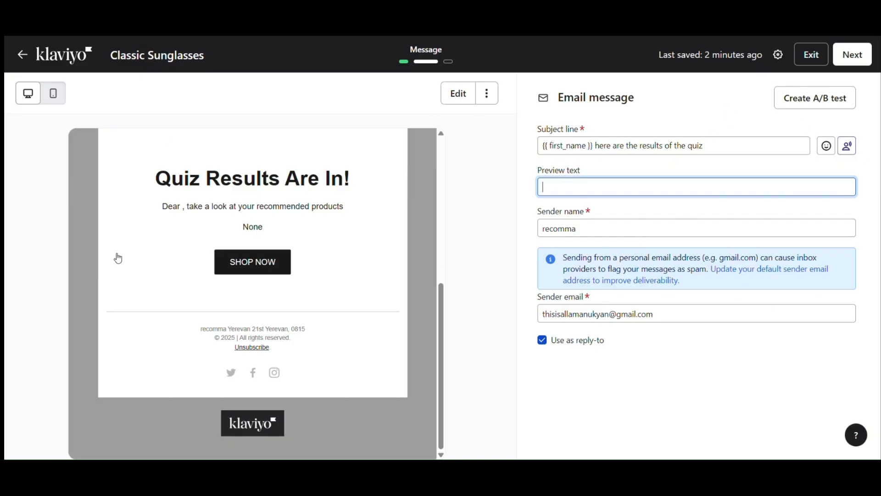
scroll(310, 206, up, 5)
scroll(327, 230, down, 5)
scroll(324, 224, up, 2)
scroll(331, 230, down, 2)
click(850, 55)
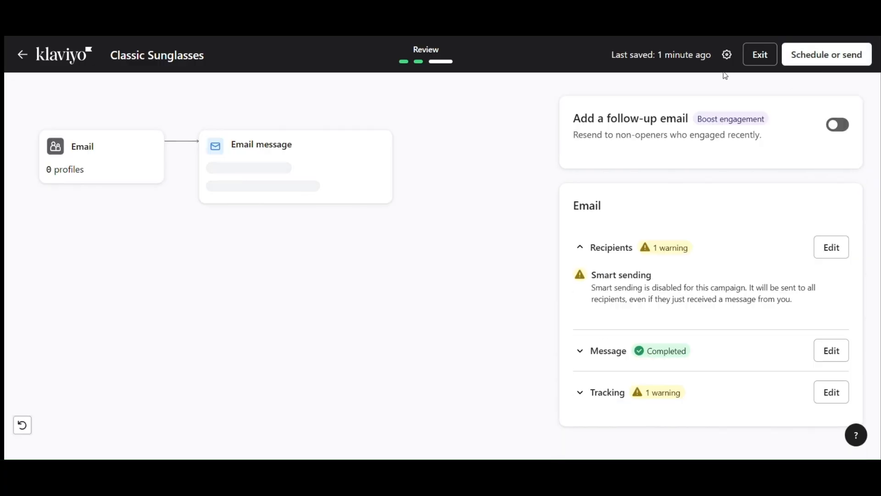
- Send the Classic Sunglasses campaign with Send now, then return to the campaigns list
scroll(836, 271, down, 4)
scroll(781, 277, up, 4)
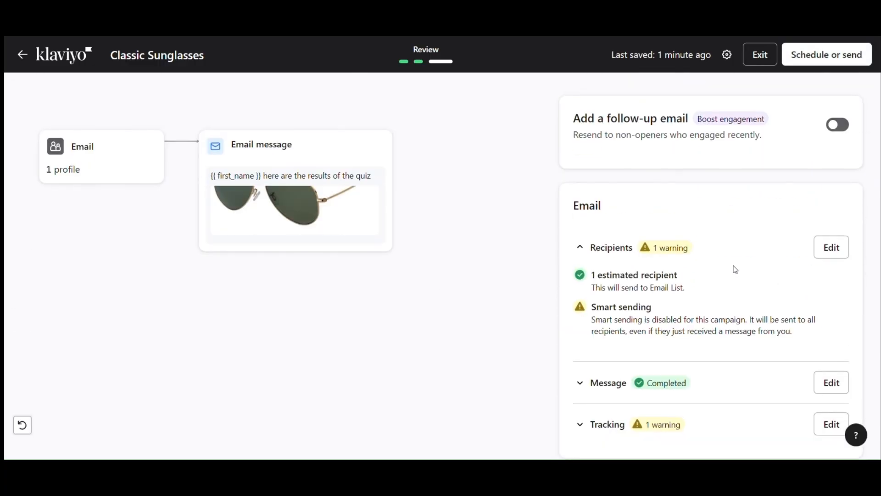
mouse_move(656, 255)
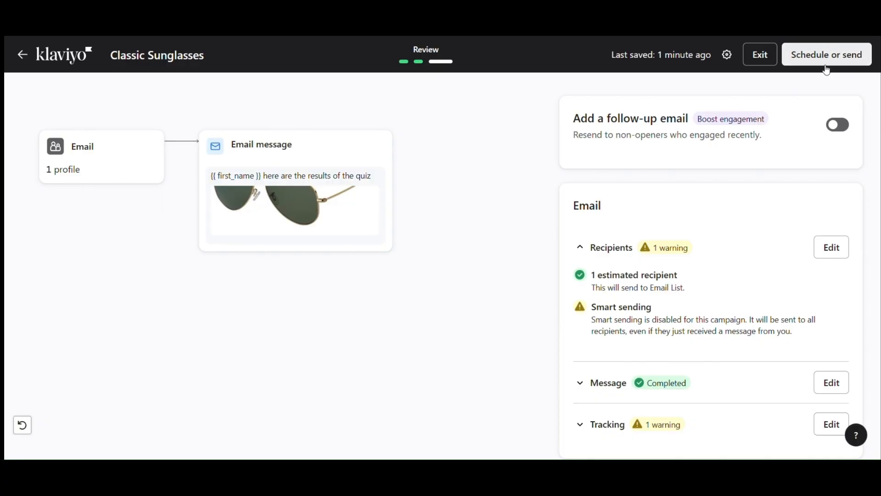
click(801, 59)
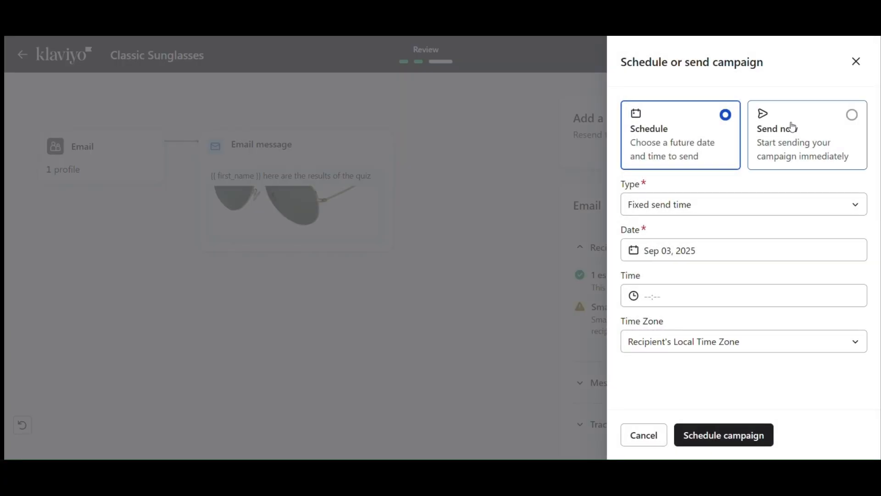
click(789, 129)
click(711, 431)
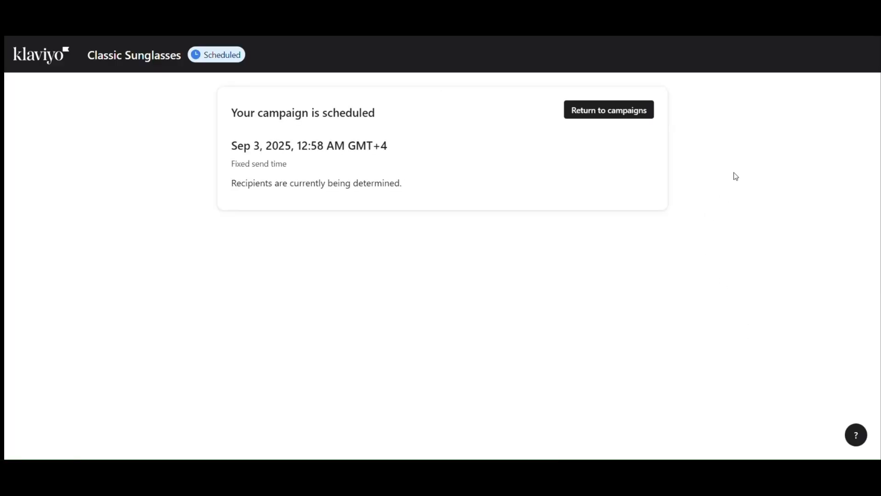
click(643, 114)
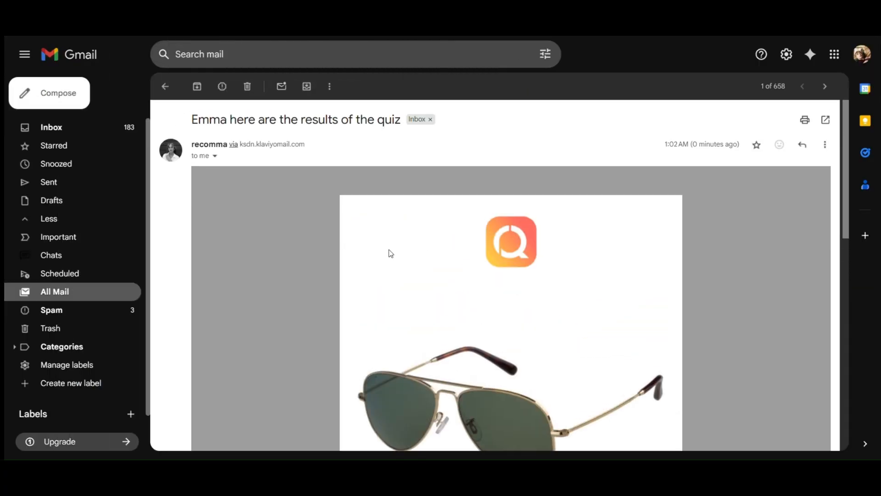
scroll(358, 189, down, 9)
scroll(459, 226, up, 4)
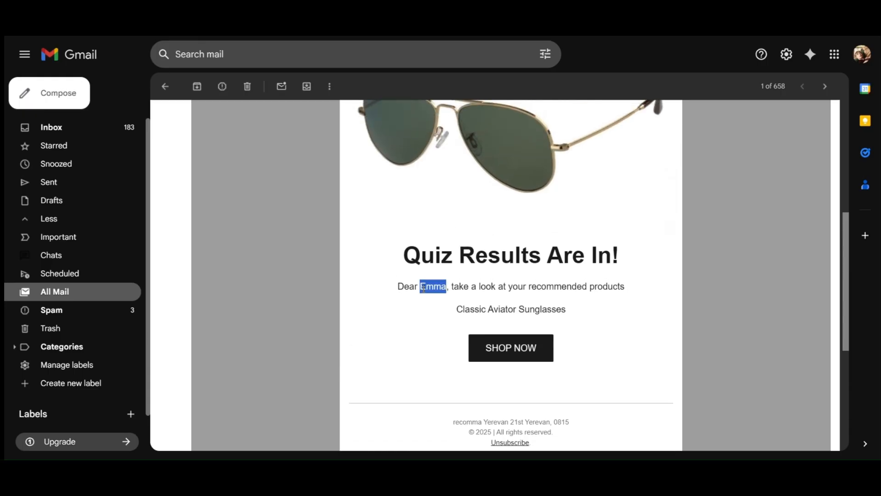
triple_click(421, 285)
click(422, 286)
double_click(424, 288)
triple_click(425, 288)
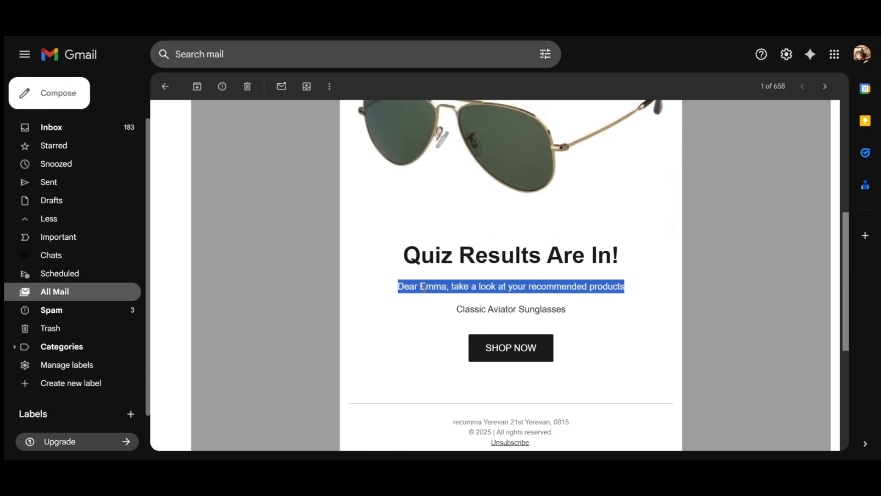
click(460, 311)
double_click(461, 311)
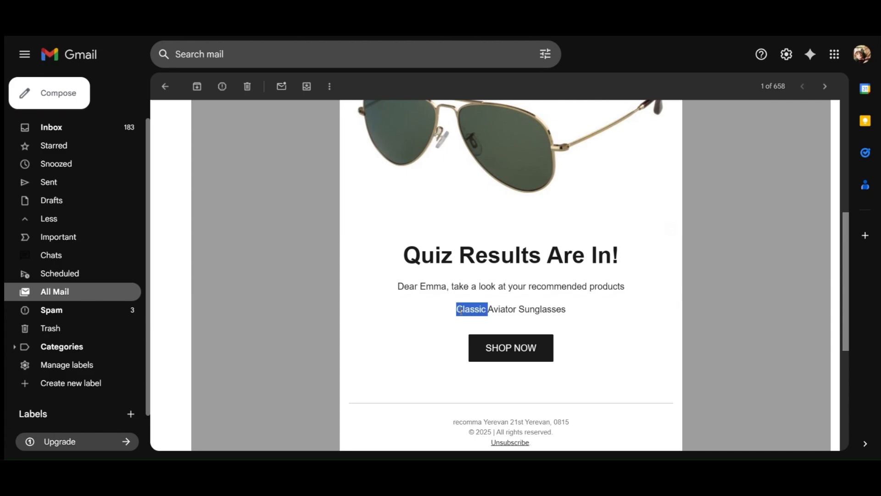
click(461, 311)
triple_click(461, 310)
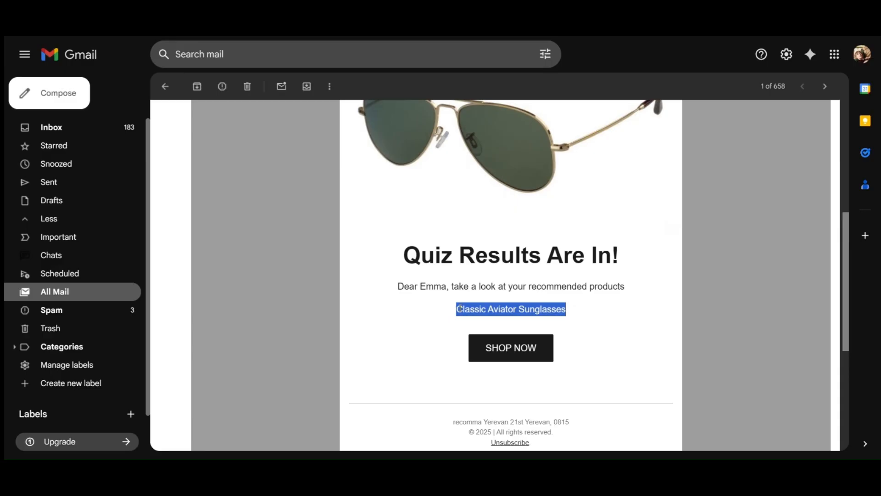
double_click(461, 309)
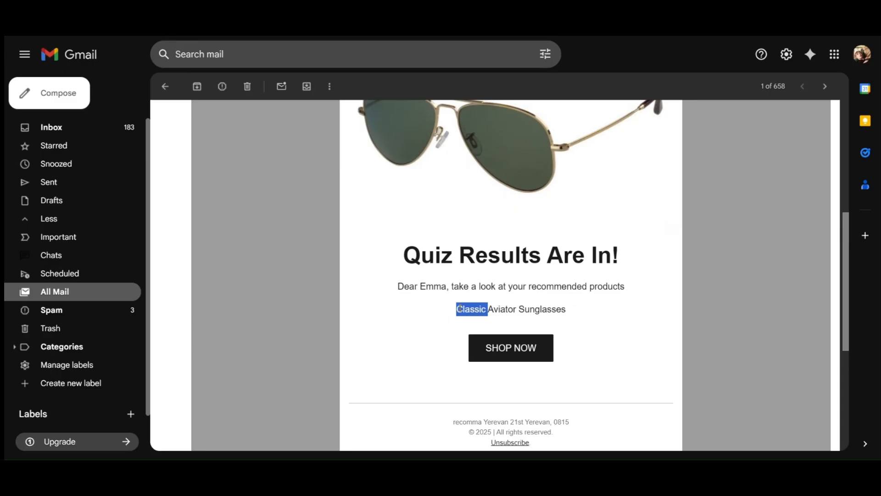
triple_click(461, 309)
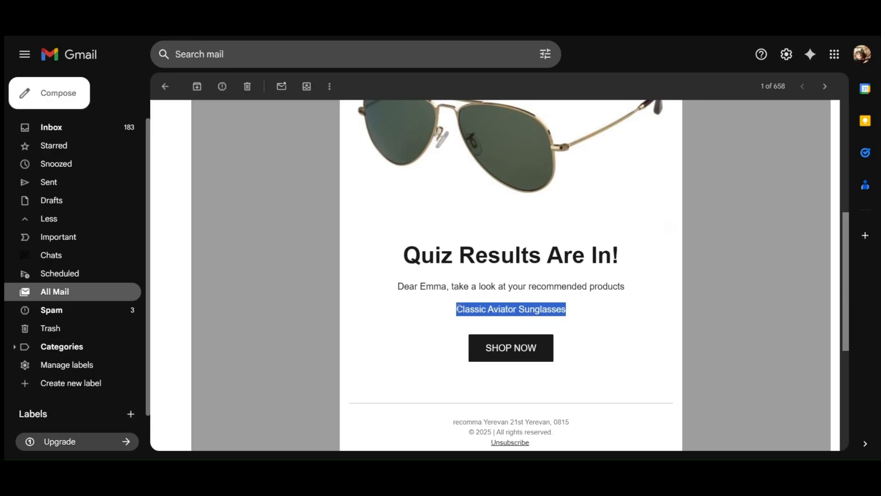
scroll(422, 312, up, 6)
click(539, 263)
scroll(539, 263, down, 5)
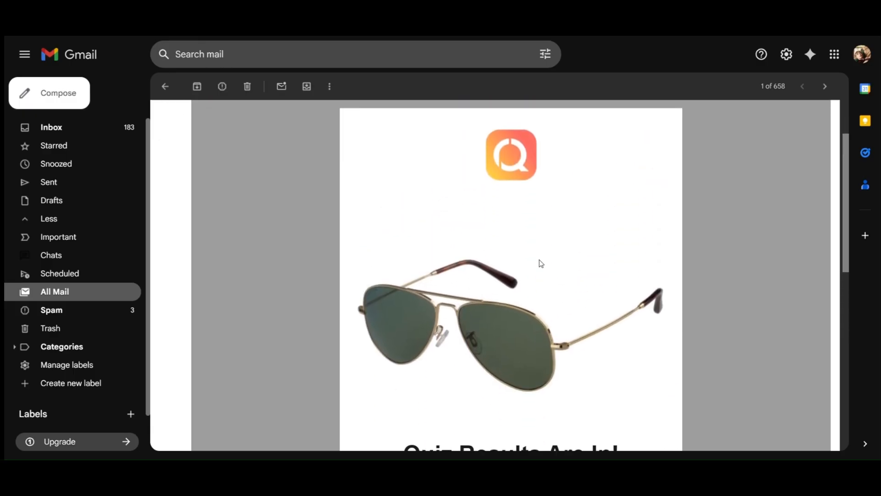
scroll(539, 264, down, 2)
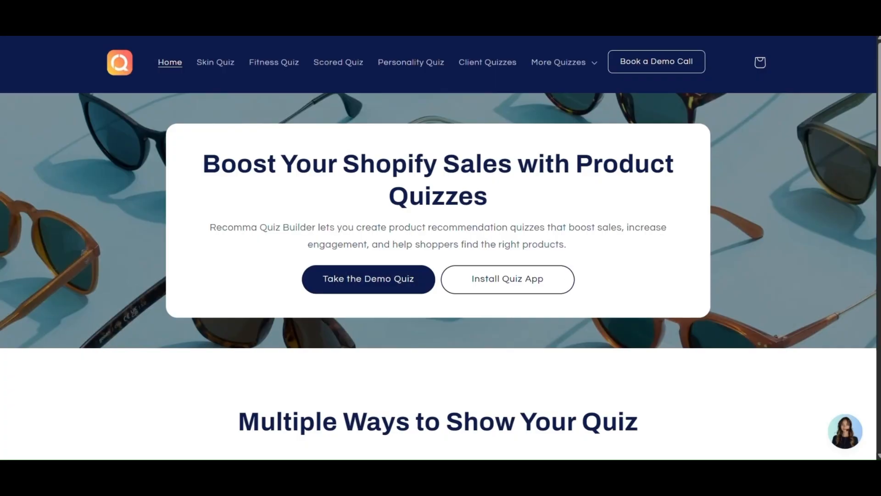
- Start the Skin Quiz and answer Oily, Redness and irritation, morning and night, very sensitive
click(230, 63)
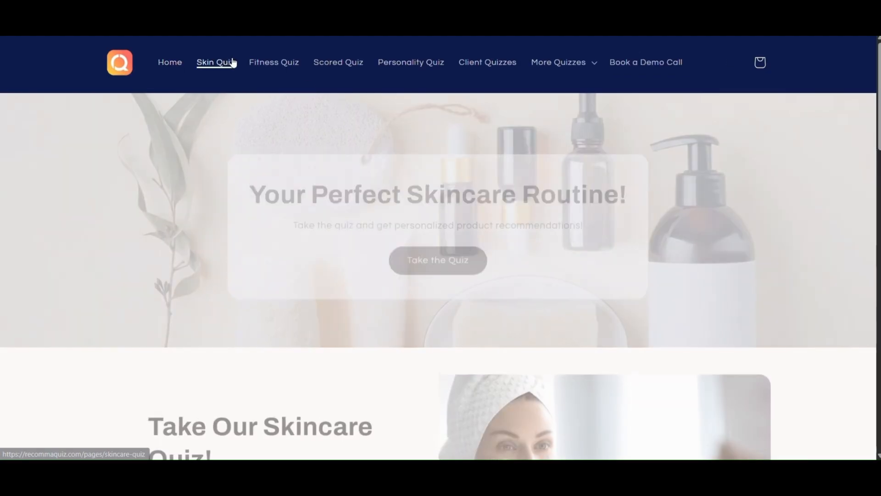
click(429, 266)
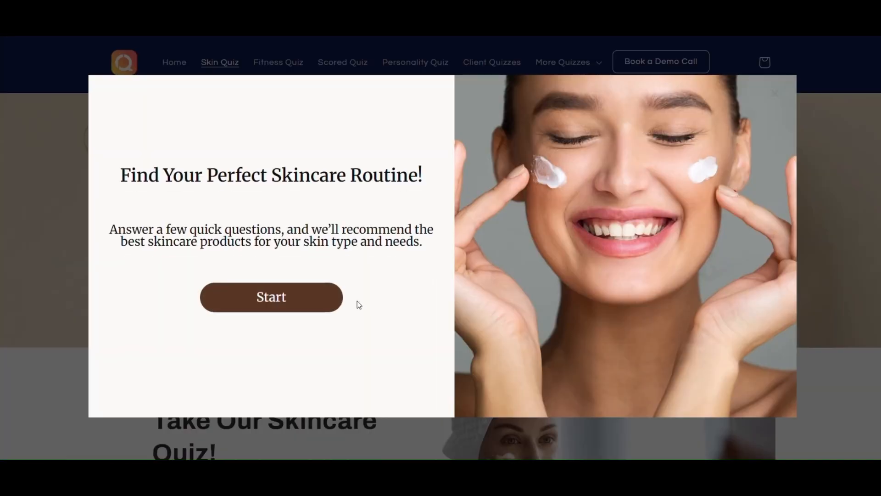
click(309, 304)
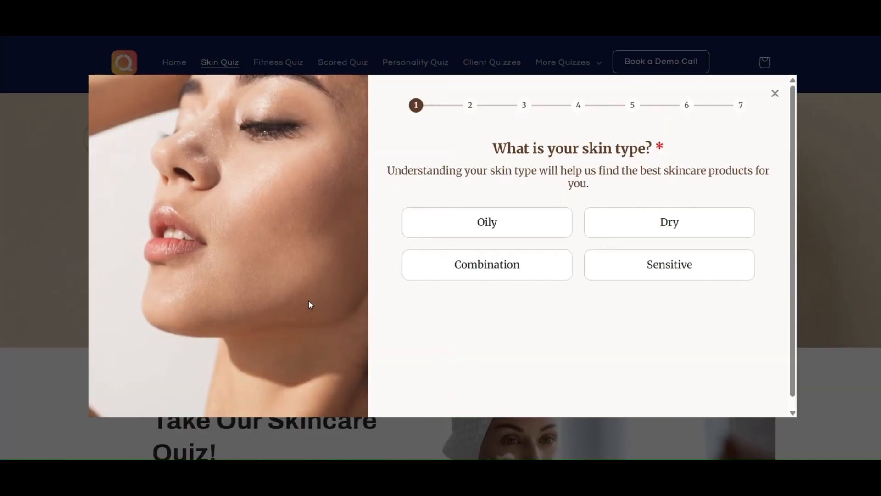
click(549, 222)
click(661, 252)
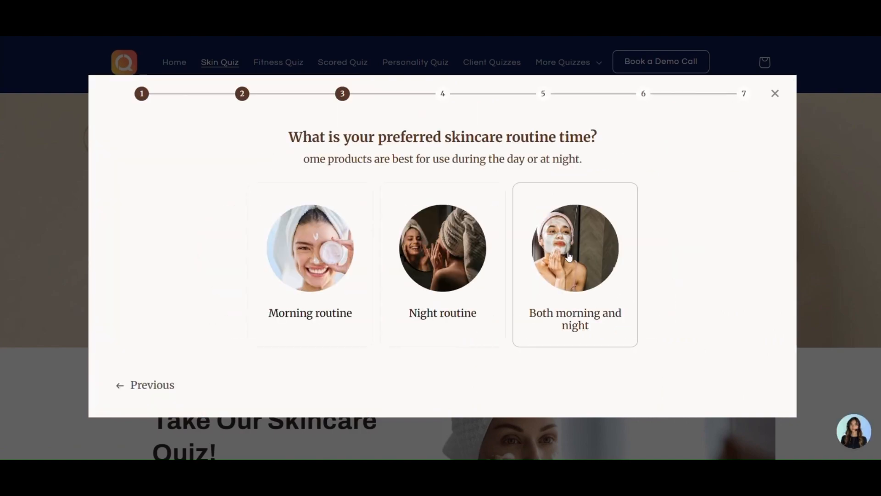
click(564, 256)
click(354, 202)
- Submit the quiz with the quiz-taker's email address and copy the result page link
click(396, 209)
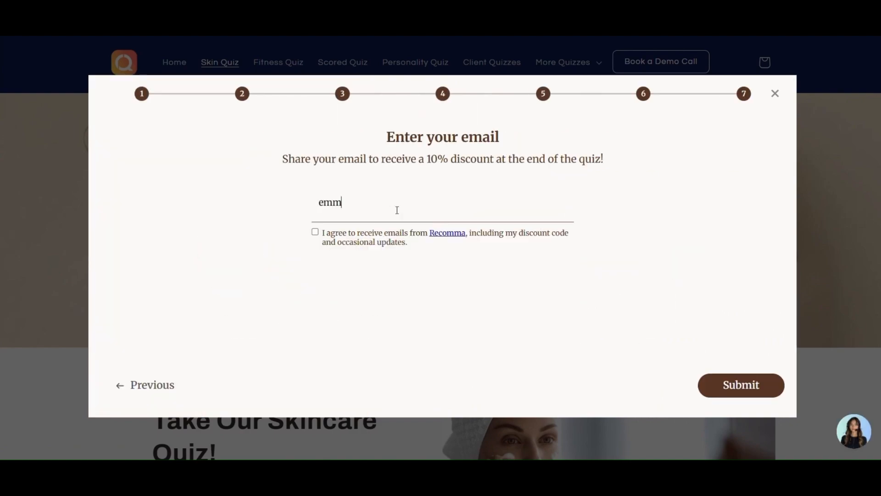
key(Return)
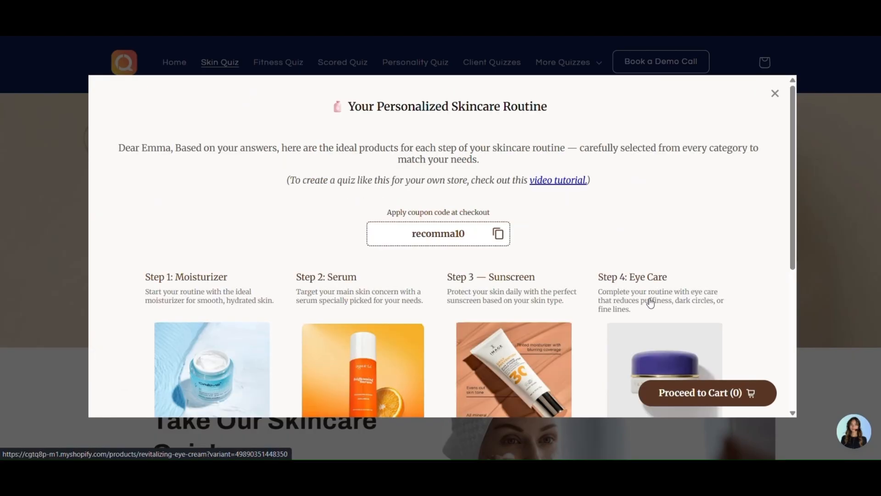
scroll(651, 303, down, 5)
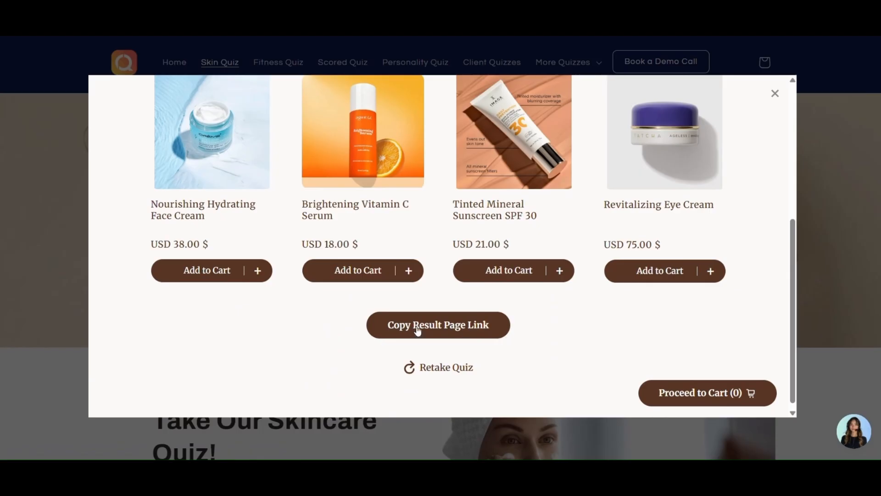
click(487, 339)
scroll(487, 337, down, 5)
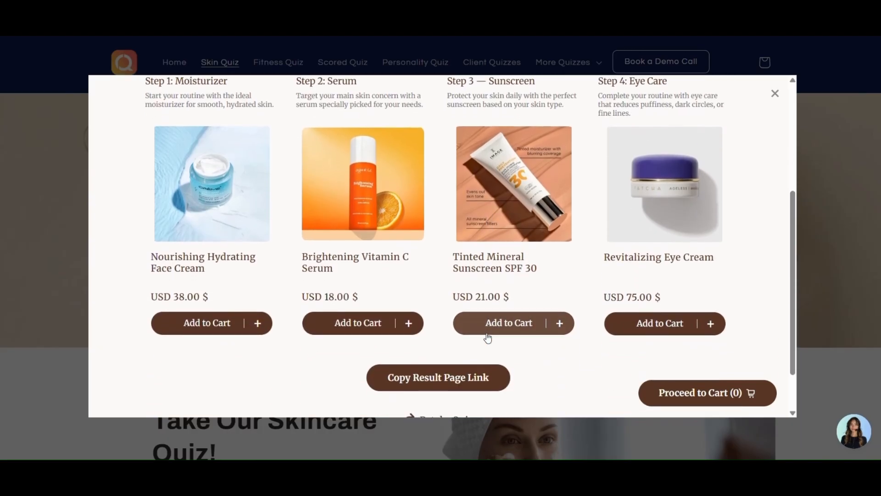
scroll(597, 220, down, 1)
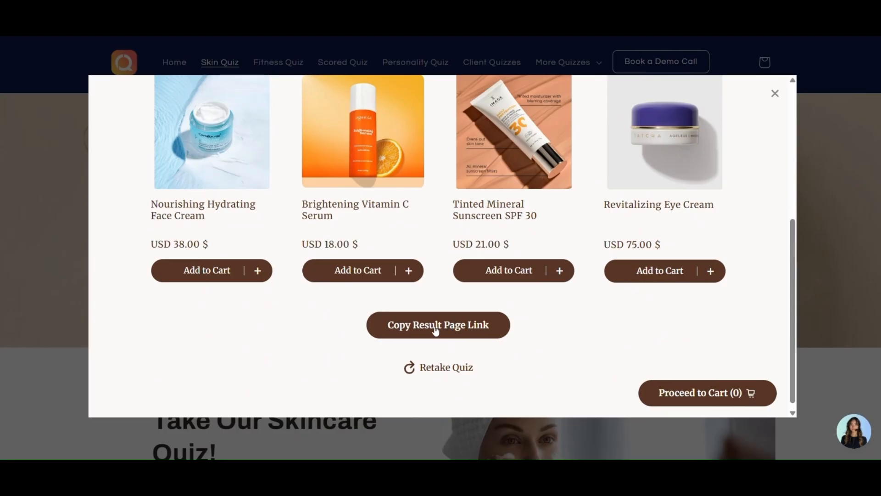
scroll(436, 332, up, 3)
scroll(437, 331, down, 1)
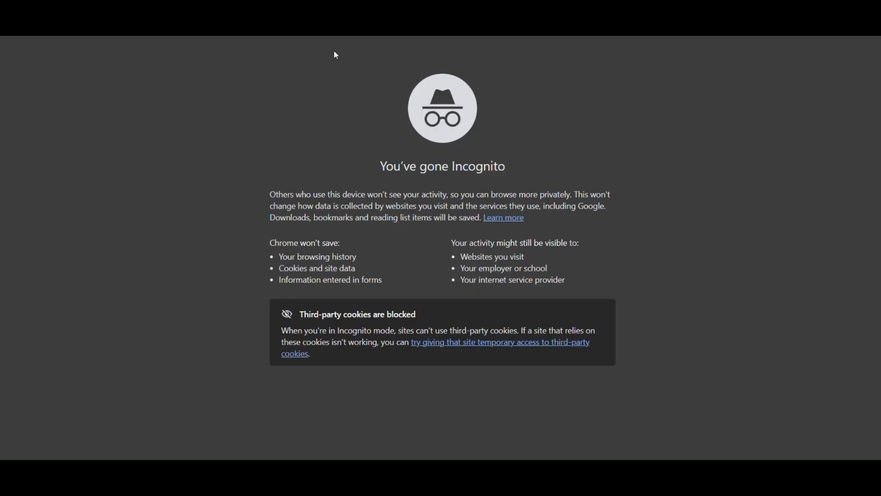
- Load the copied result link in the incognito window and scroll through the skincare results
key(ctrl+v)
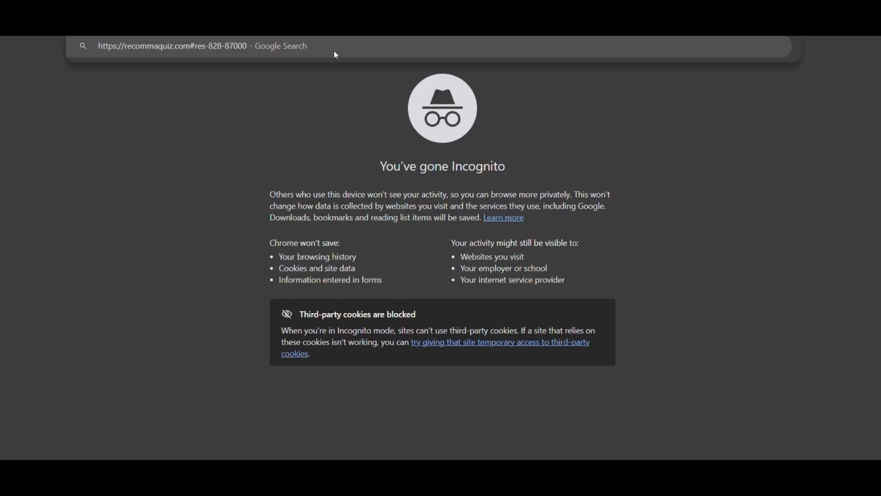
key(Return)
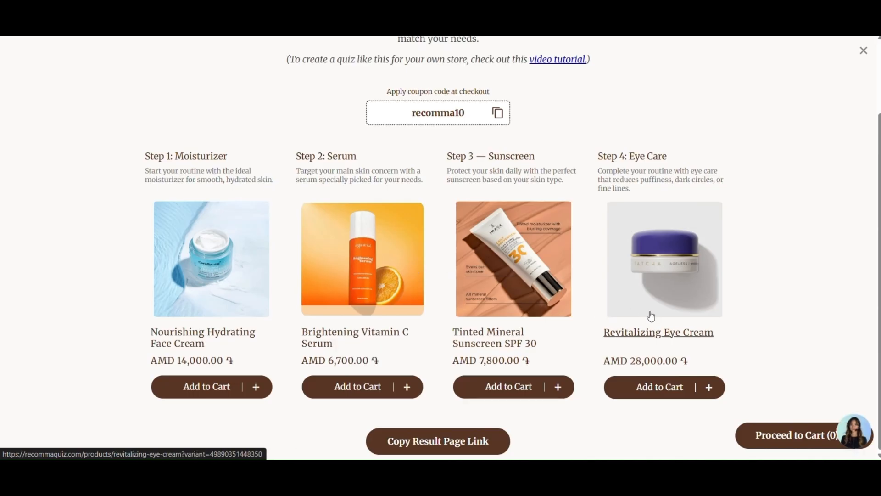
scroll(651, 316, up, 2)
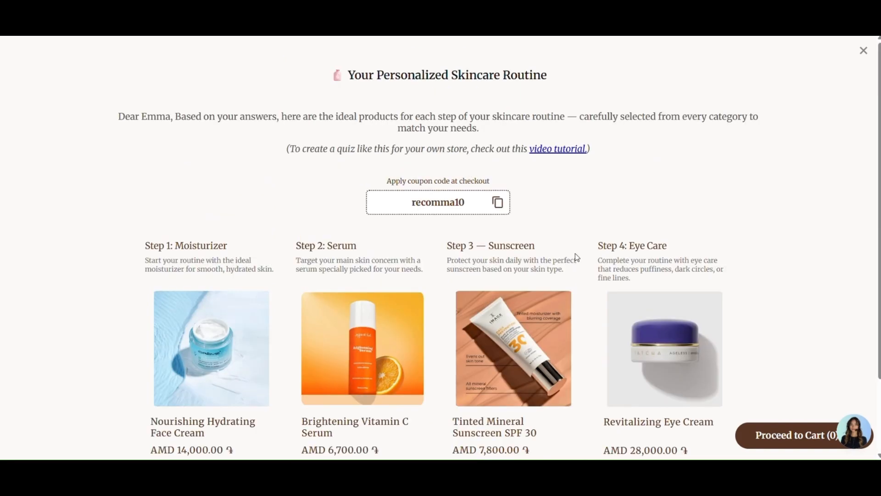
scroll(718, 301, down, 1)
scroll(719, 302, up, 1)
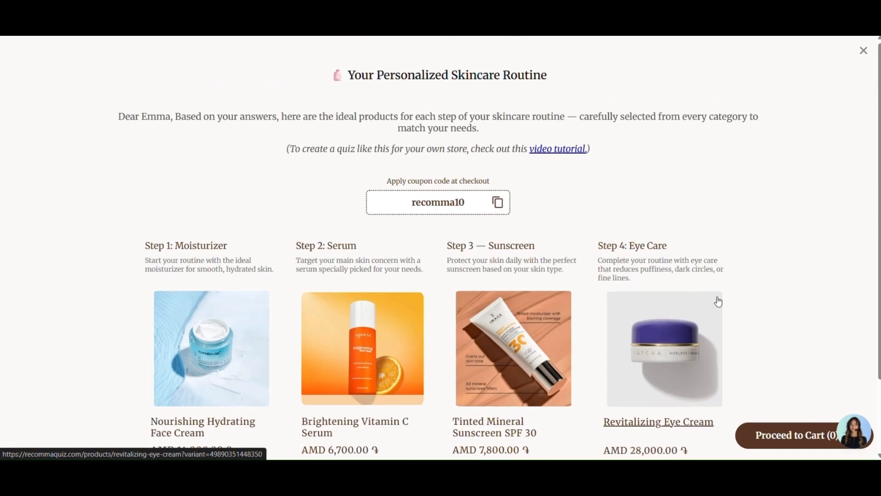
scroll(718, 302, down, 2)
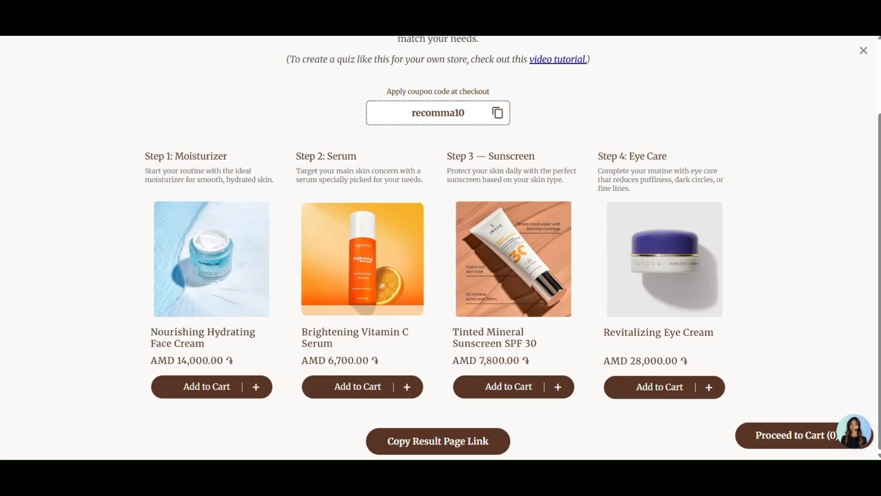
scroll(634, 151, up, 2)
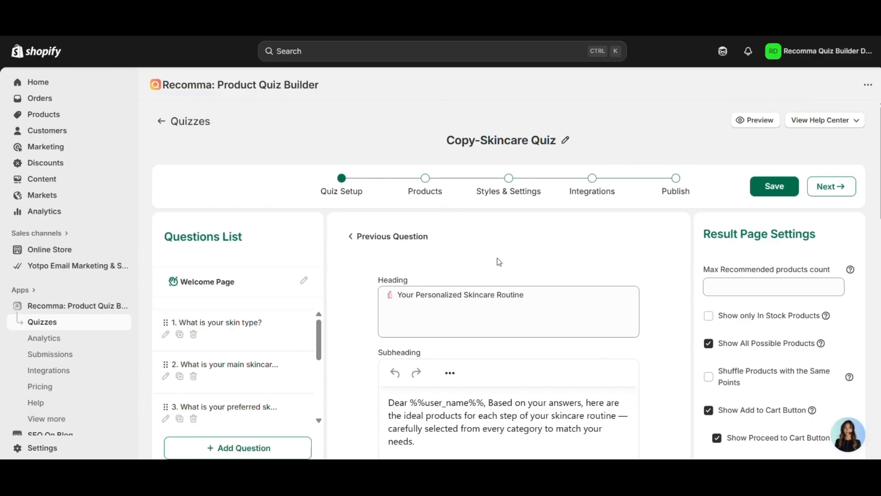
- Scroll through the quiz's Result Page Settings, then open Recomma's Submissions list
scroll(497, 258, down, 4)
scroll(335, 289, down, 5)
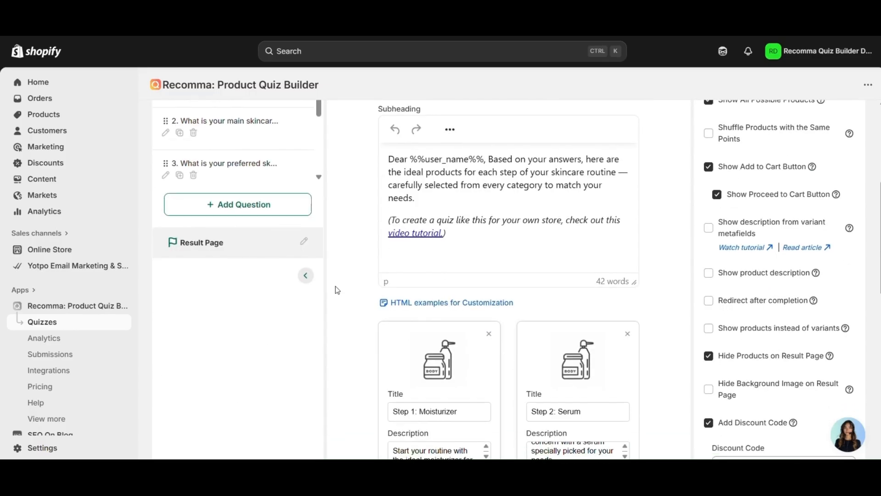
scroll(338, 290, down, 2)
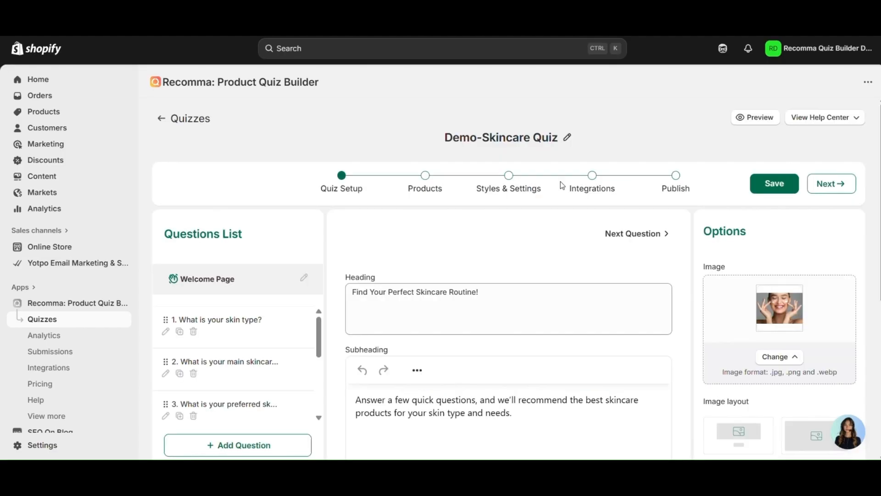
click(37, 359)
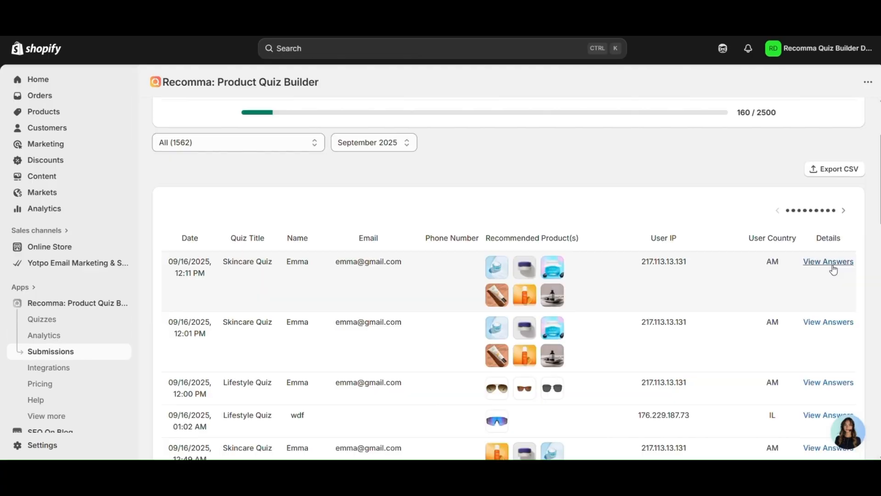
- Open View Answers on the latest Skincare Quiz submission to see its details
click(832, 264)
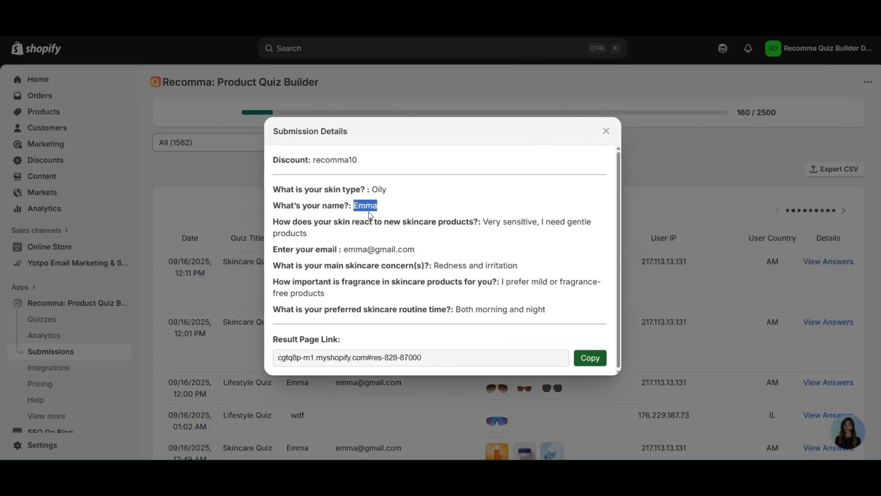
click(368, 211)
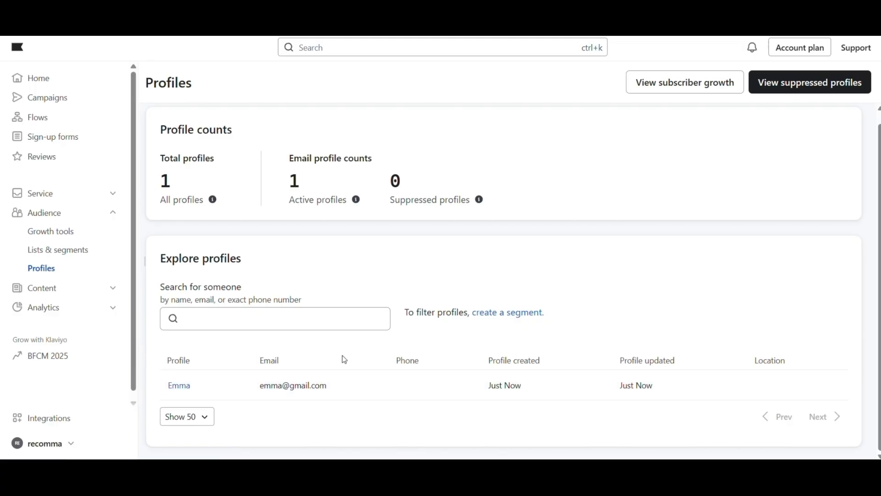
- Reload Profiles, open the new quiz-taker's profile, and review recommendedProducts and resultLink properties
key(F5)
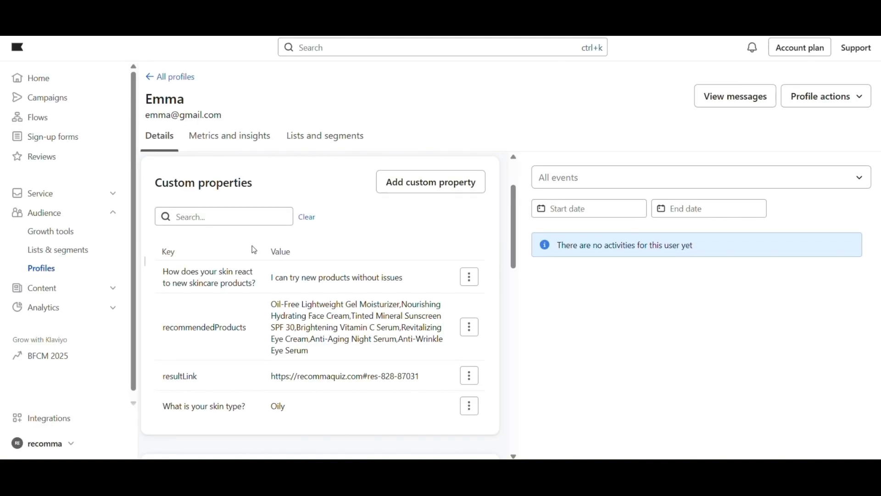
double_click(169, 252)
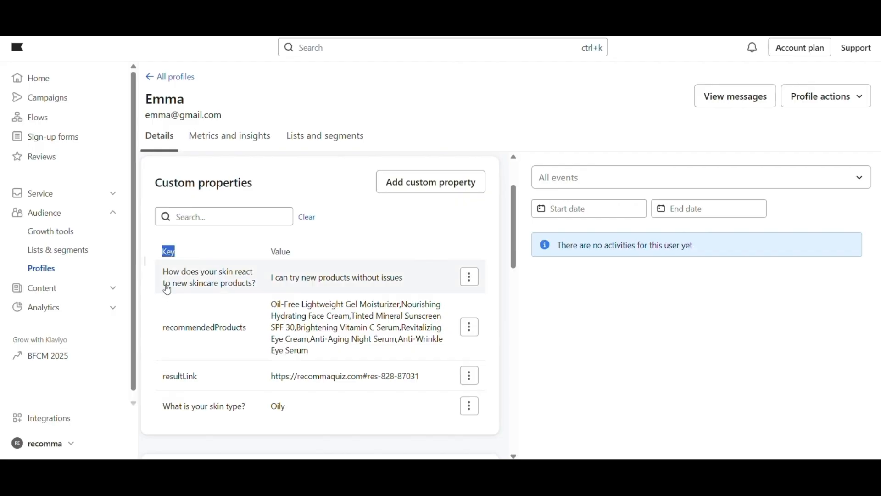
click(175, 381)
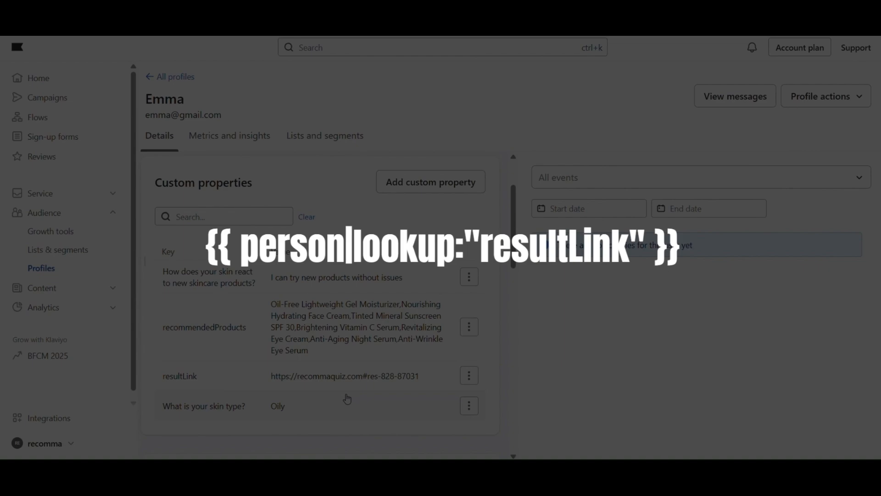
scroll(348, 399, up, 2)
scroll(348, 398, down, 3)
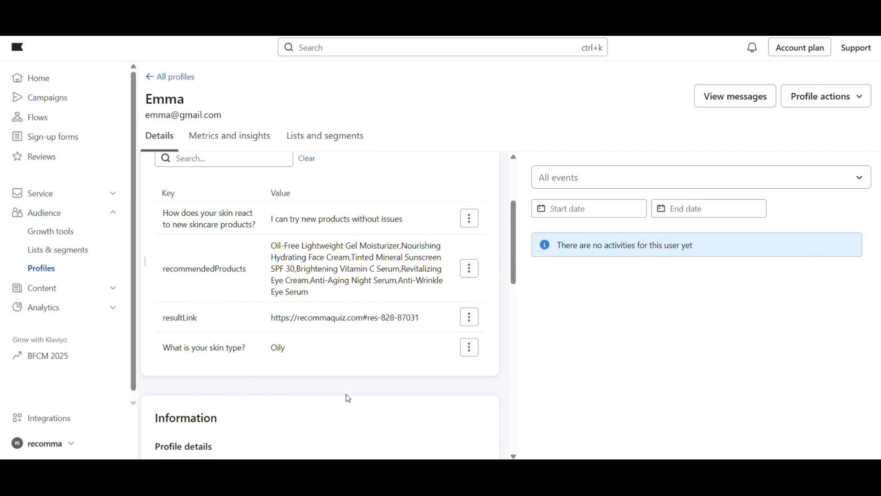
scroll(348, 398, up, 3)
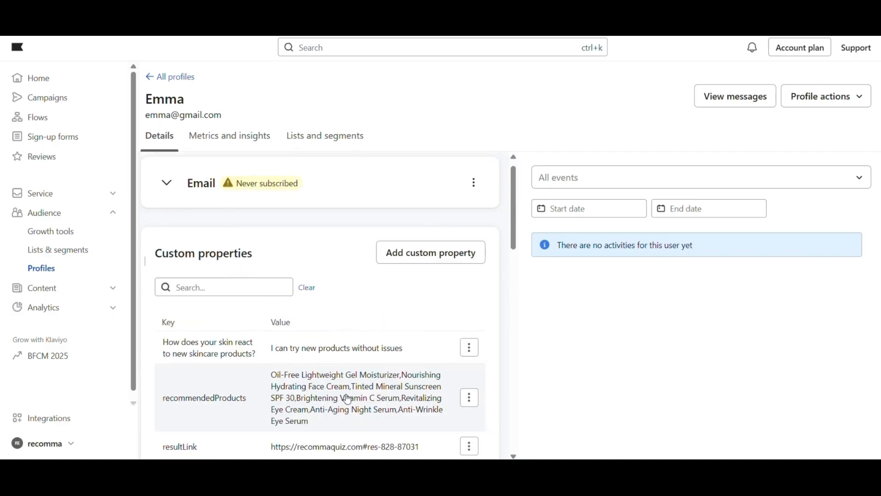
scroll(348, 398, down, 3)
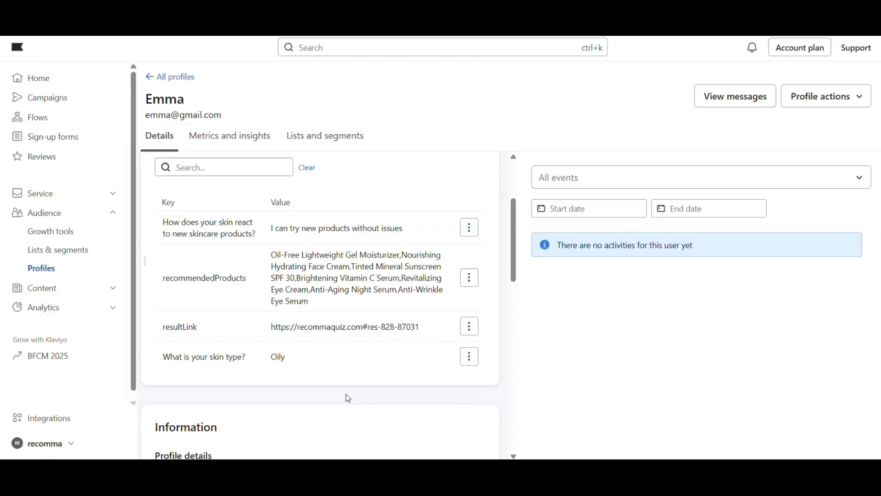